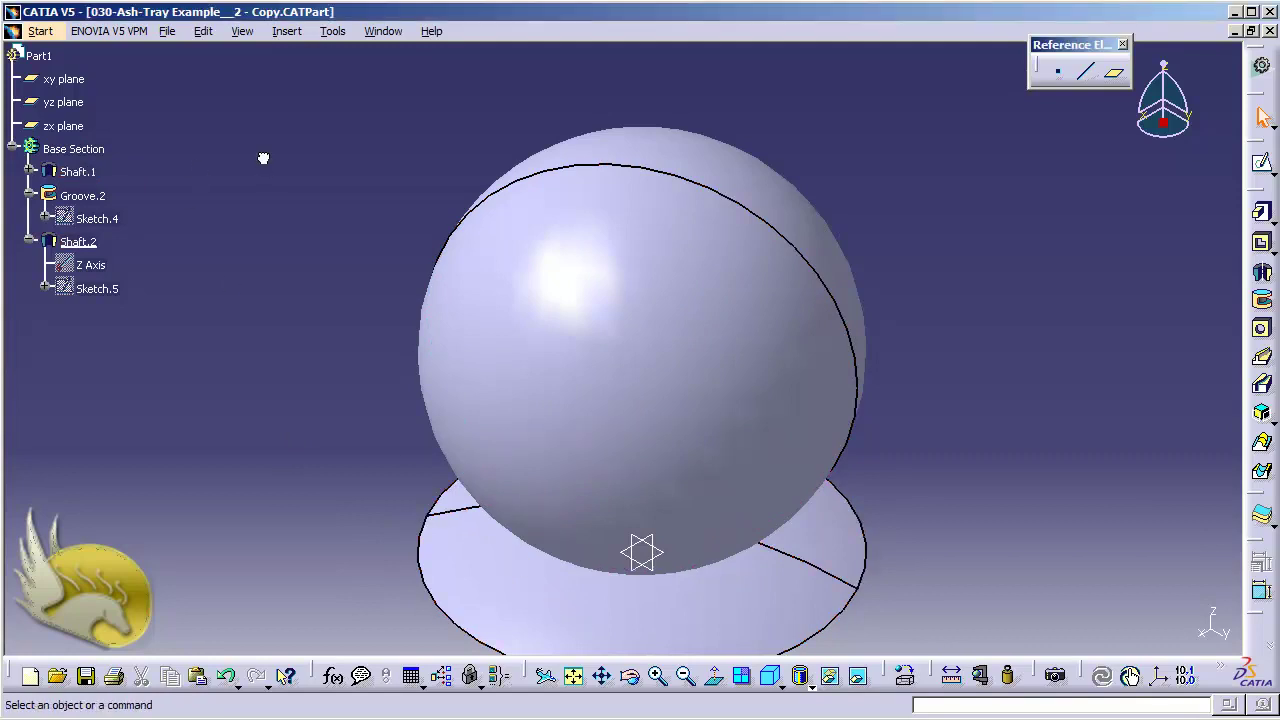
Insert a new body named MainBody and move the sphere's shaft feature from Base Section into it.
click(287, 31)
click(303, 77)
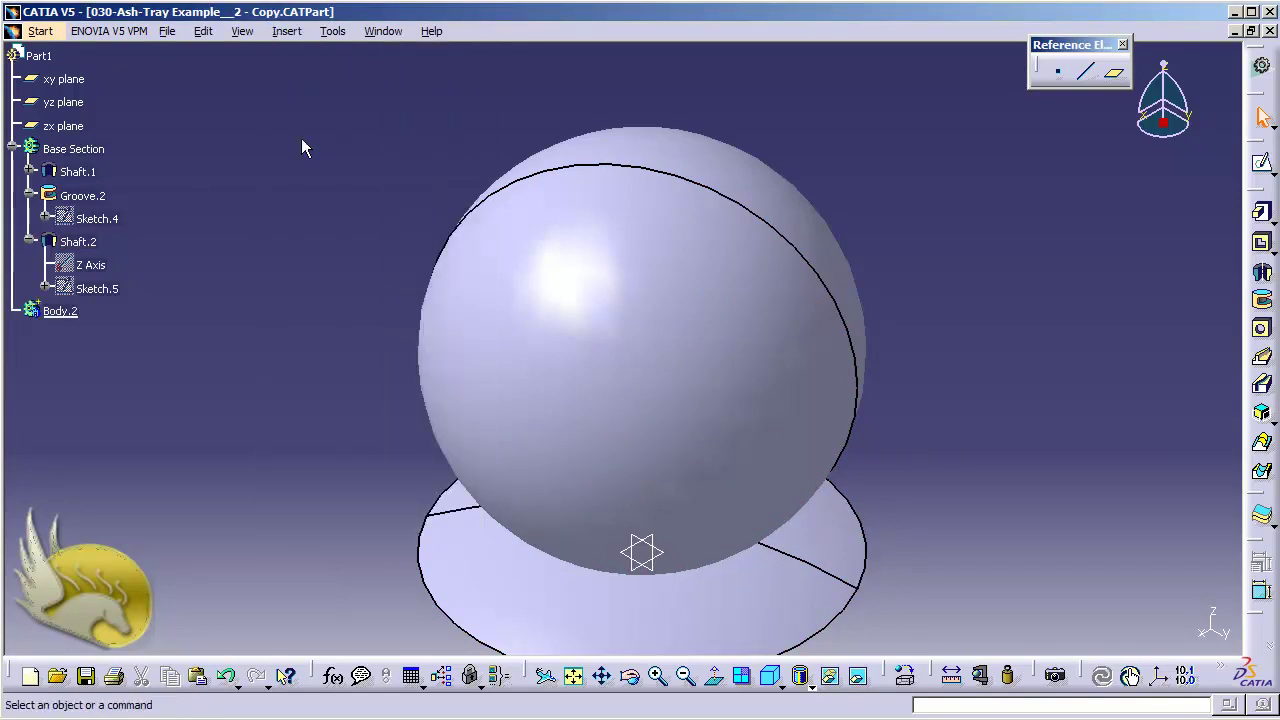
right_click(85, 312)
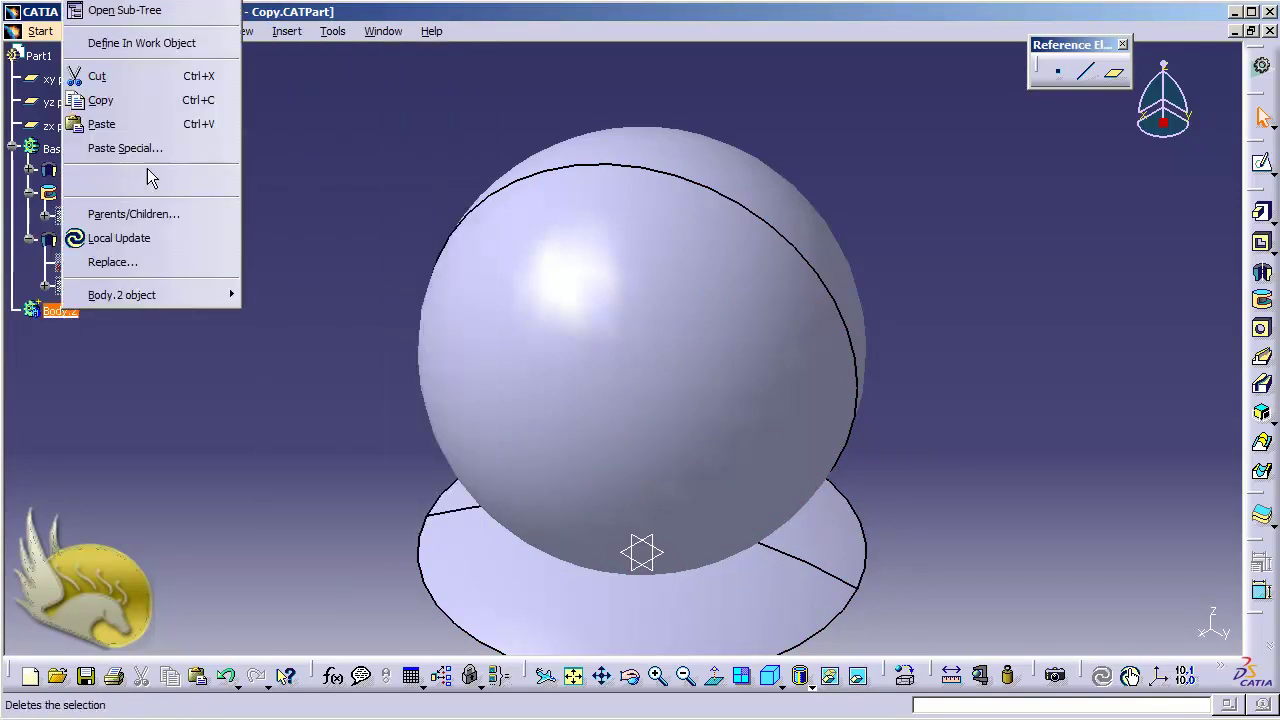
key(Return)
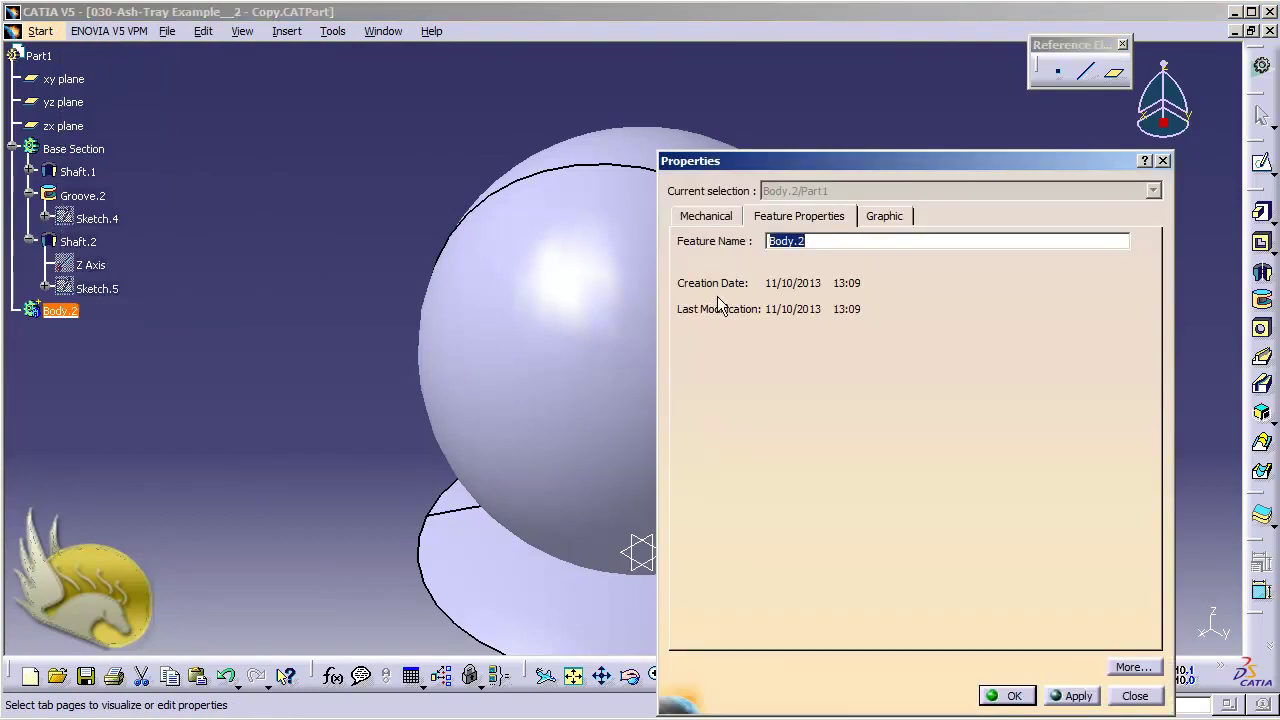
click(812, 245)
key(BackSpace)
text(Main)
click(1008, 694)
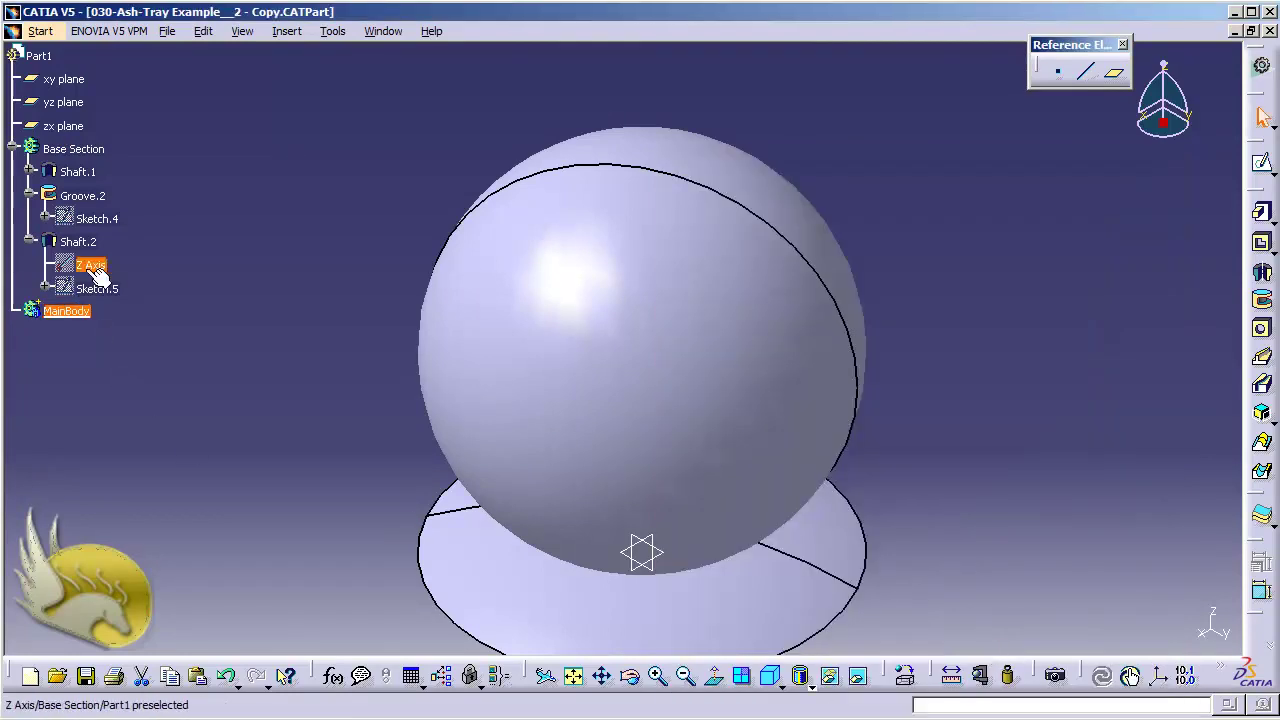
drag(88, 256, 63, 368)
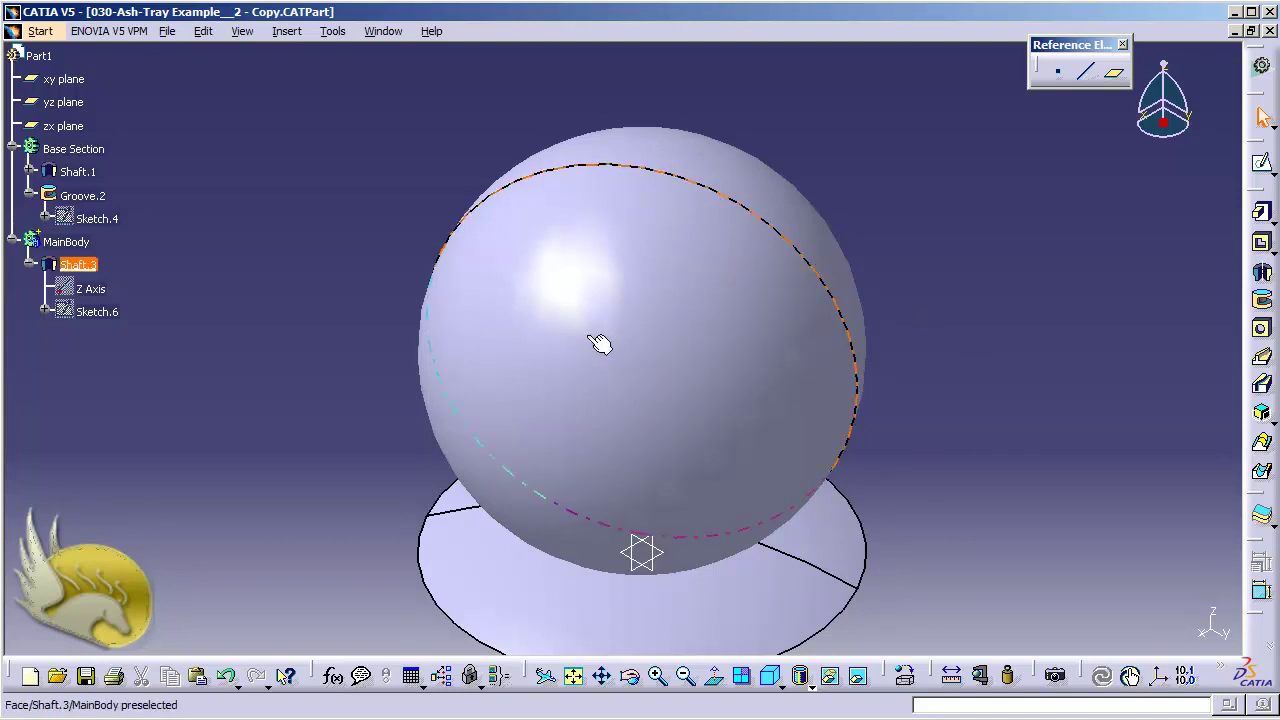
Start a sketch on the yz plane and project the sphere shaft's profile, Sketch.6, into it.
click(64, 102)
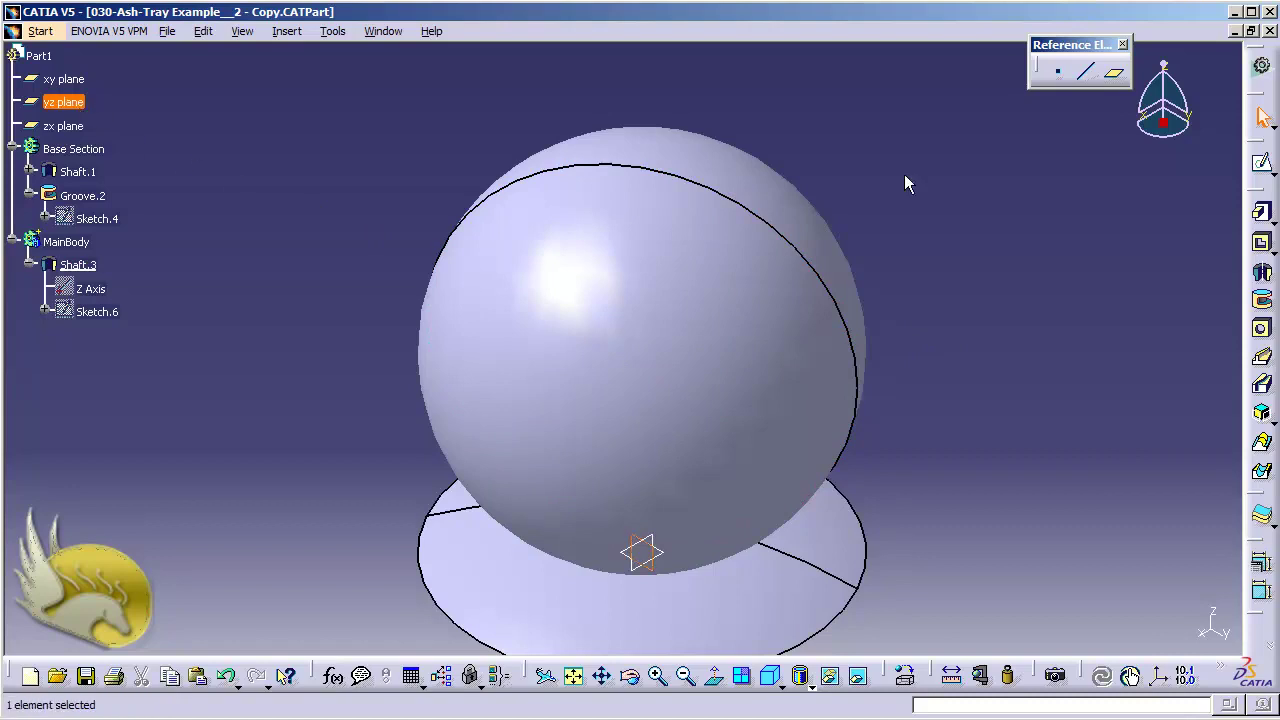
click(1261, 163)
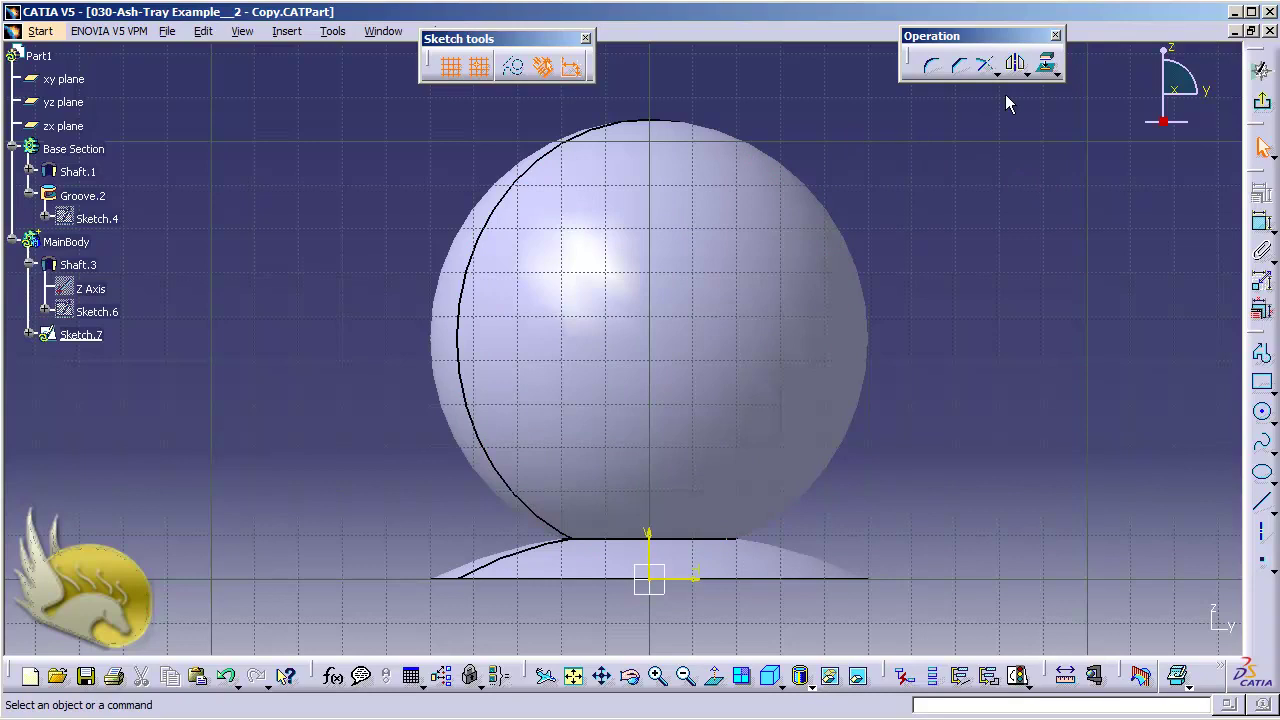
click(1045, 66)
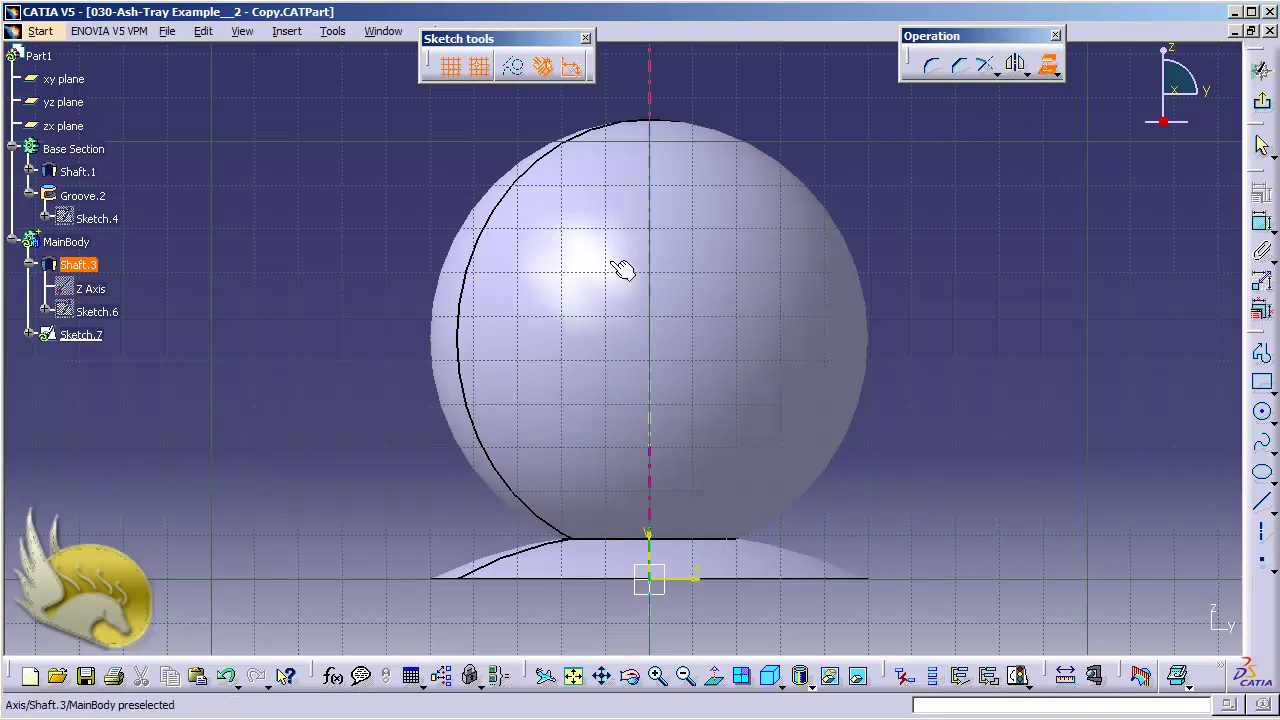
click(113, 314)
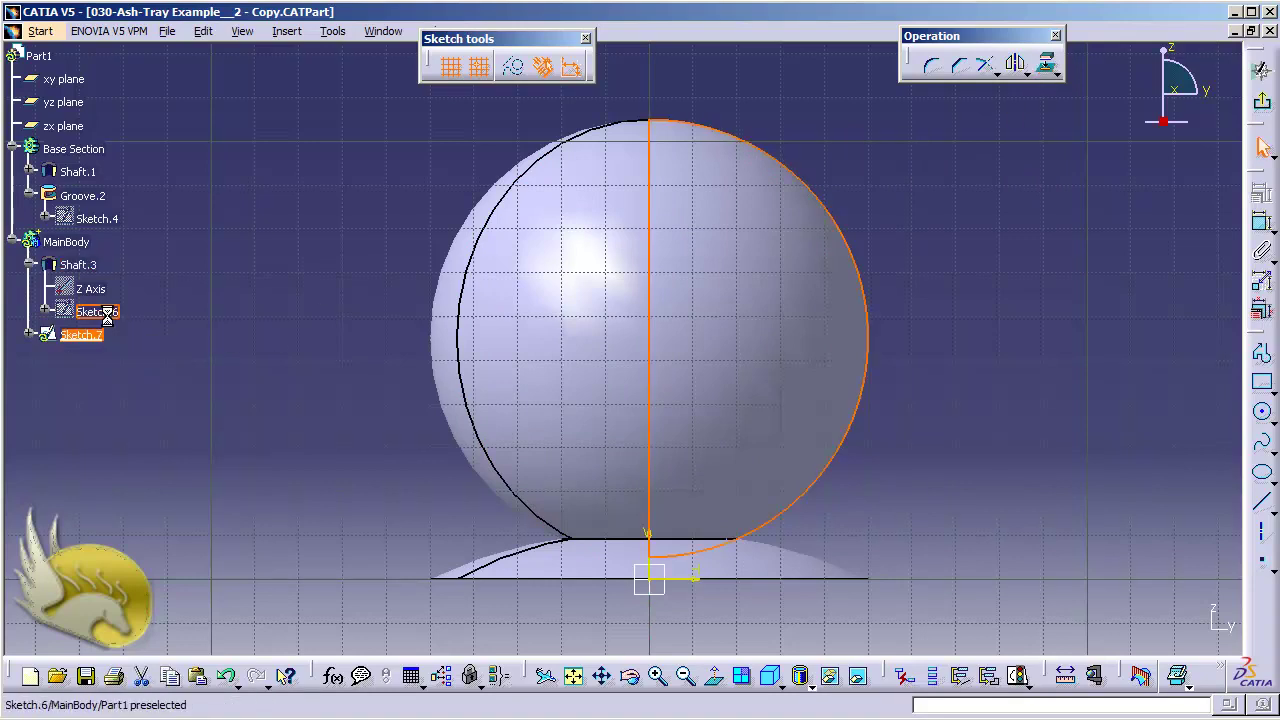
Mirror the projected half-circle profile about the vertical axis and delete the original projection.
click(662, 346)
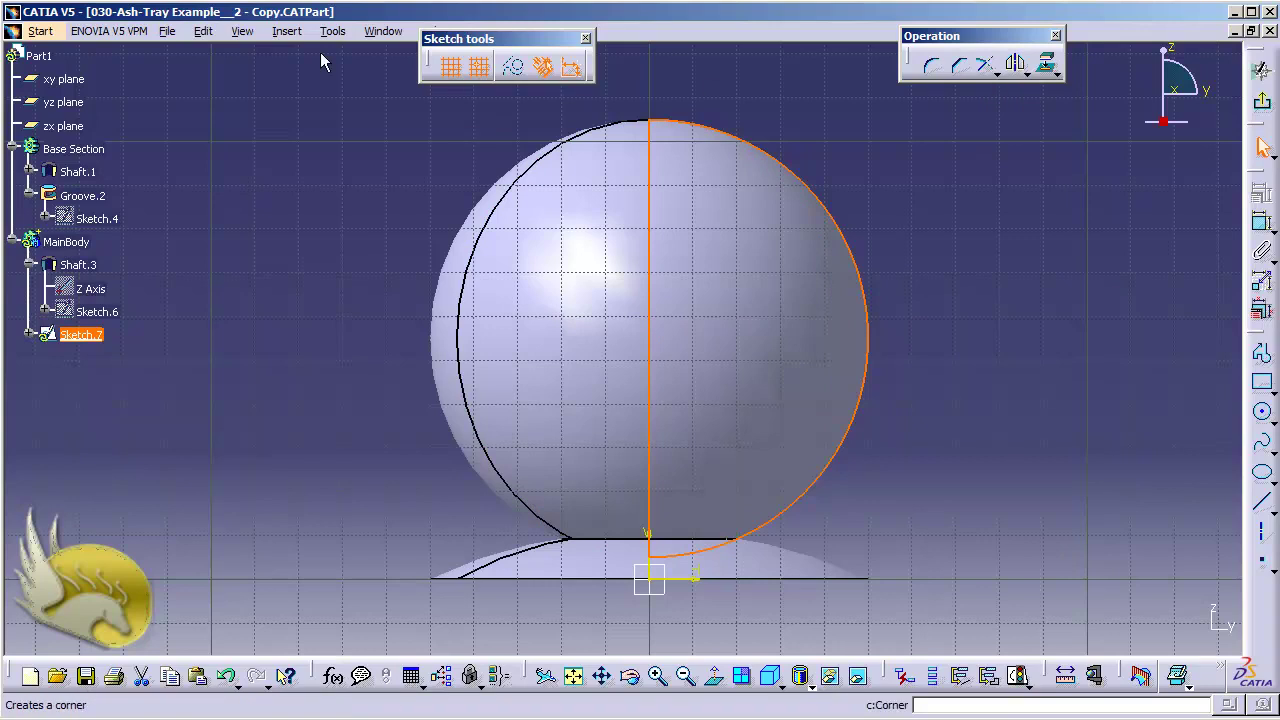
click(287, 31)
mouse_move(320, 134)
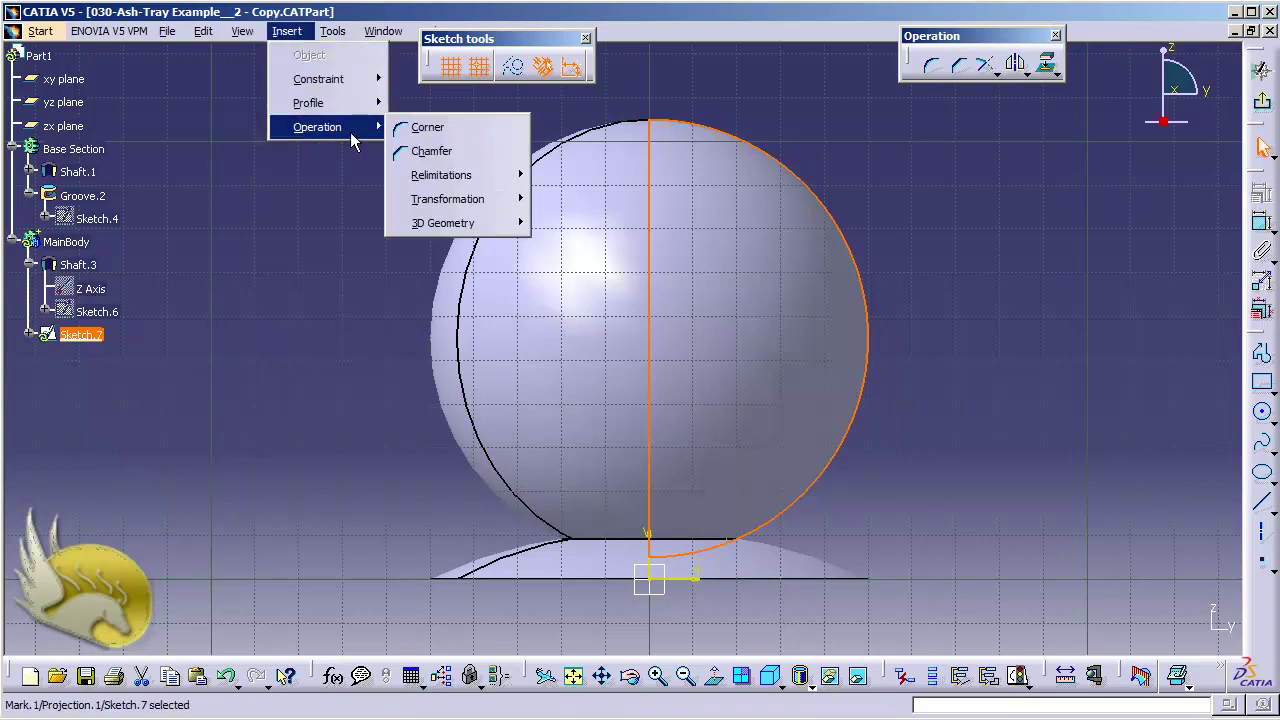
mouse_move(469, 199)
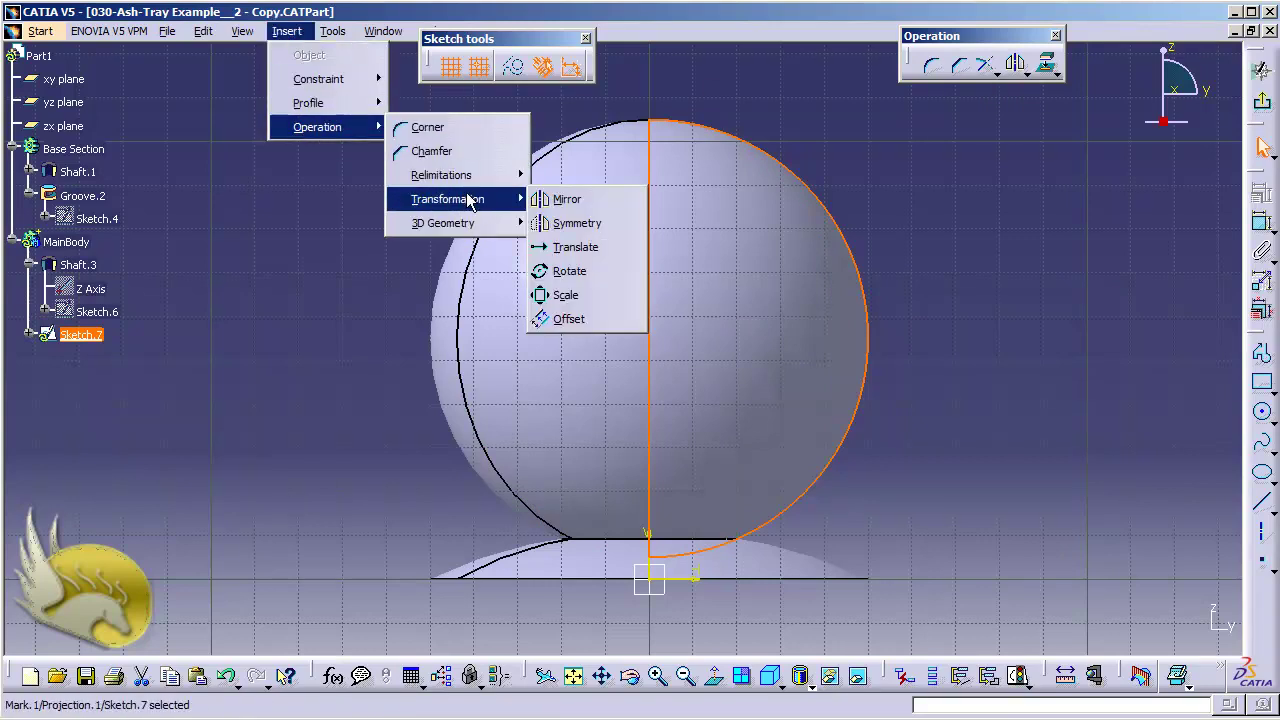
click(564, 202)
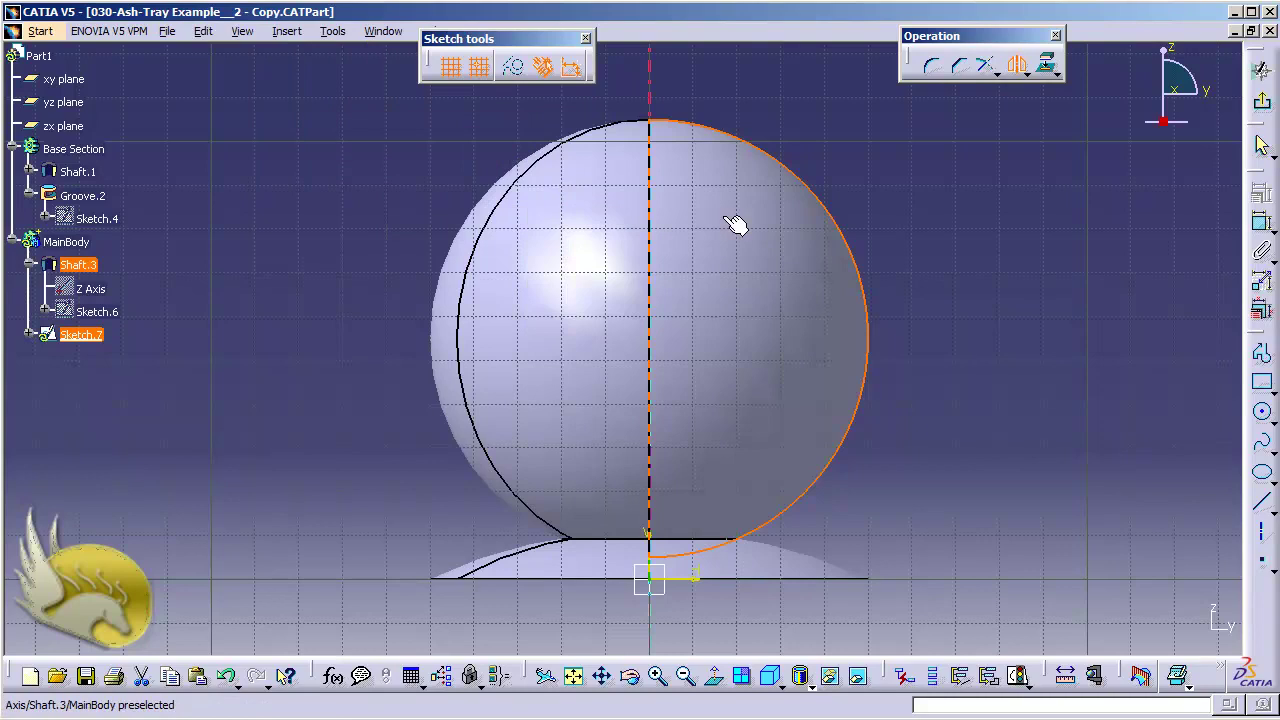
click(668, 195)
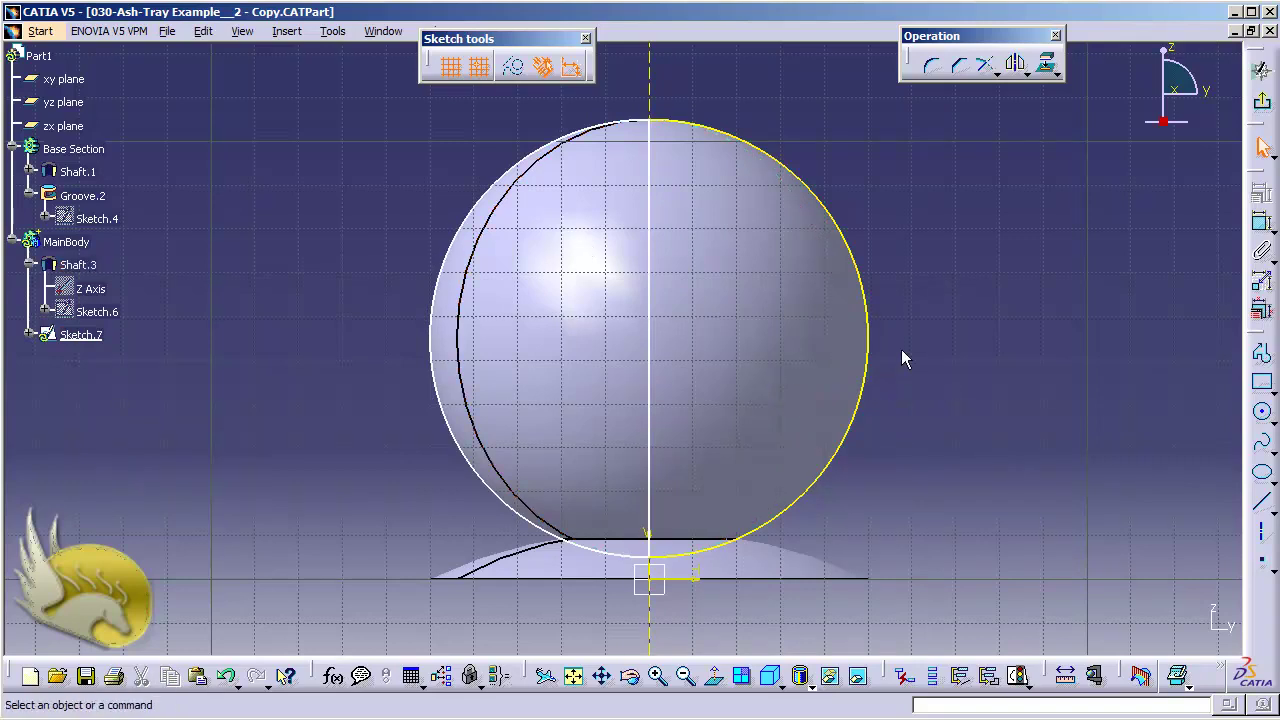
click(868, 310)
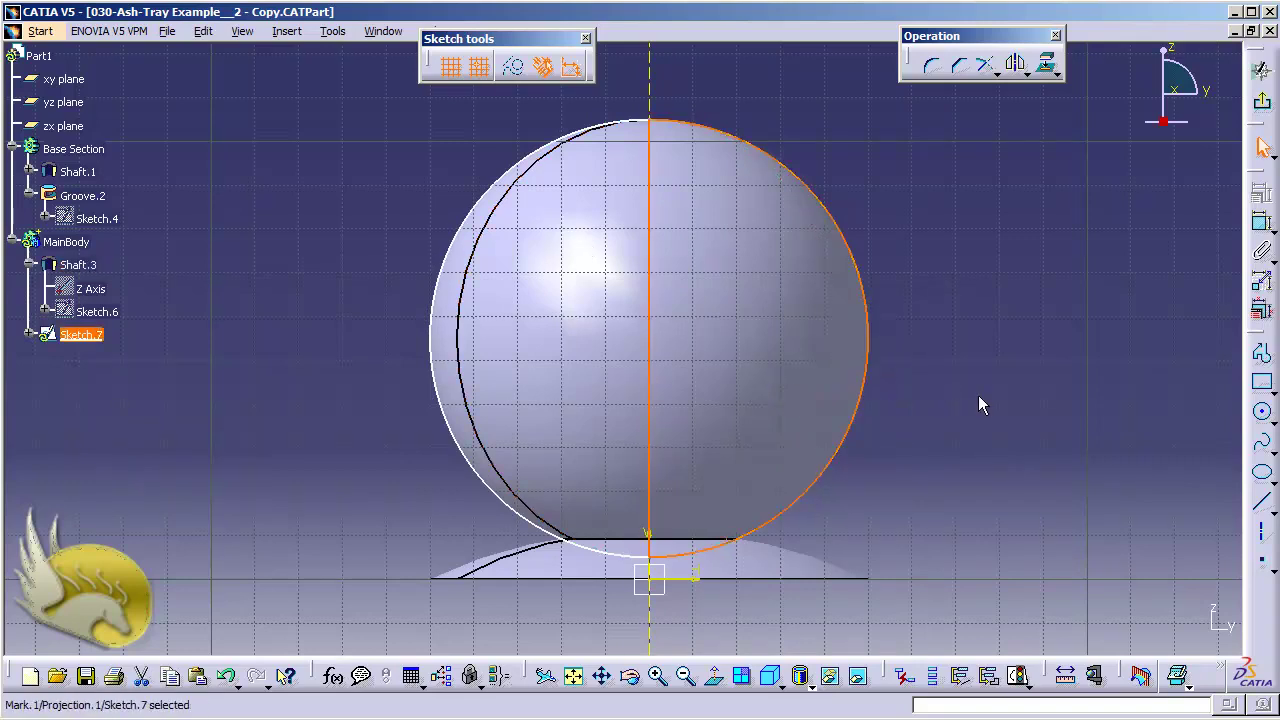
key(Delete)
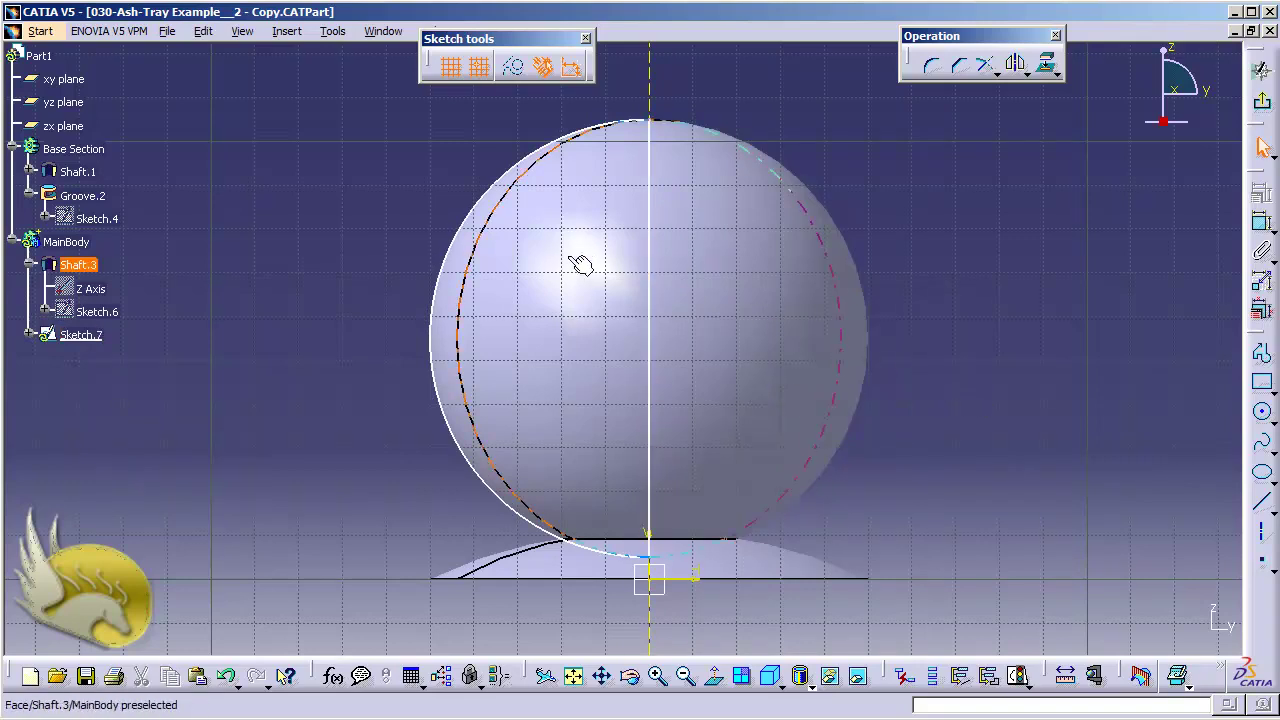
Dimension the radius of the mirrored arc.
click(469, 243)
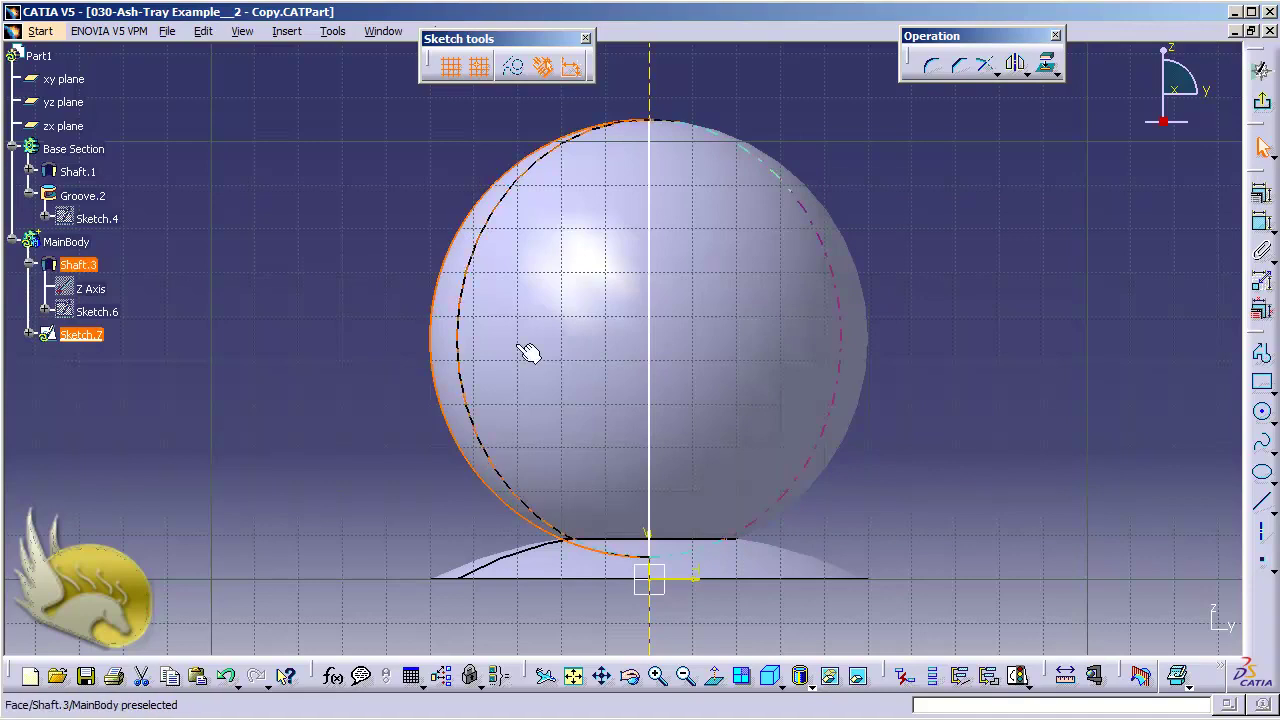
ctrl+click(652, 322)
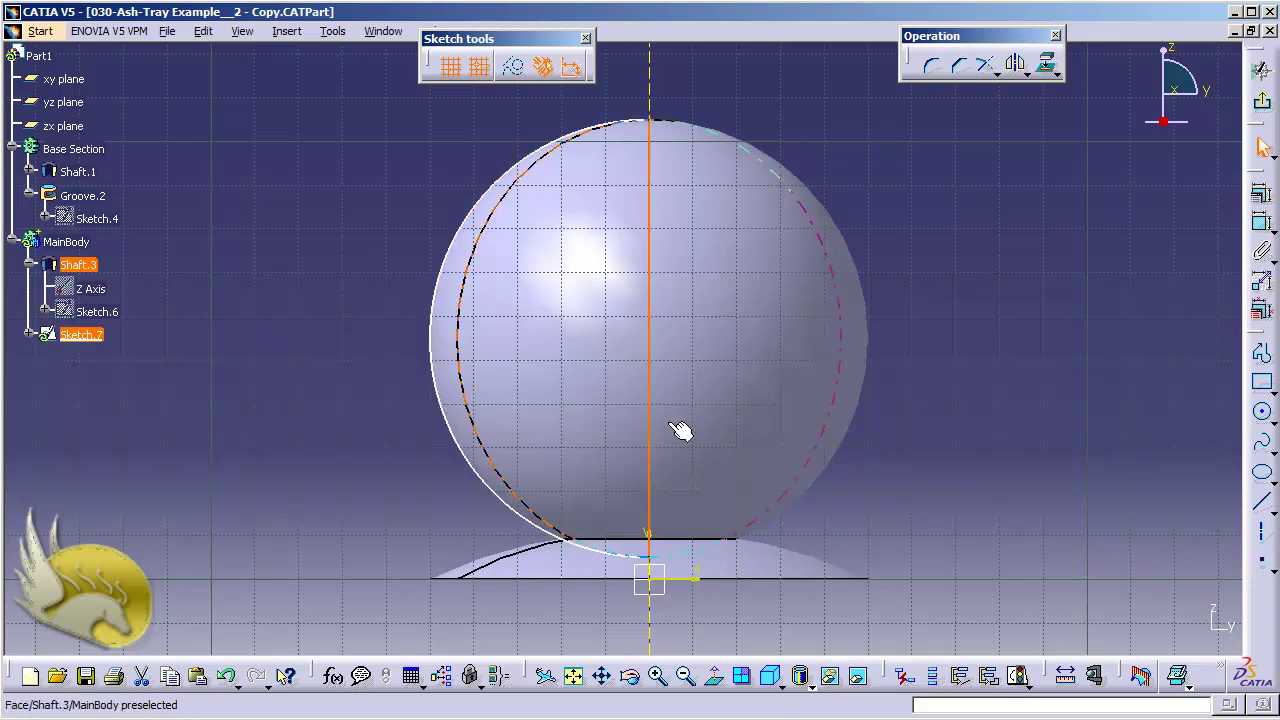
click(447, 287)
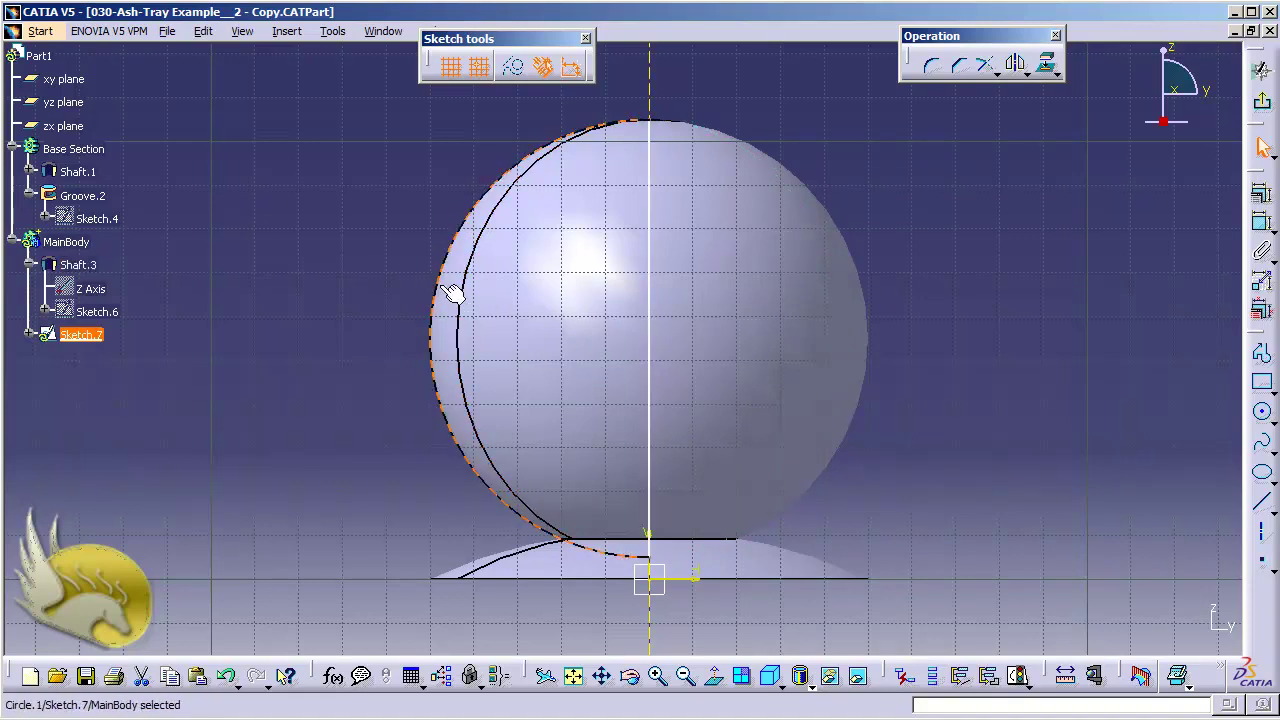
click(1263, 224)
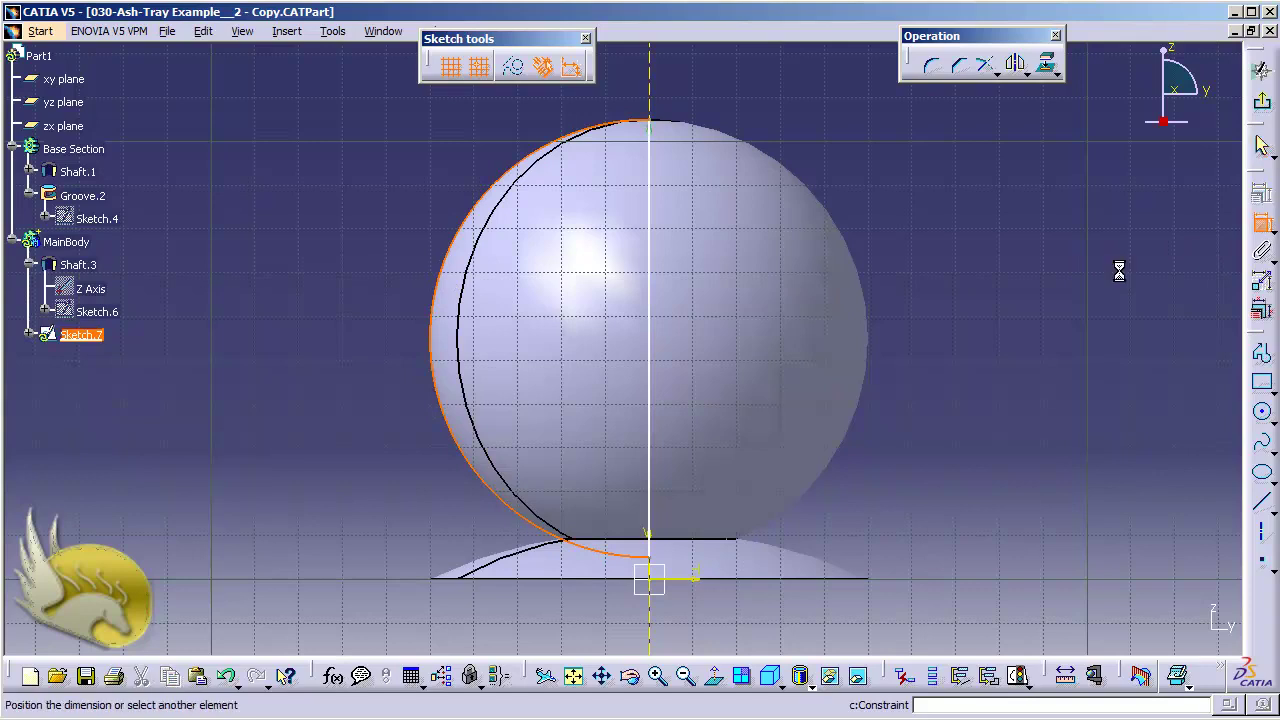
click(404, 245)
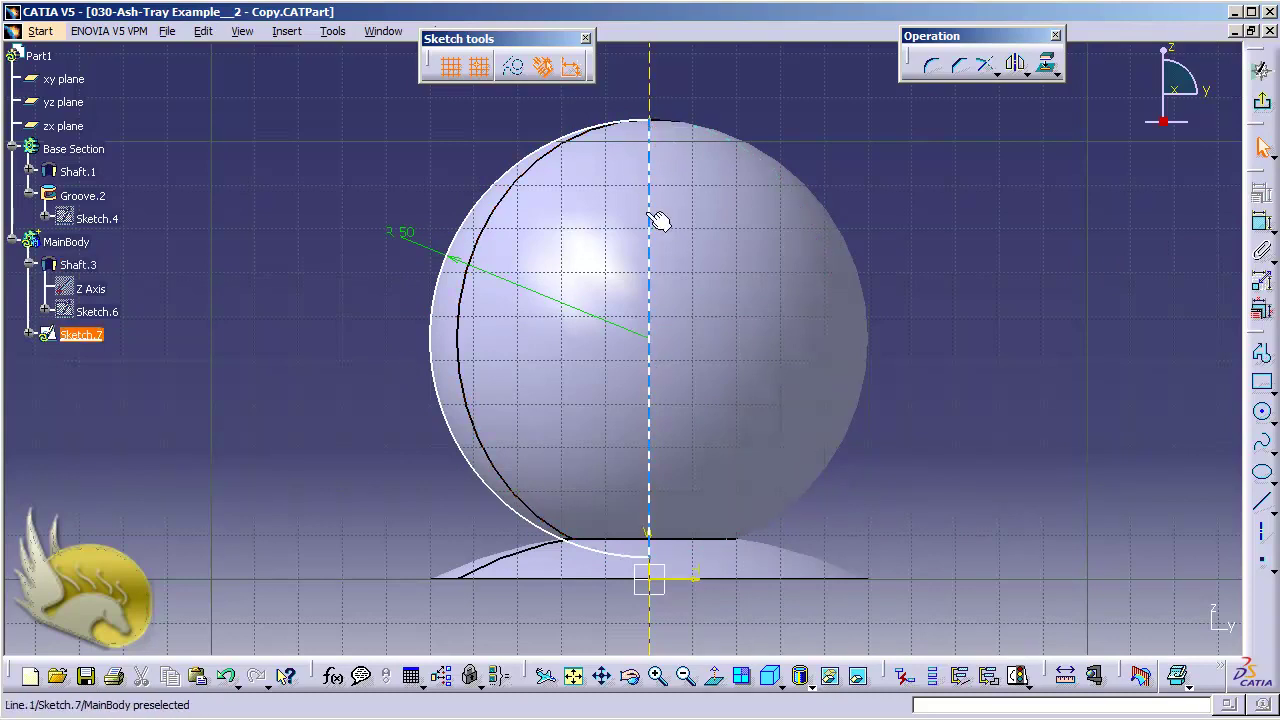
Place a point on the profile's vertical line, constrain it 50 mm below the arc's top endpoint, and exit the sketch.
click(1265, 568)
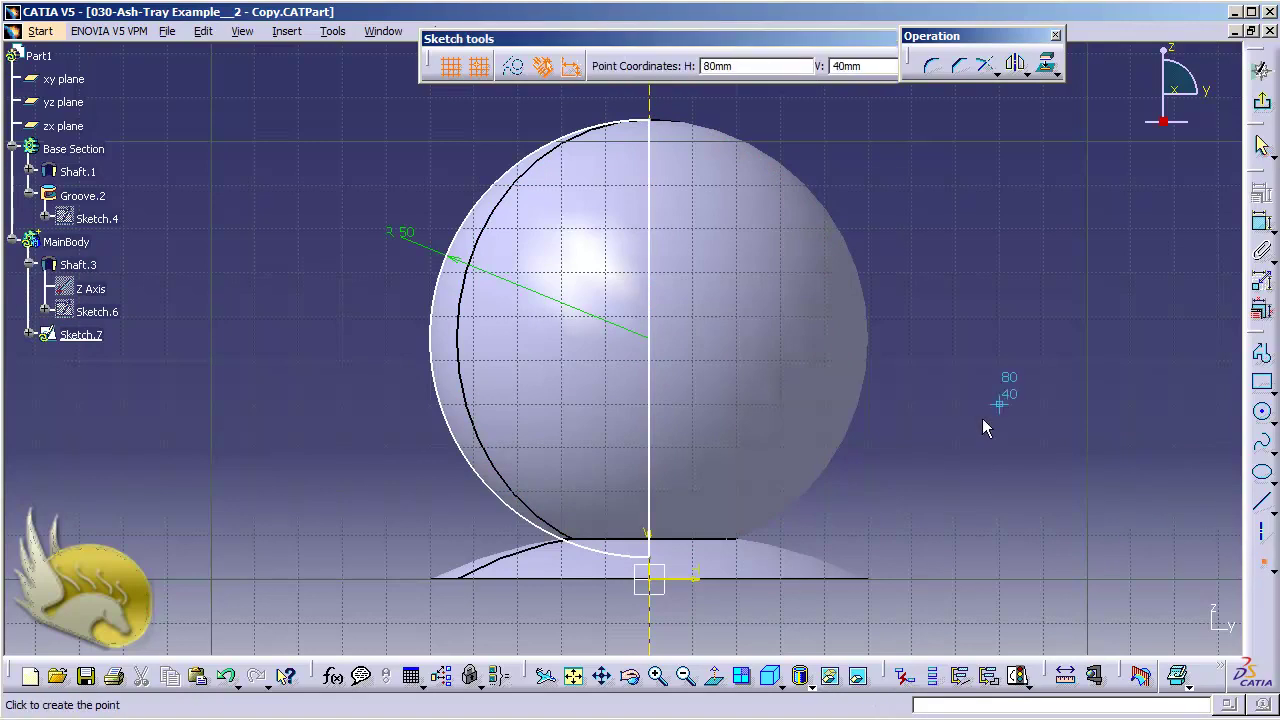
click(652, 234)
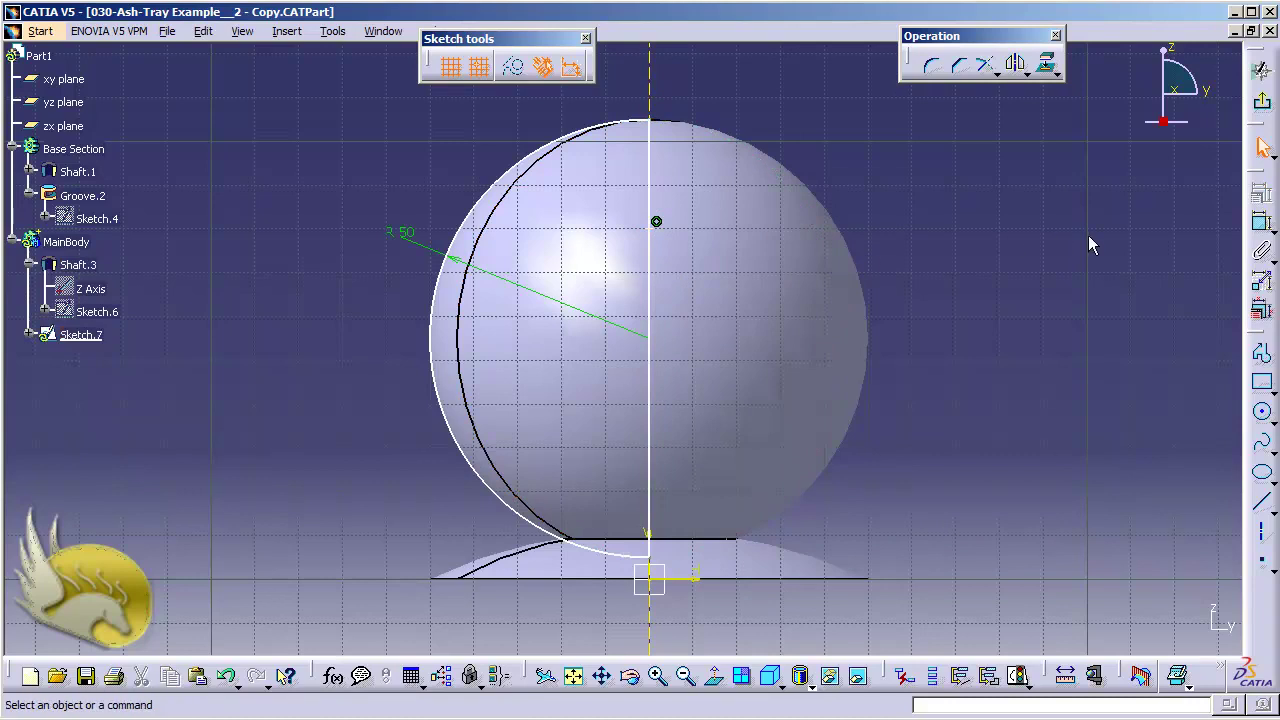
click(1262, 222)
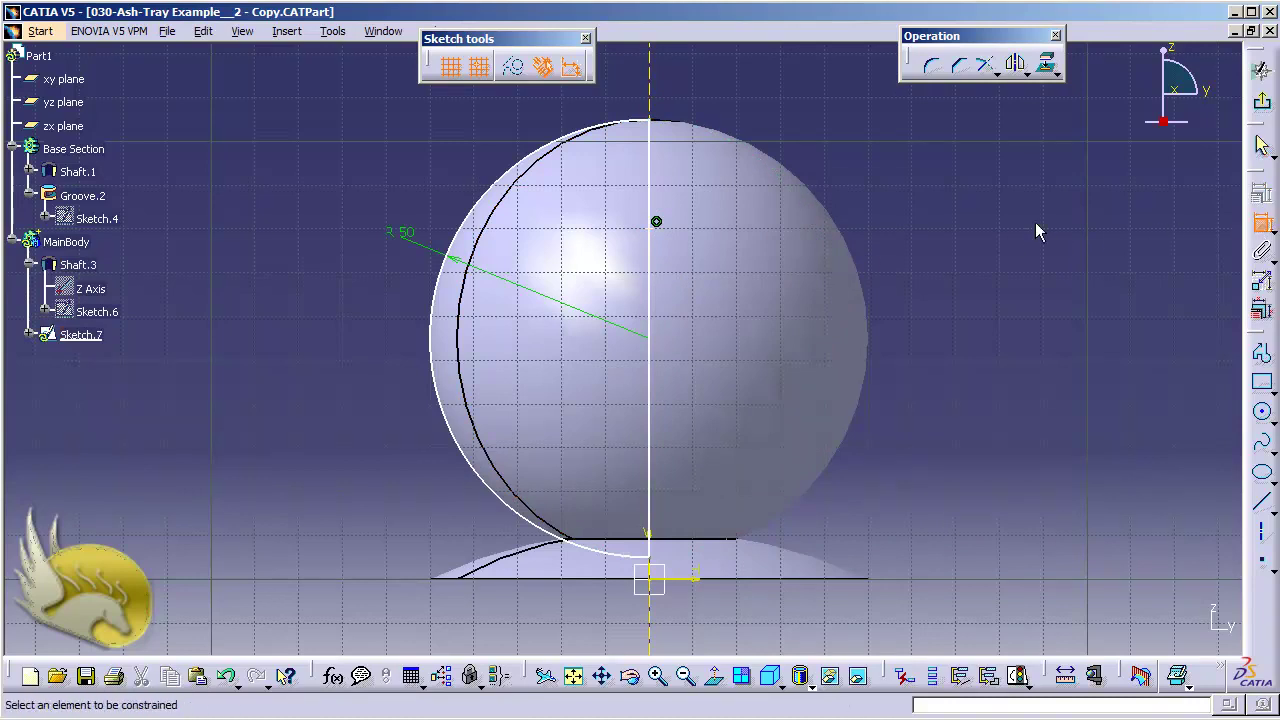
click(661, 124)
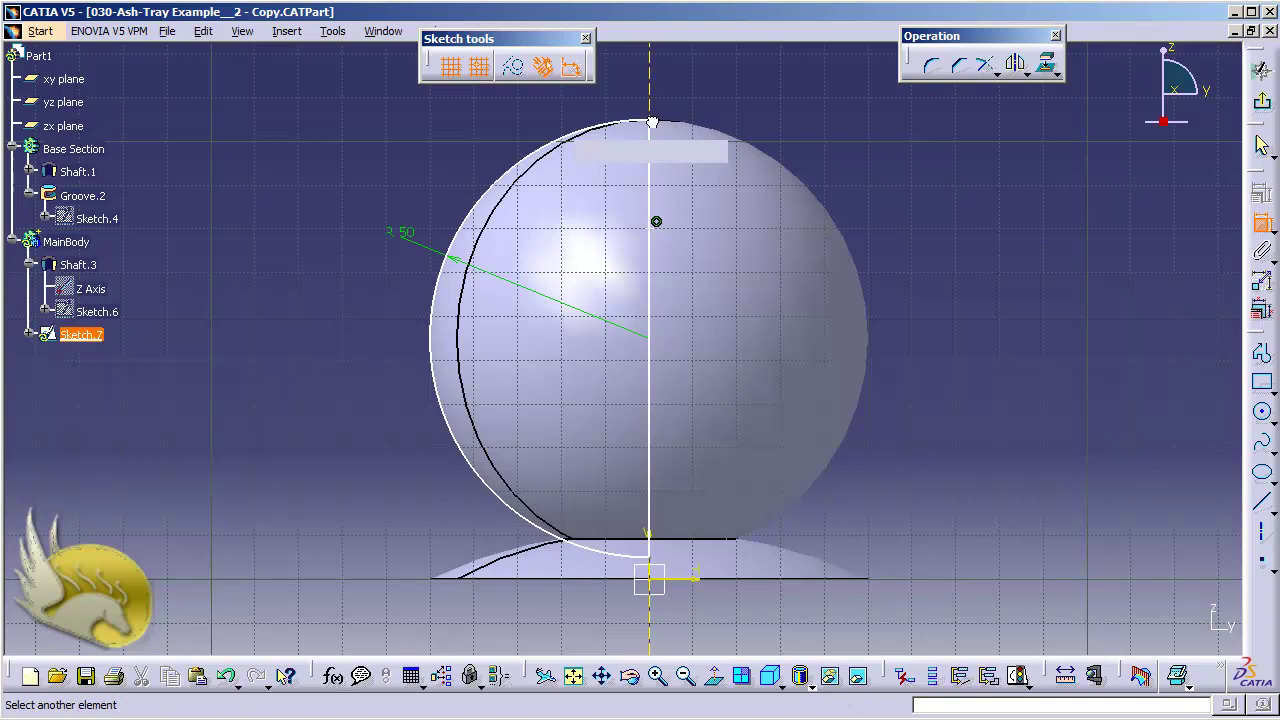
click(657, 223)
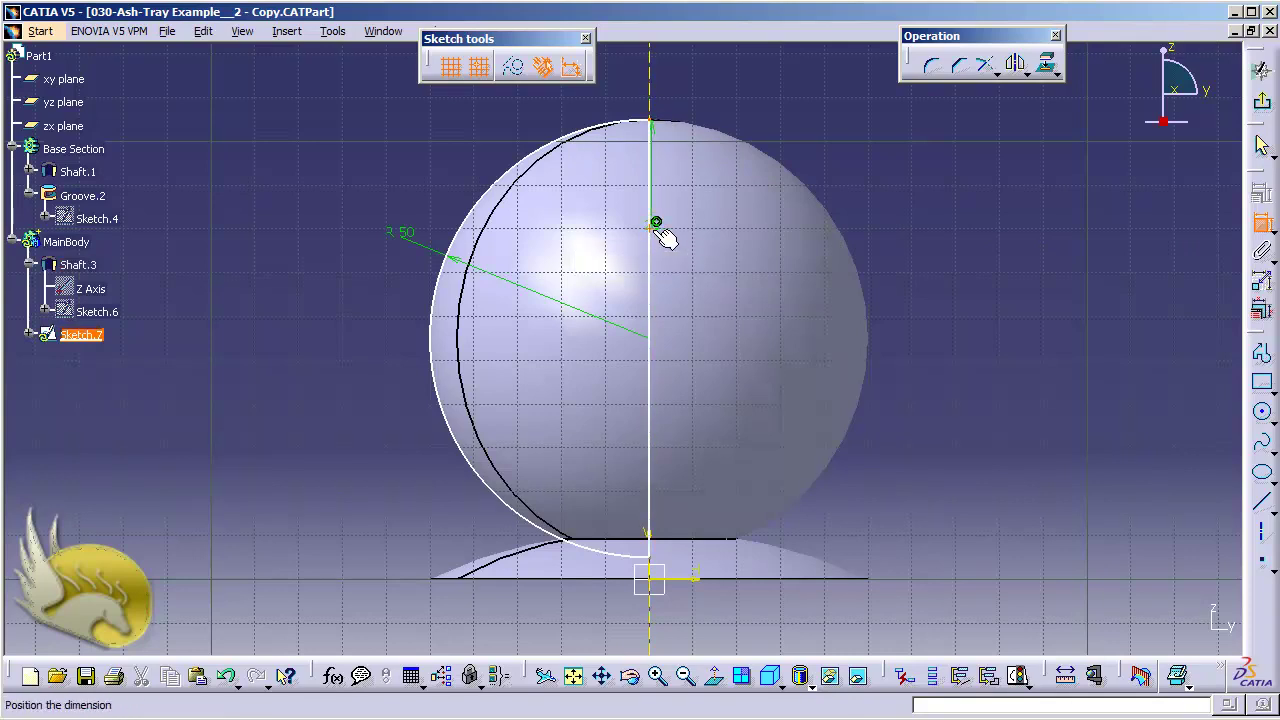
click(981, 264)
double_click(979, 248)
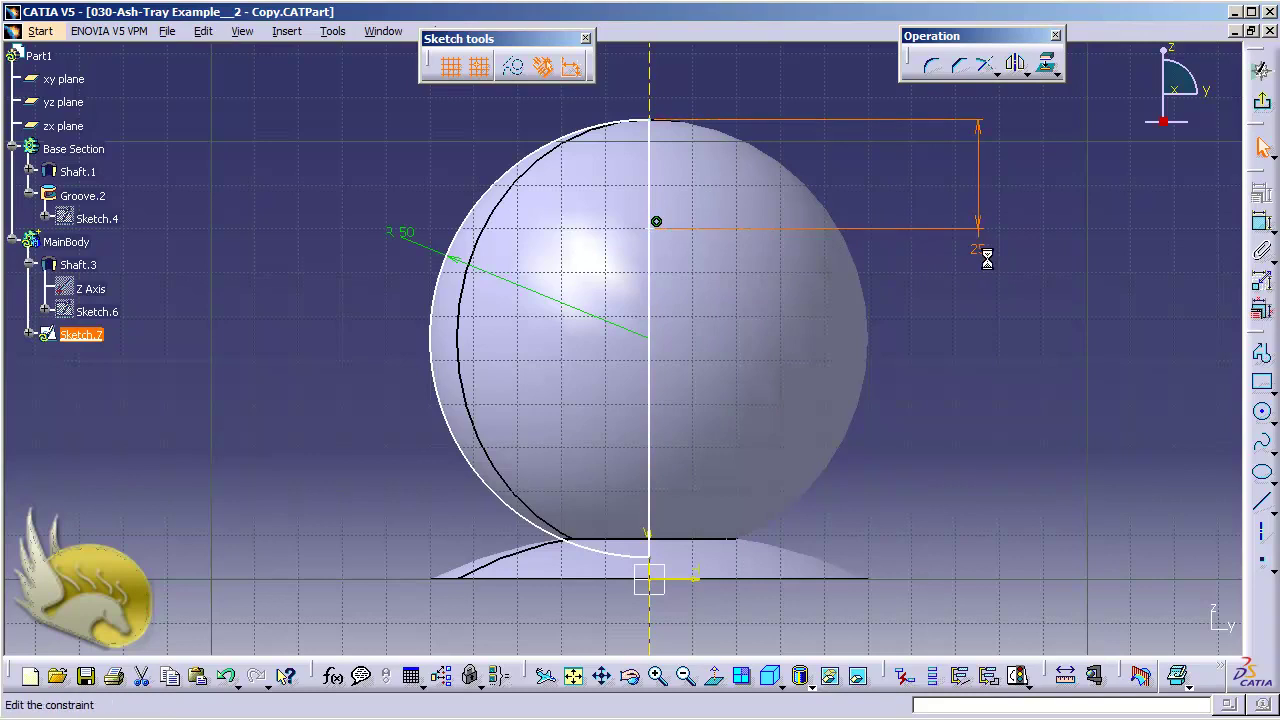
text(50)
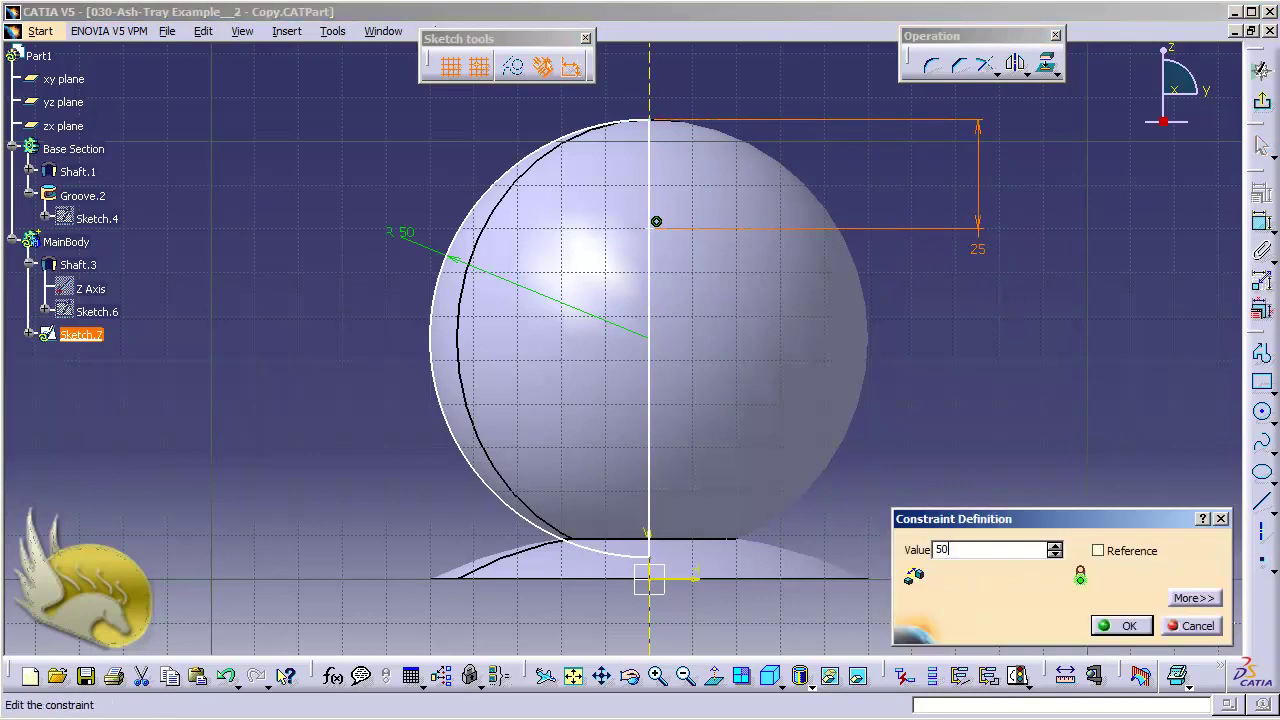
click(1110, 627)
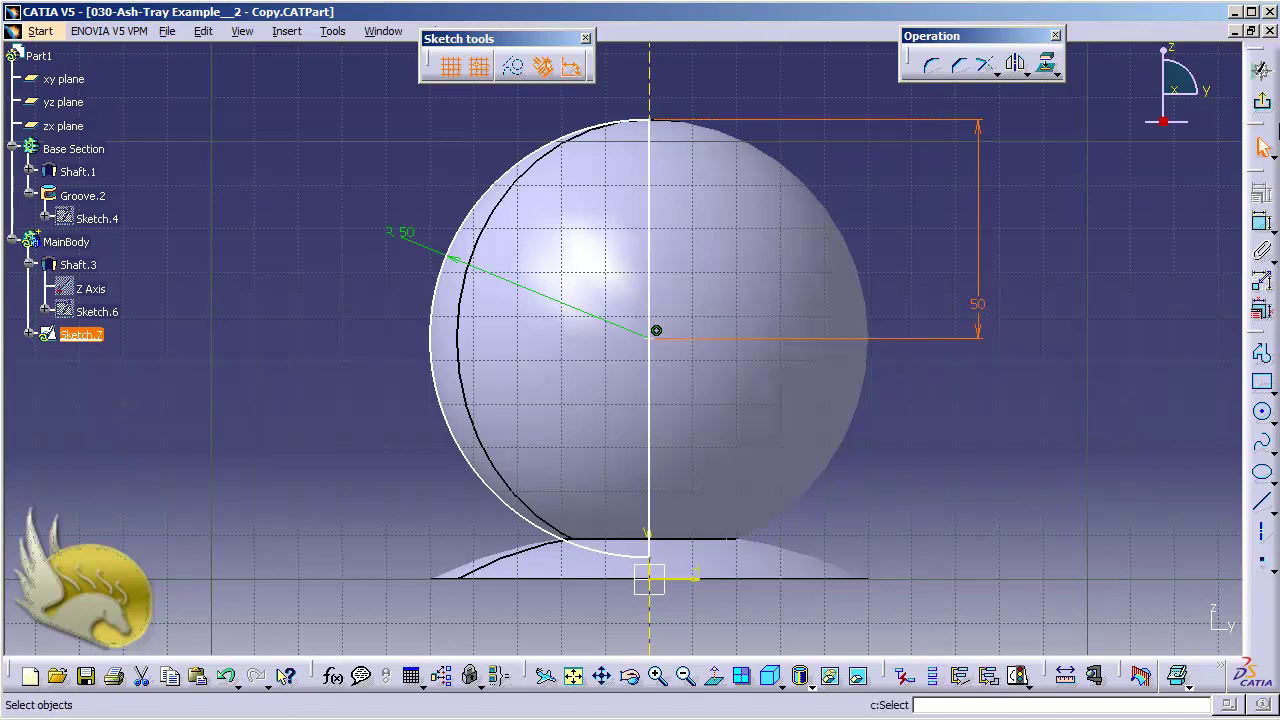
click(1262, 101)
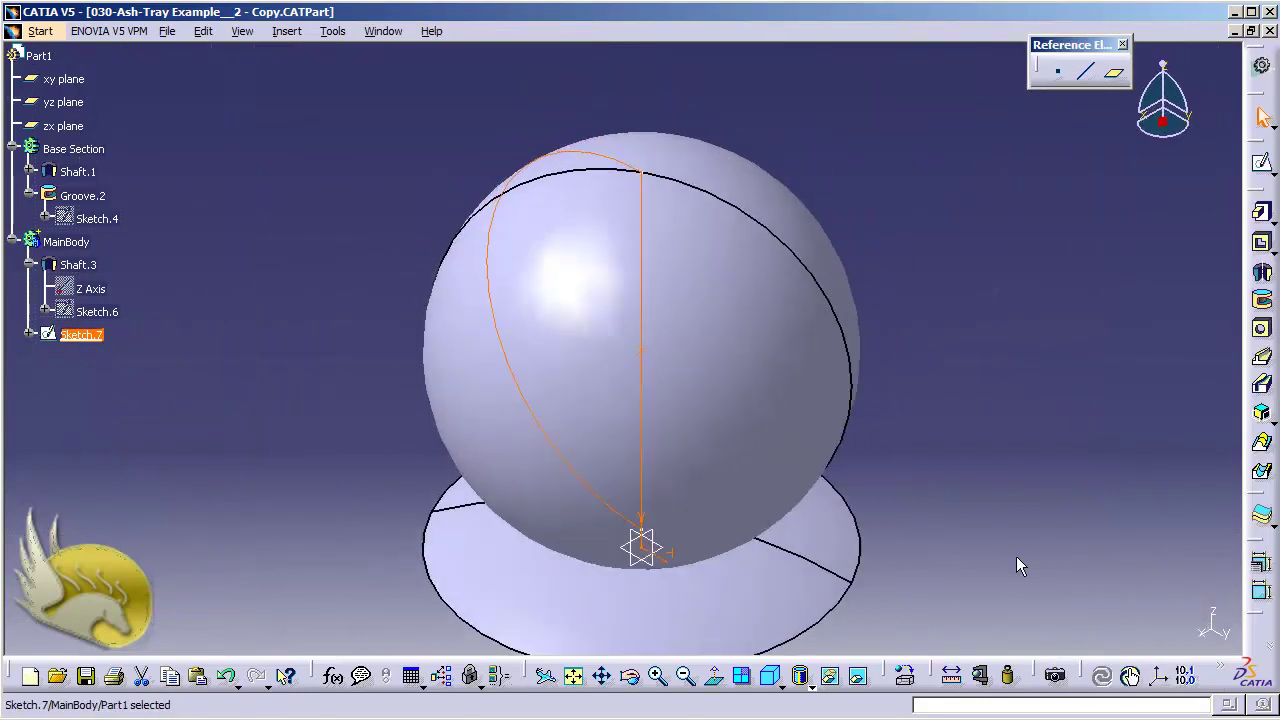
click(951, 308)
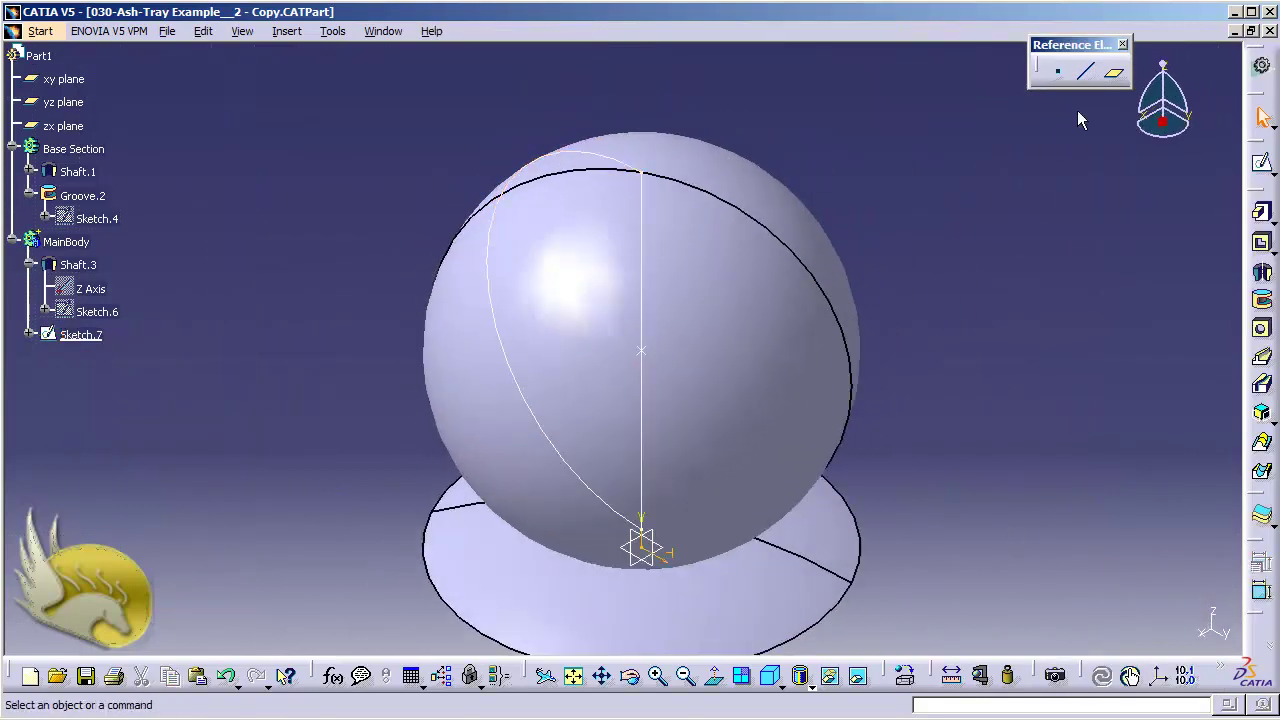
Create a reference plane parallel to the xy plane through the sketched point at the sphere's centre.
click(1113, 72)
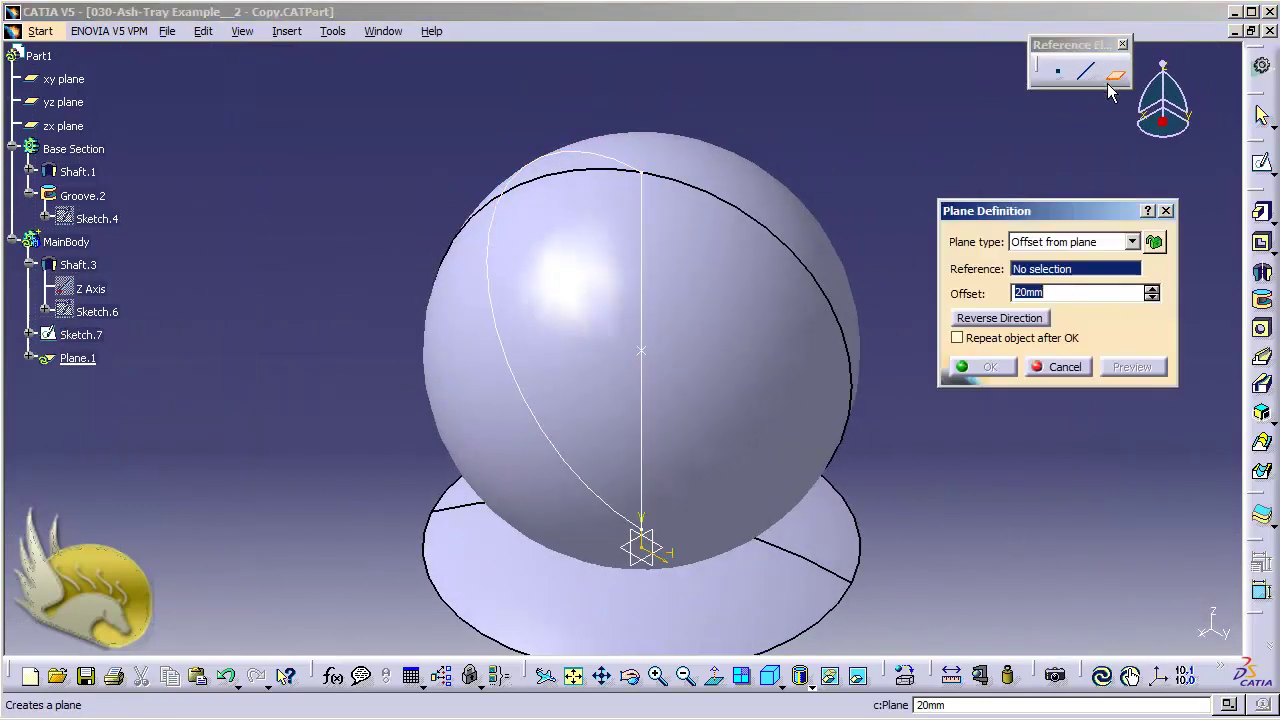
click(1132, 242)
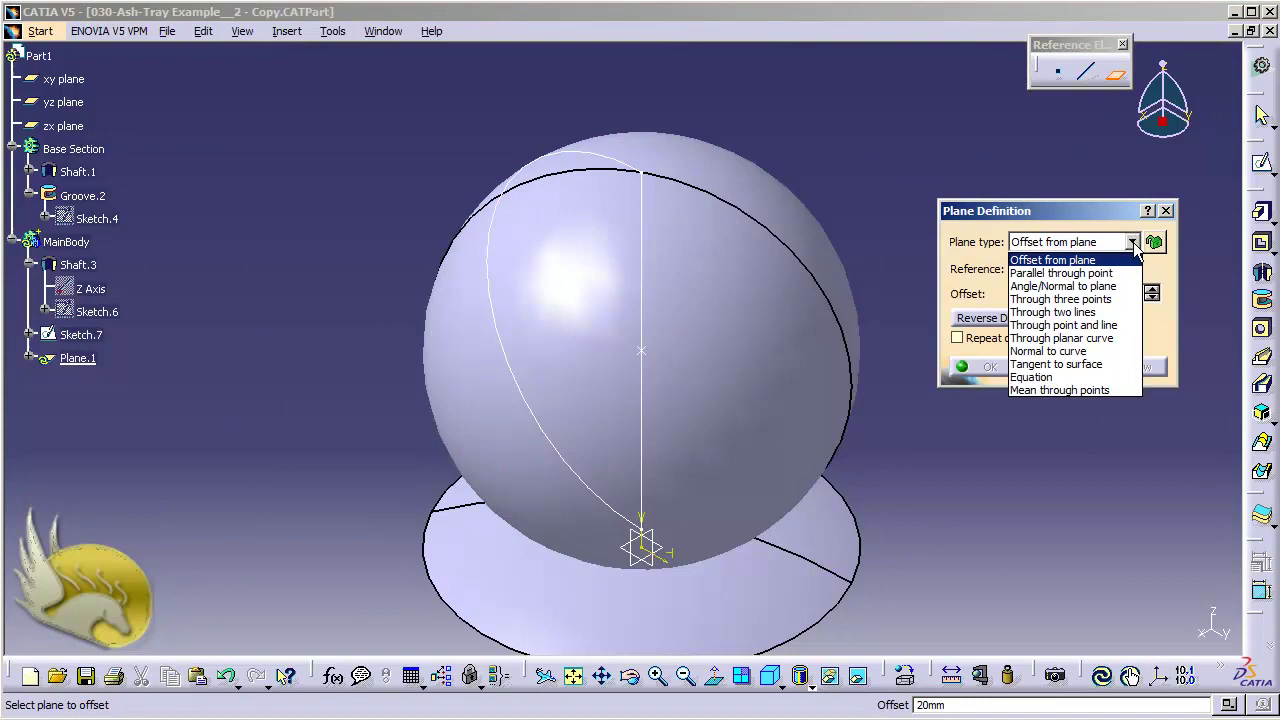
click(1065, 273)
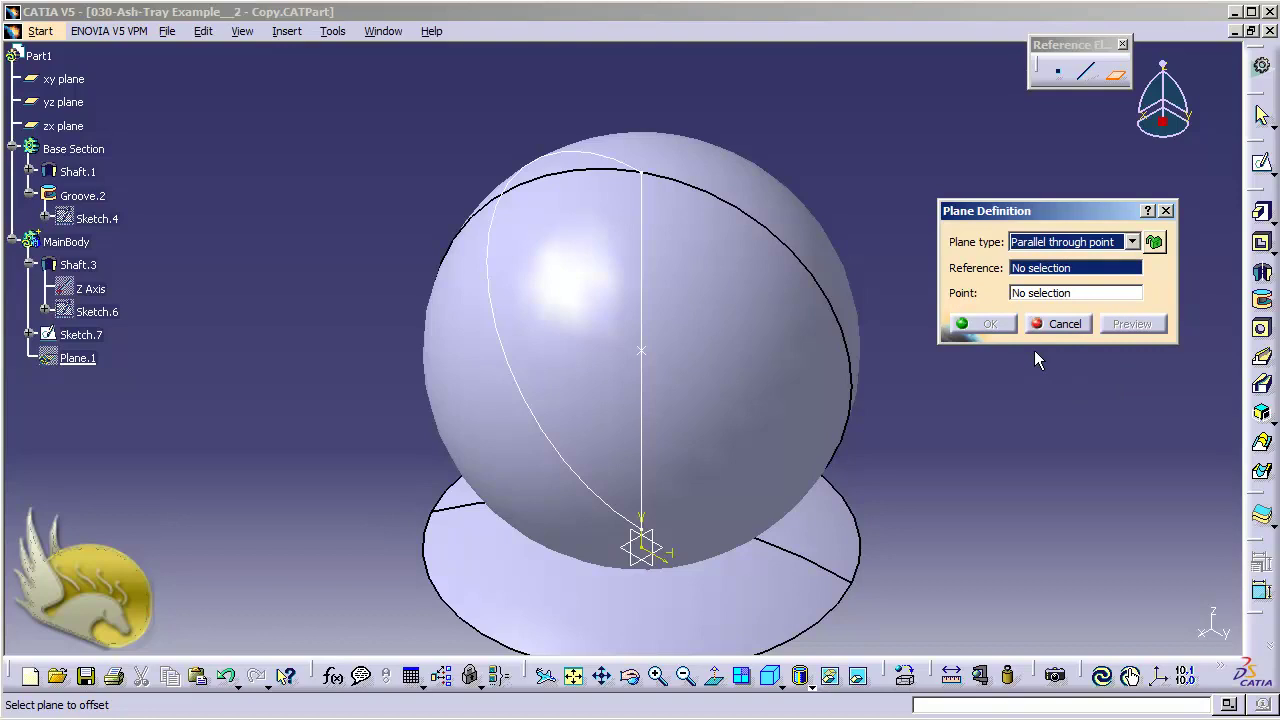
click(78, 82)
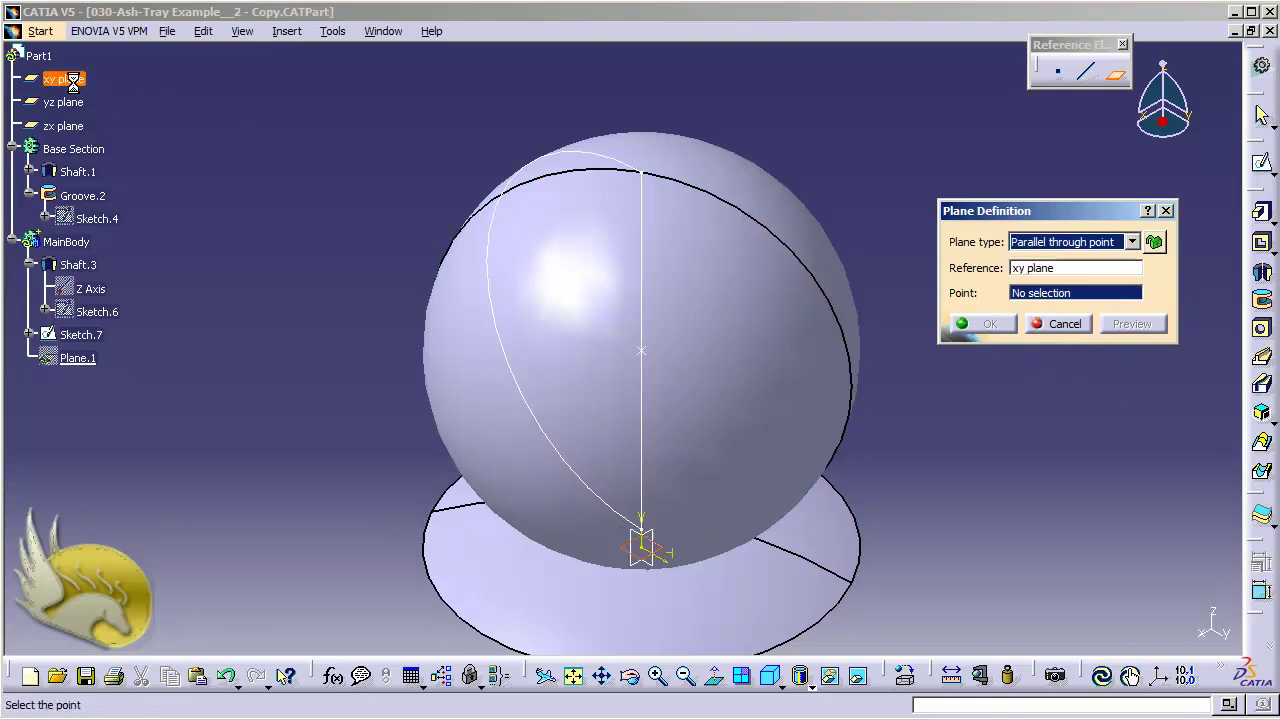
click(641, 353)
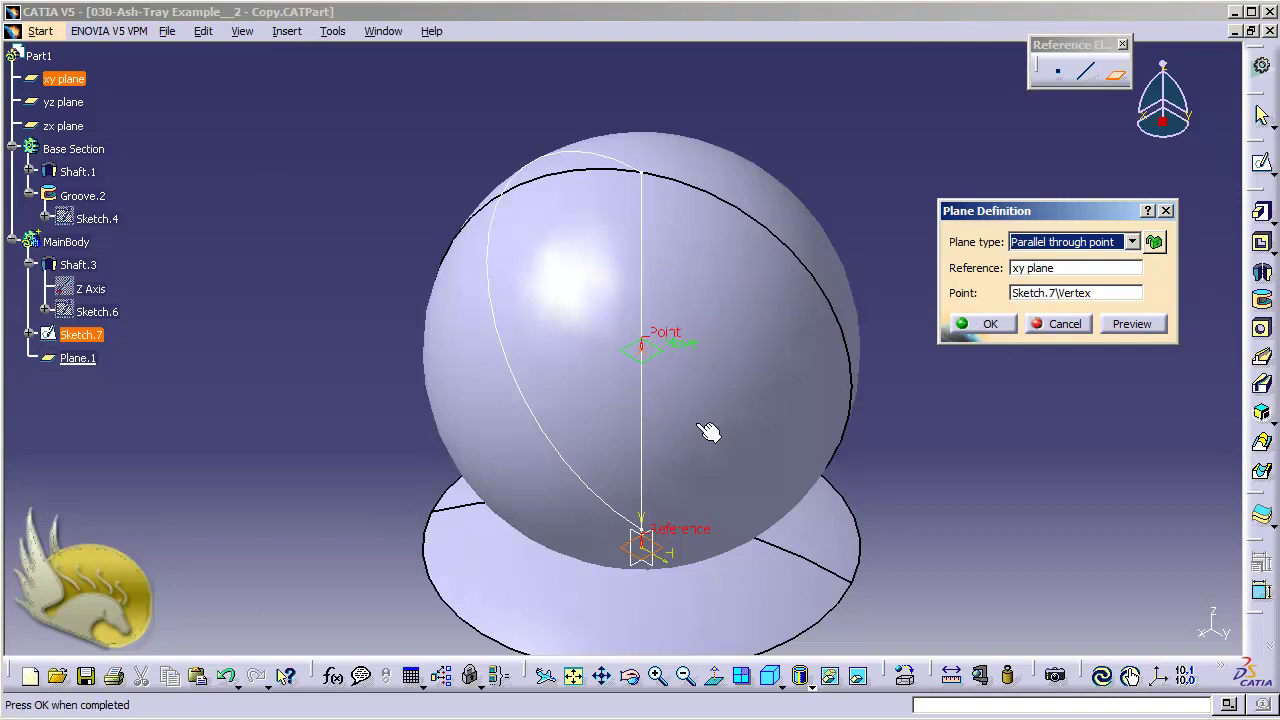
click(966, 327)
On the new centre plane, sketch a horizontal line through the origin extending beyond both sides of the sphere, and exit the sketch.
click(665, 355)
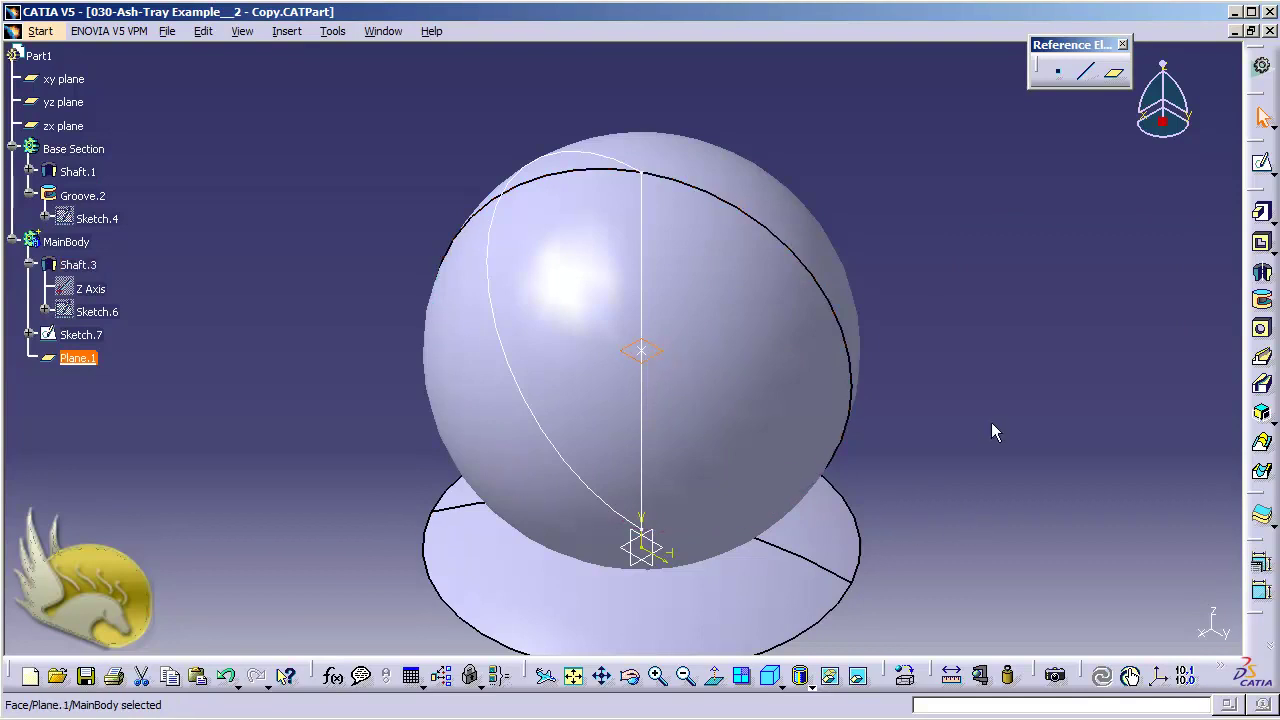
click(1261, 163)
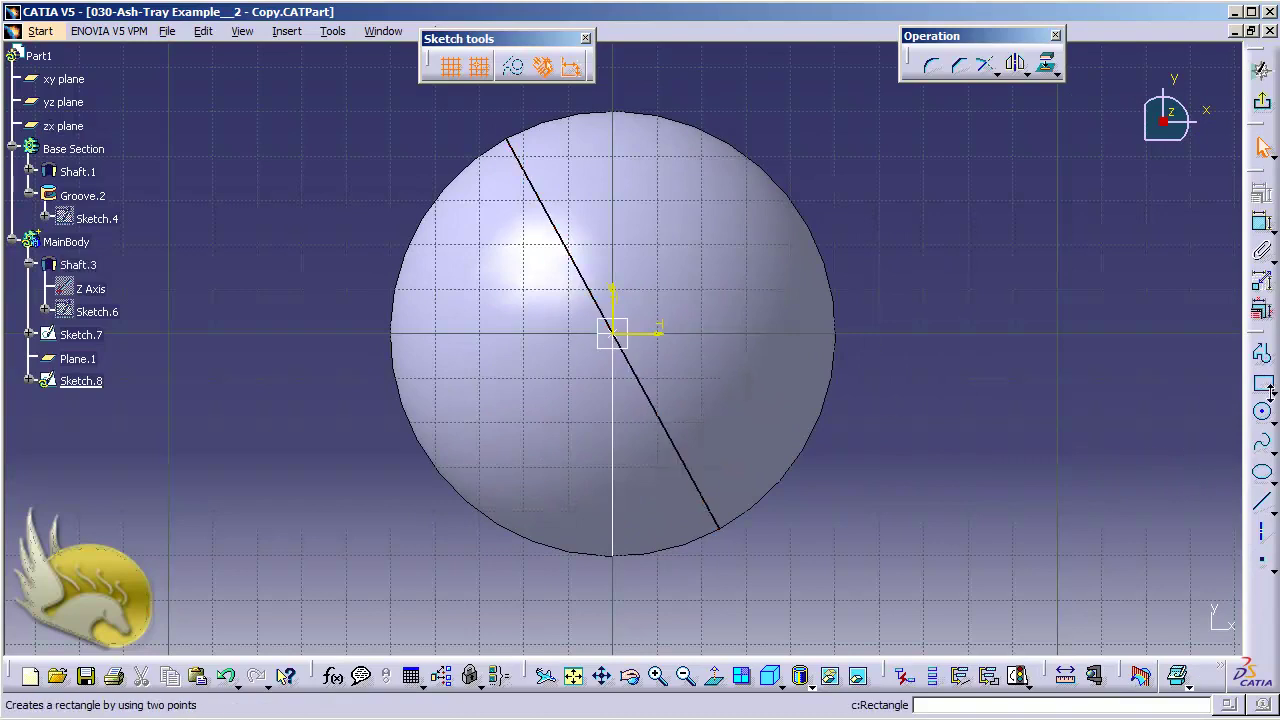
click(1263, 507)
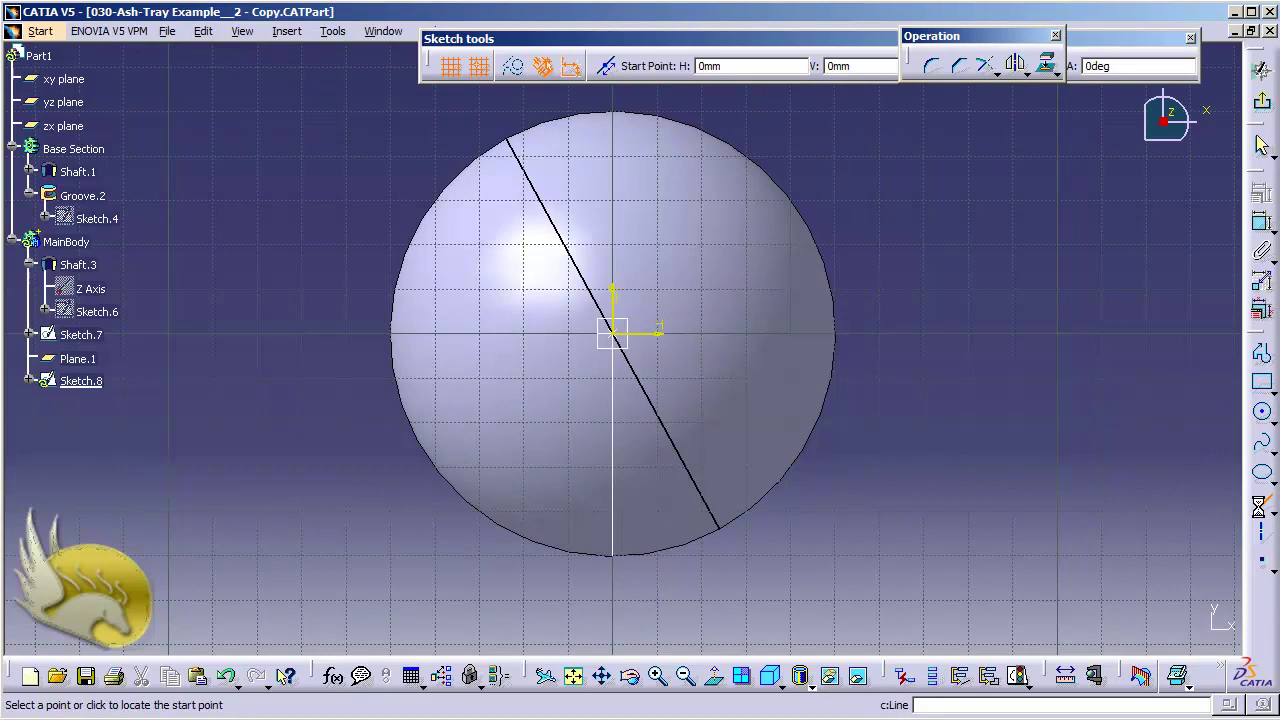
click(933, 335)
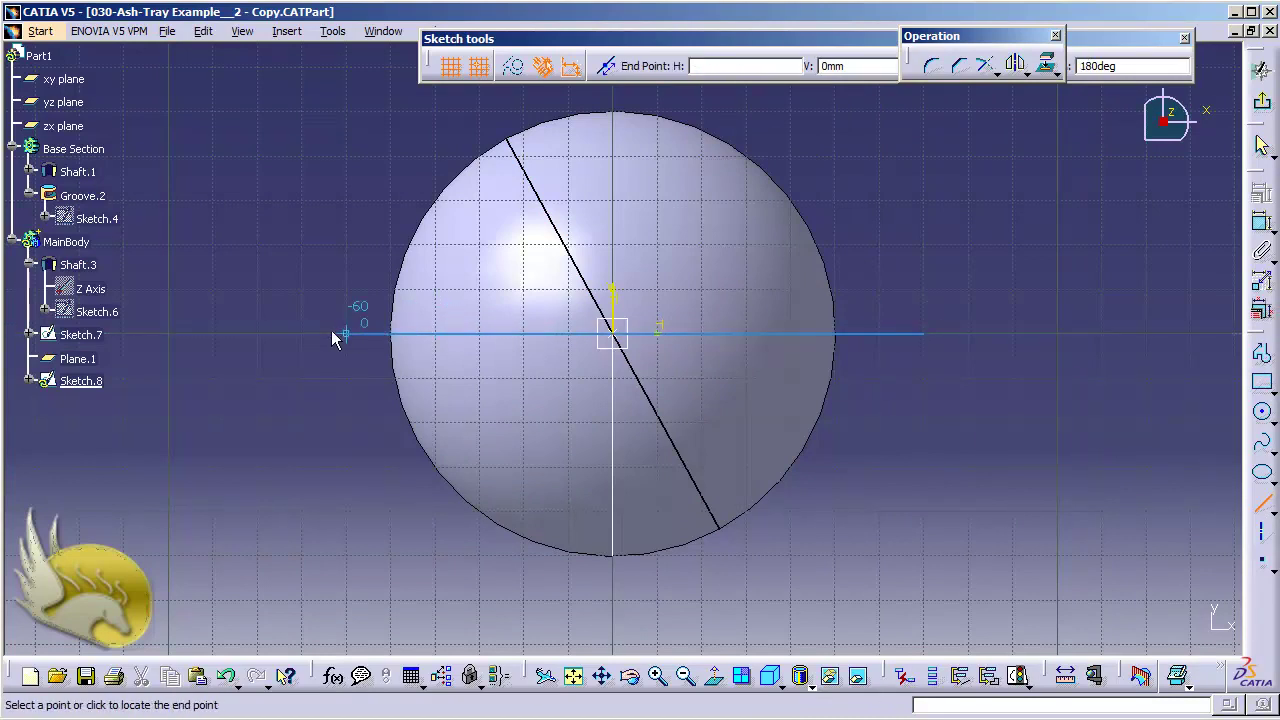
click(305, 334)
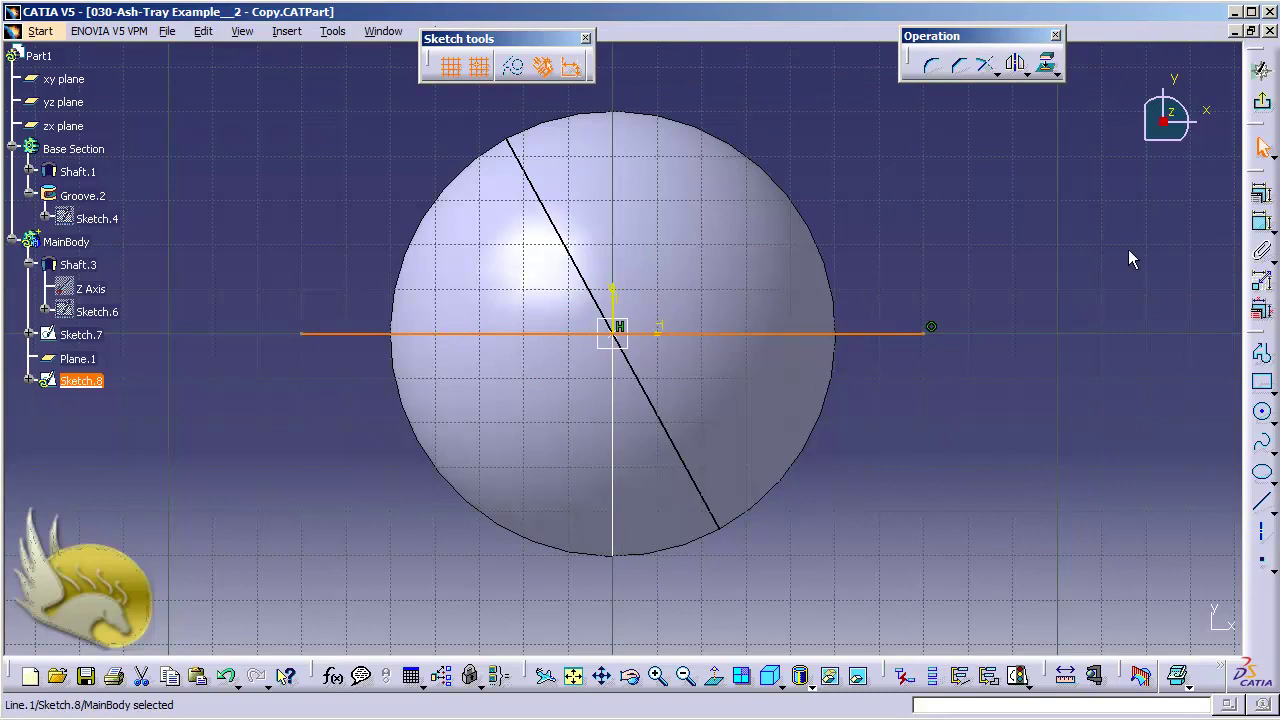
click(1262, 101)
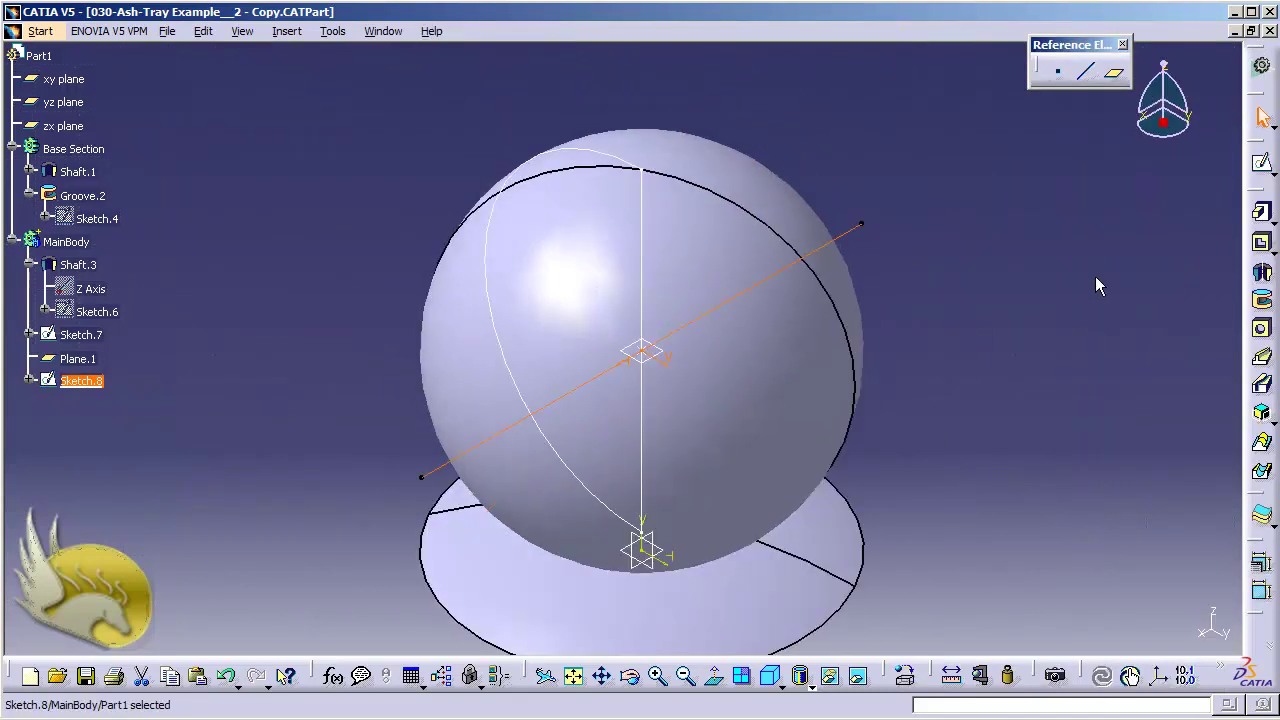
click(1051, 291)
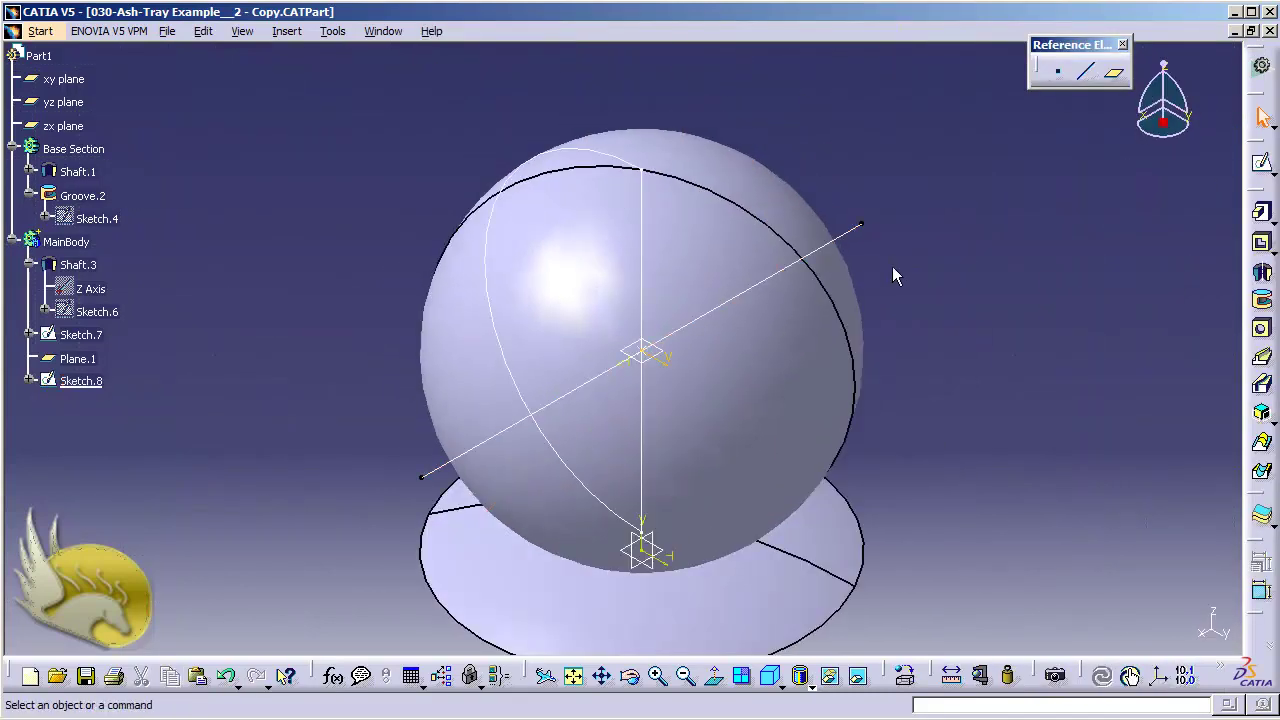
Create an Angle/Normal to plane reference plane at 45 degrees to Plane.1, using the Sketch.8 line as rotation axis.
click(1114, 72)
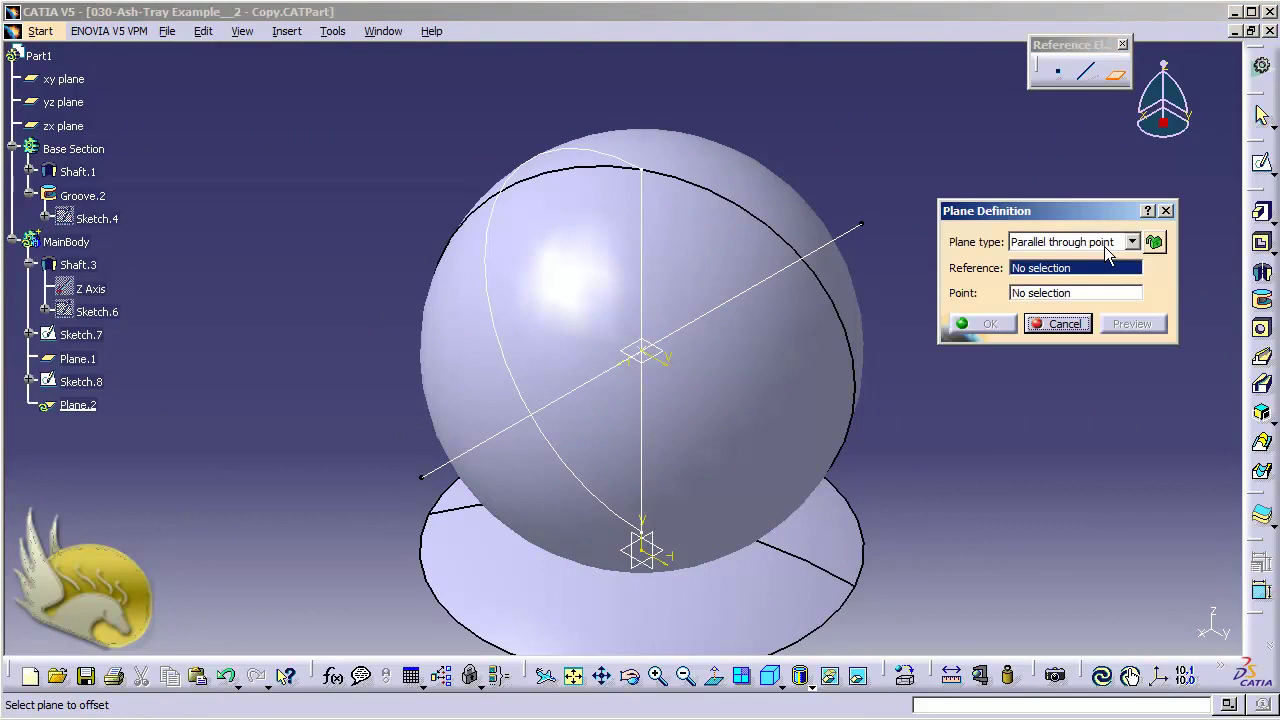
click(1132, 243)
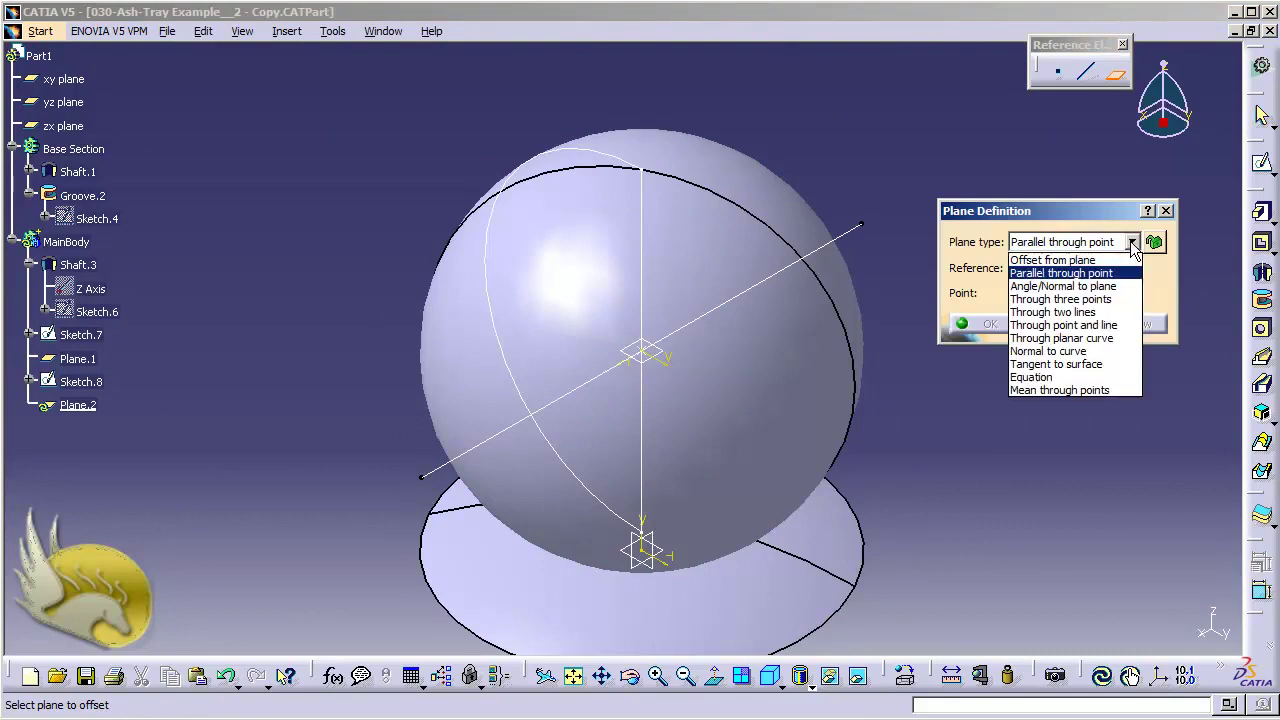
click(1103, 287)
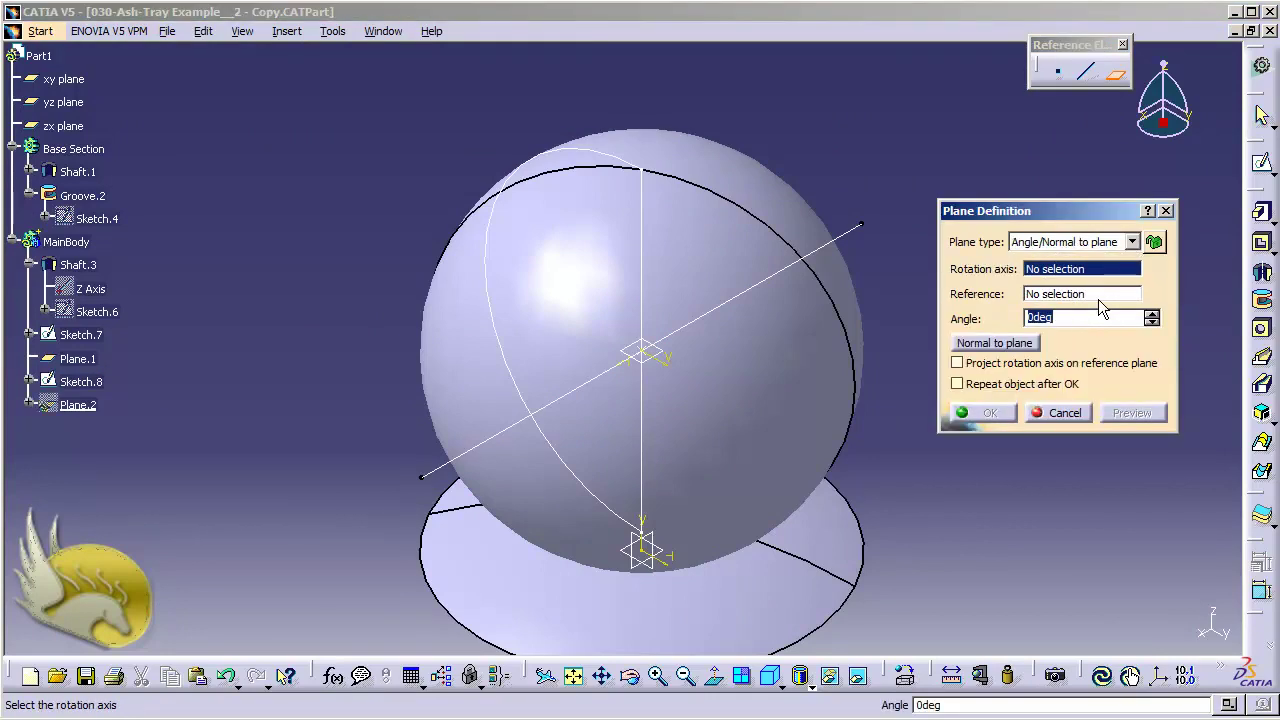
click(860, 240)
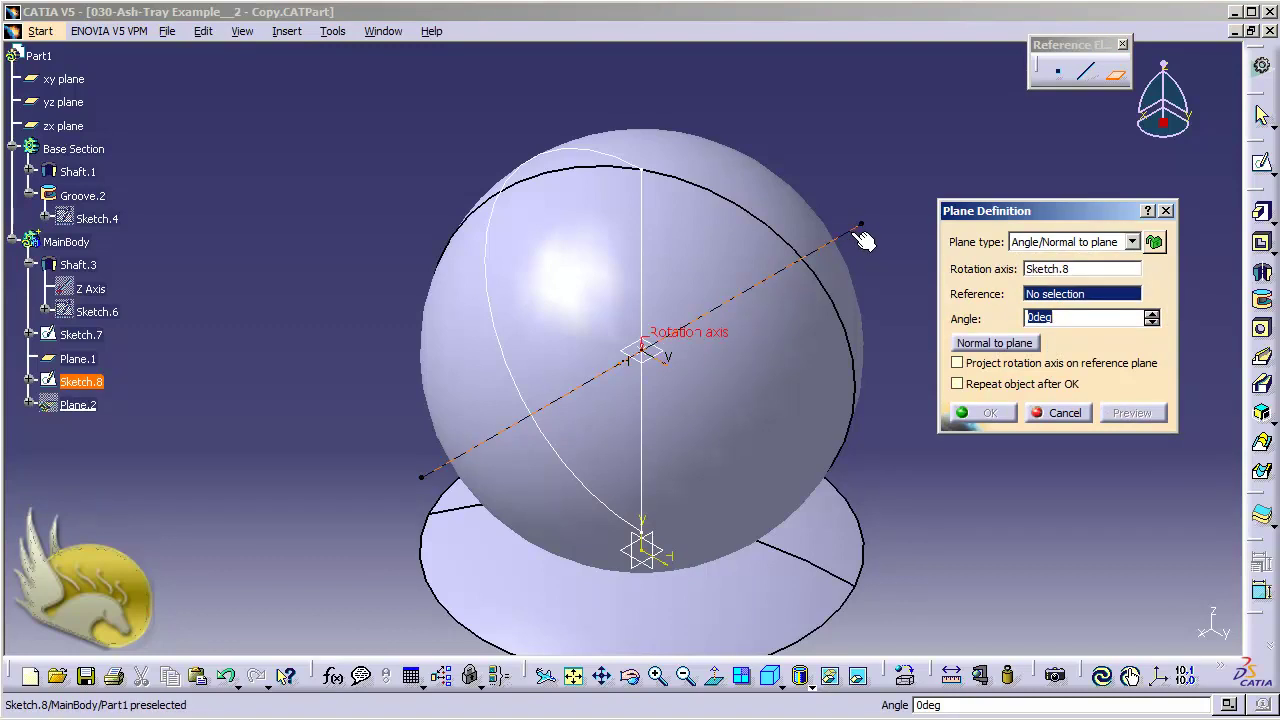
click(652, 384)
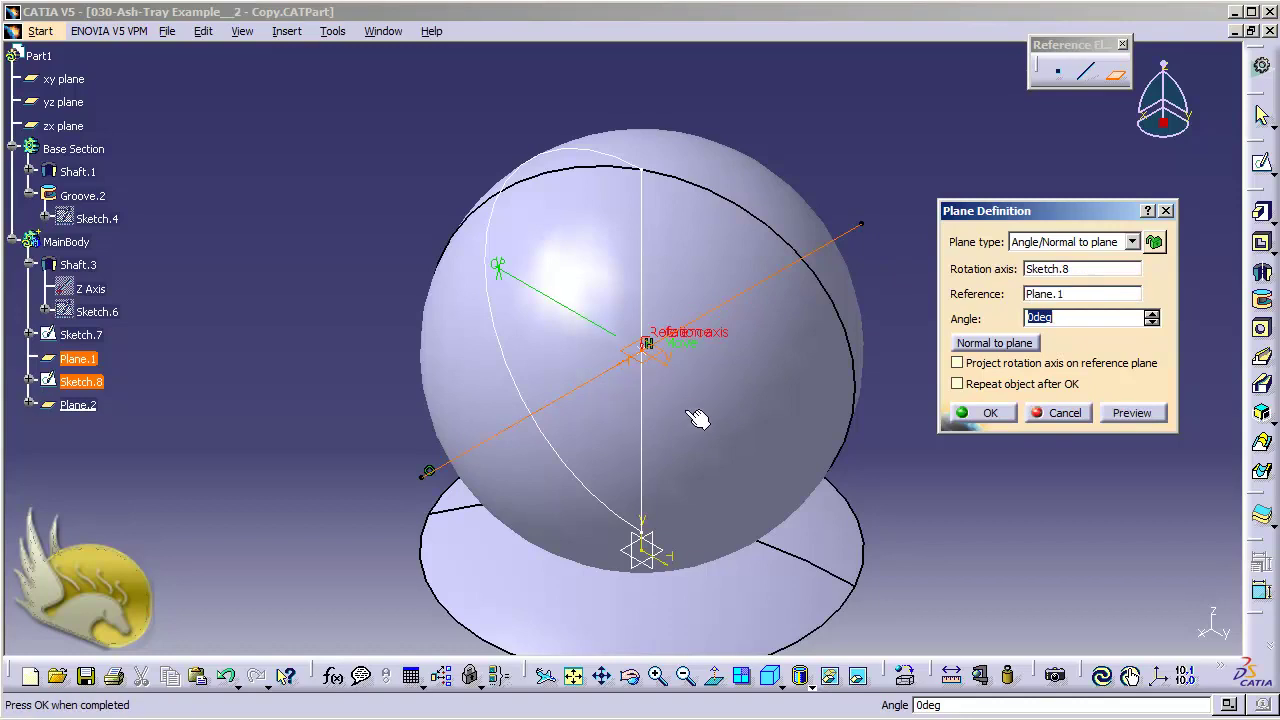
text(45)
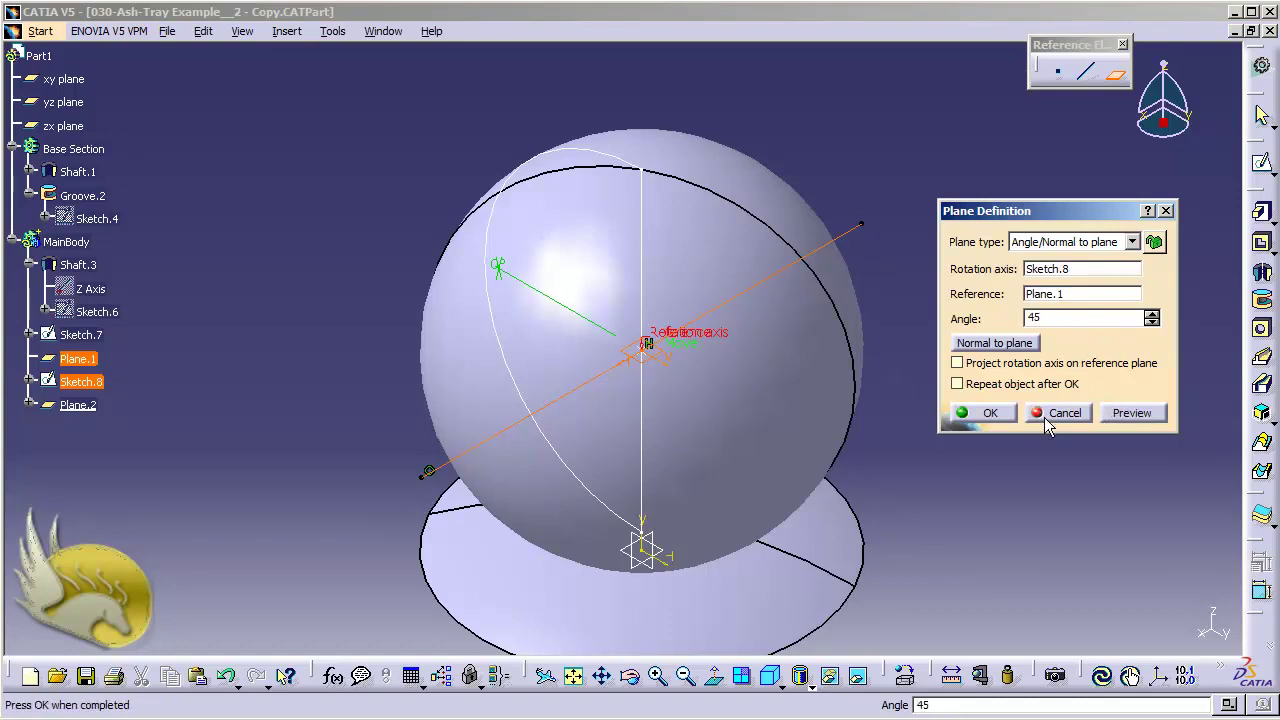
click(1000, 412)
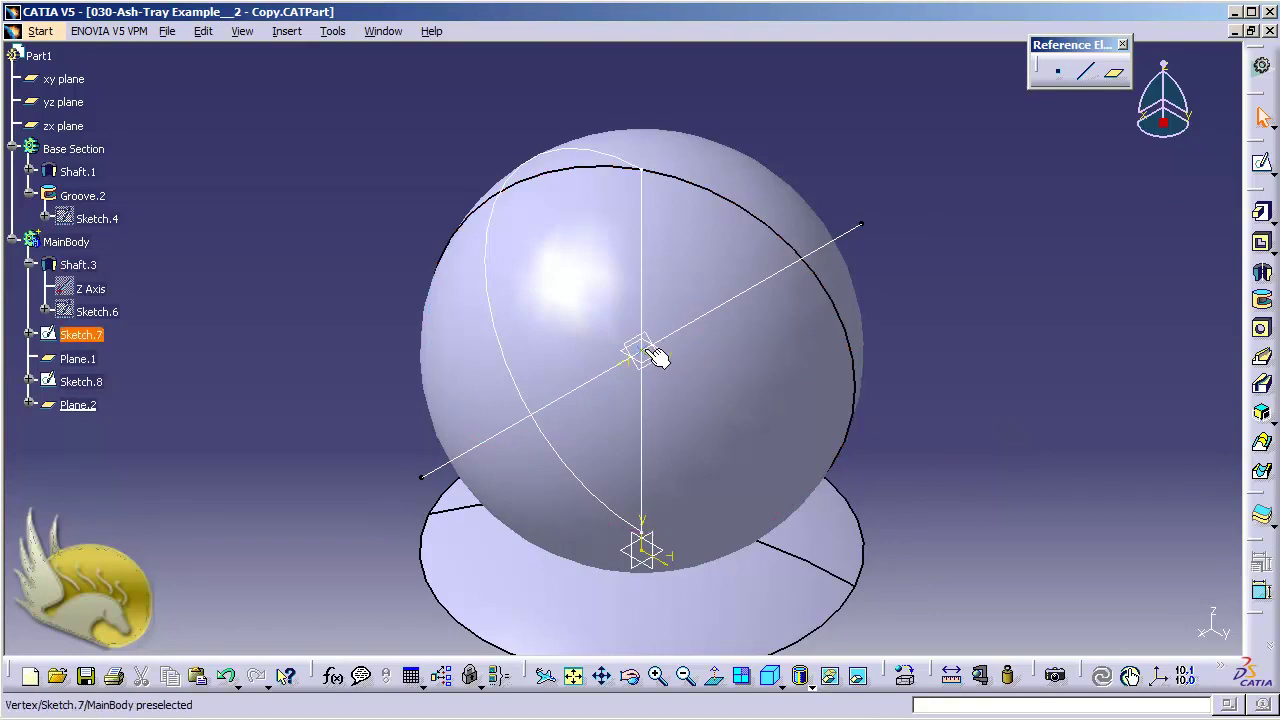
Hide the line sketch Sketch.8, the half-circle sketch Sketch.7 and the horizontal reference plane Plane.1.
right_click(440, 476)
click(486, 127)
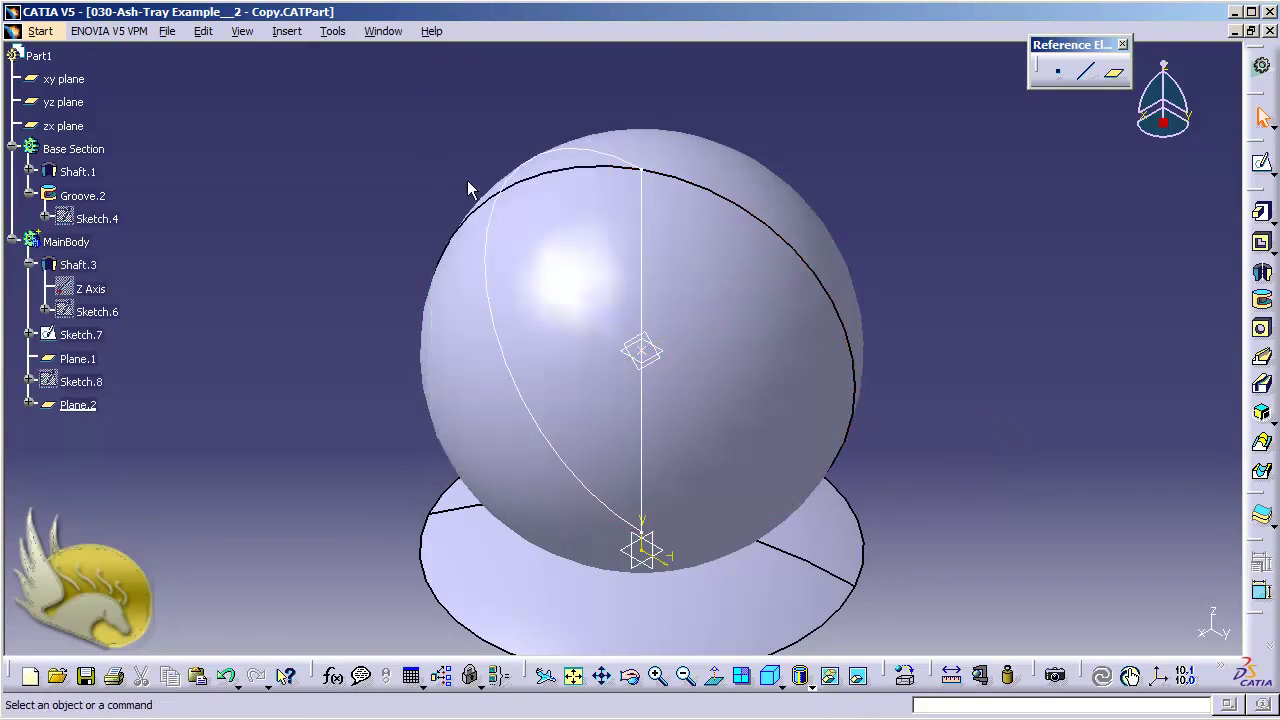
right_click(492, 240)
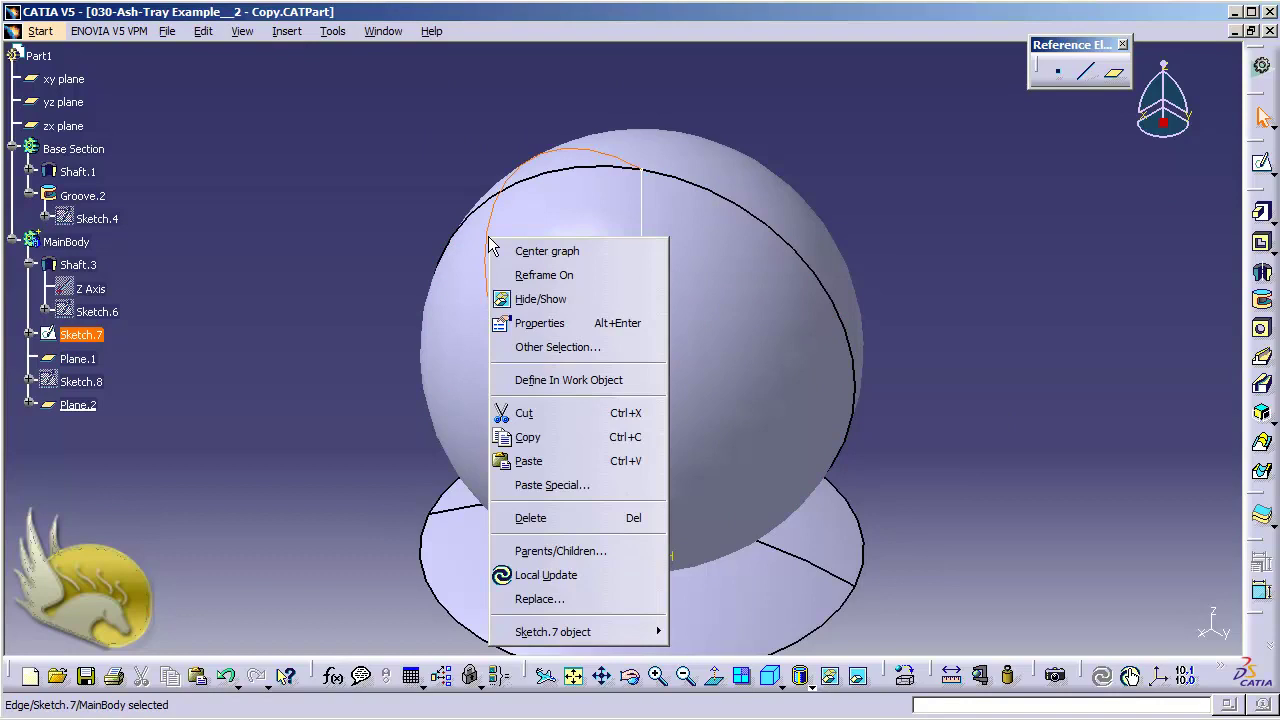
click(545, 300)
click(622, 377)
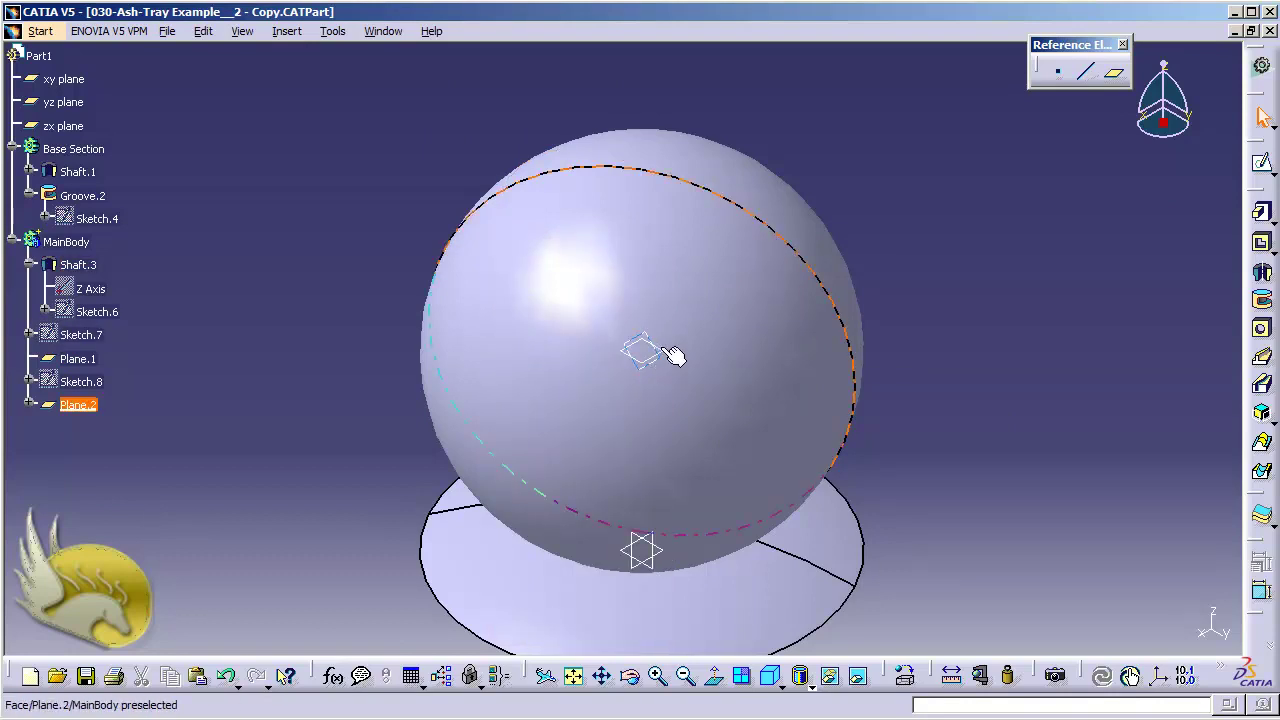
click(410, 427)
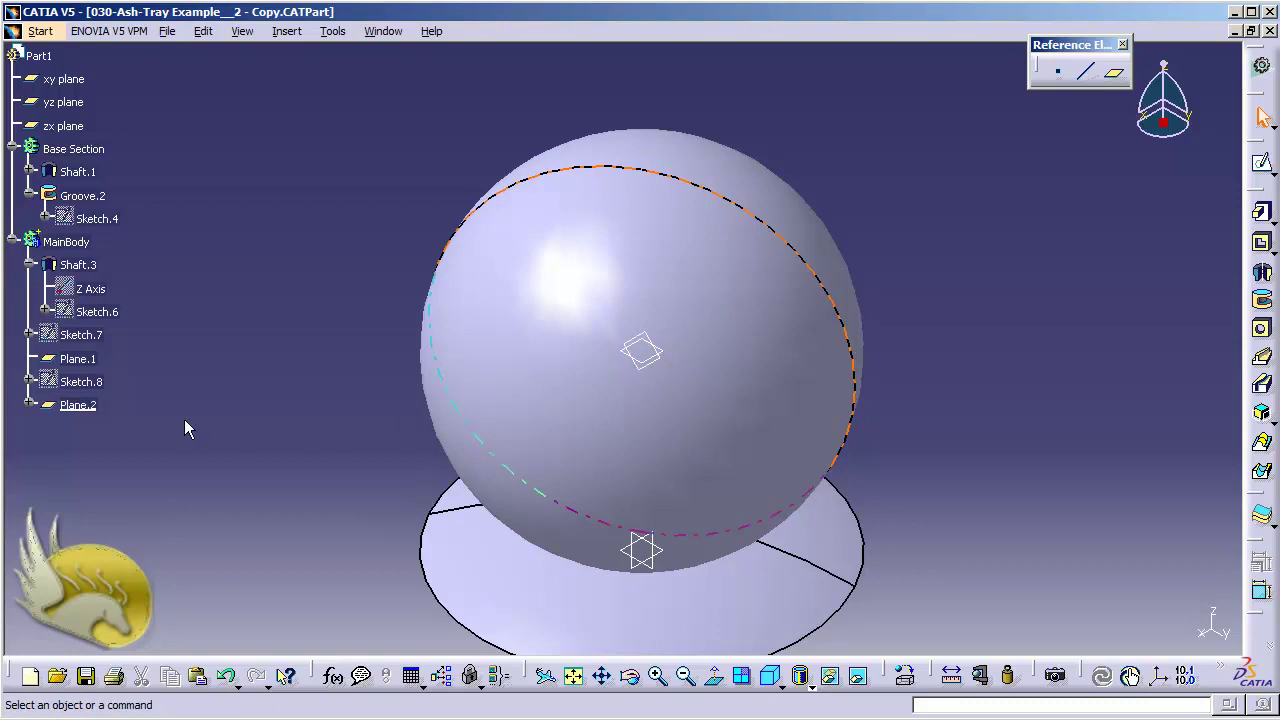
click(82, 358)
right_click(82, 358)
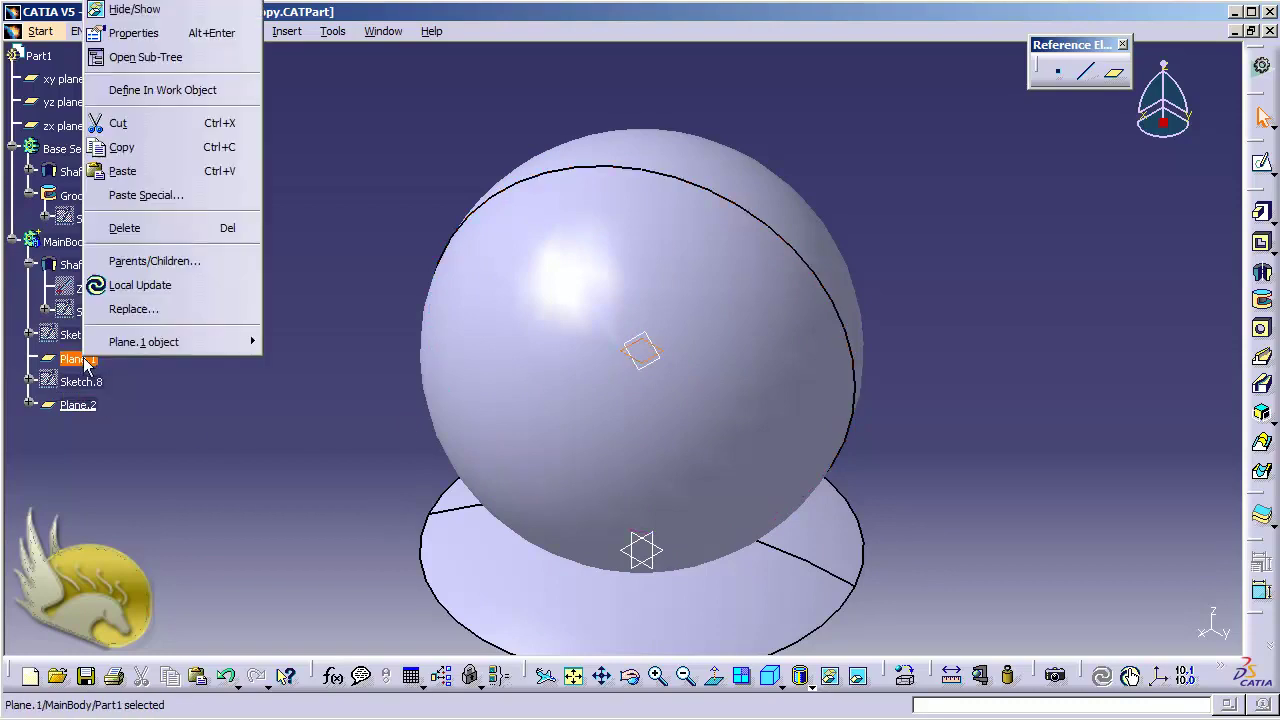
click(143, 14)
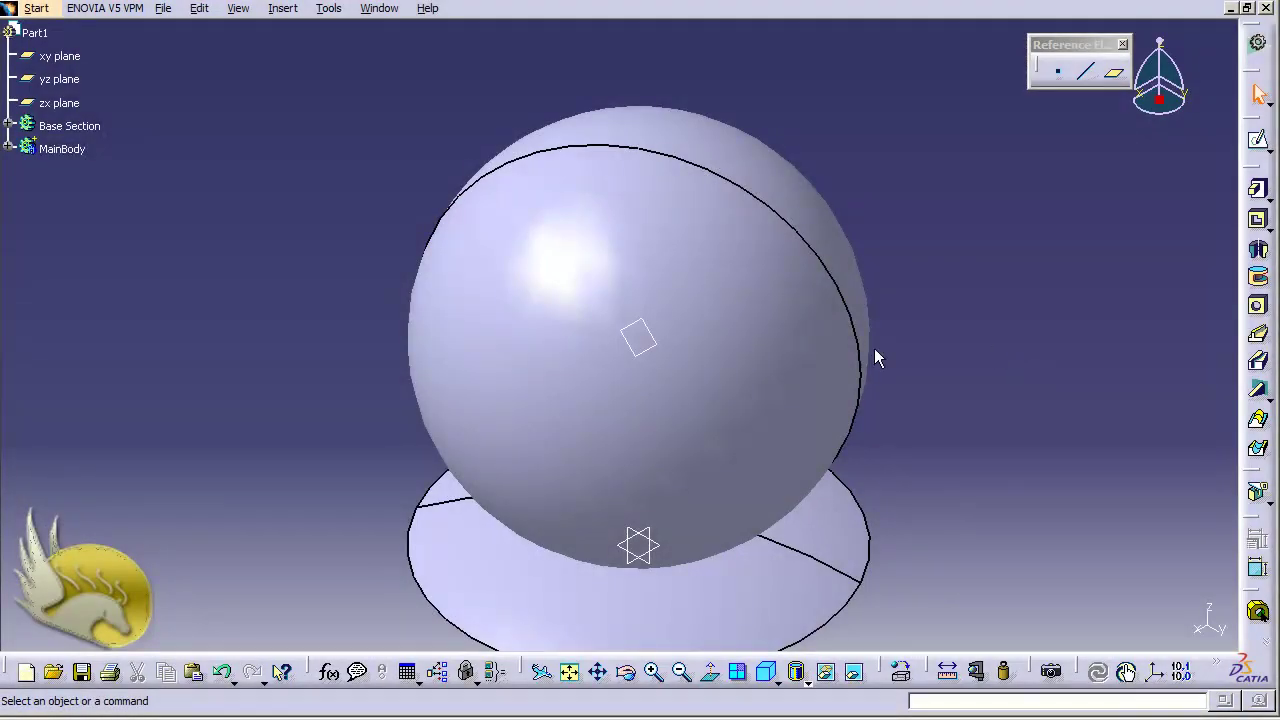
Sketch a grid-snapped rectangle enclosing the whole sphere on the 45-degree plane, and exit the sketch.
click(657, 358)
click(1252, 145)
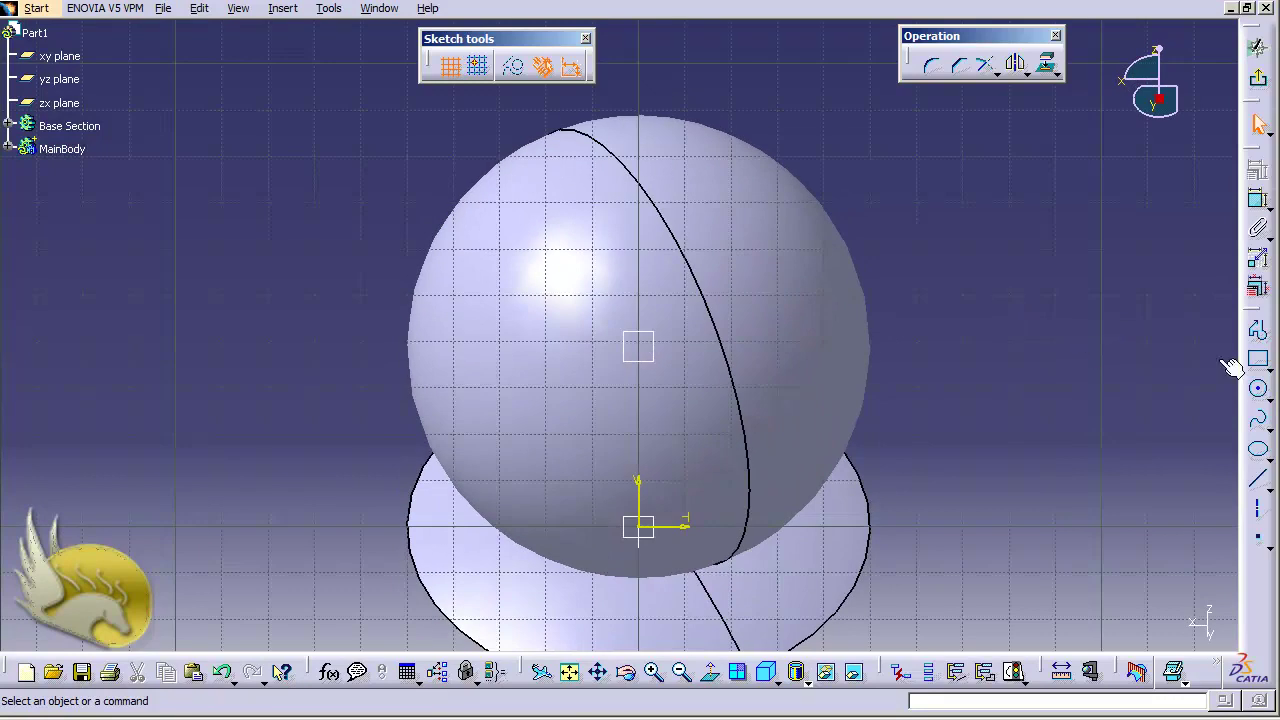
click(1258, 364)
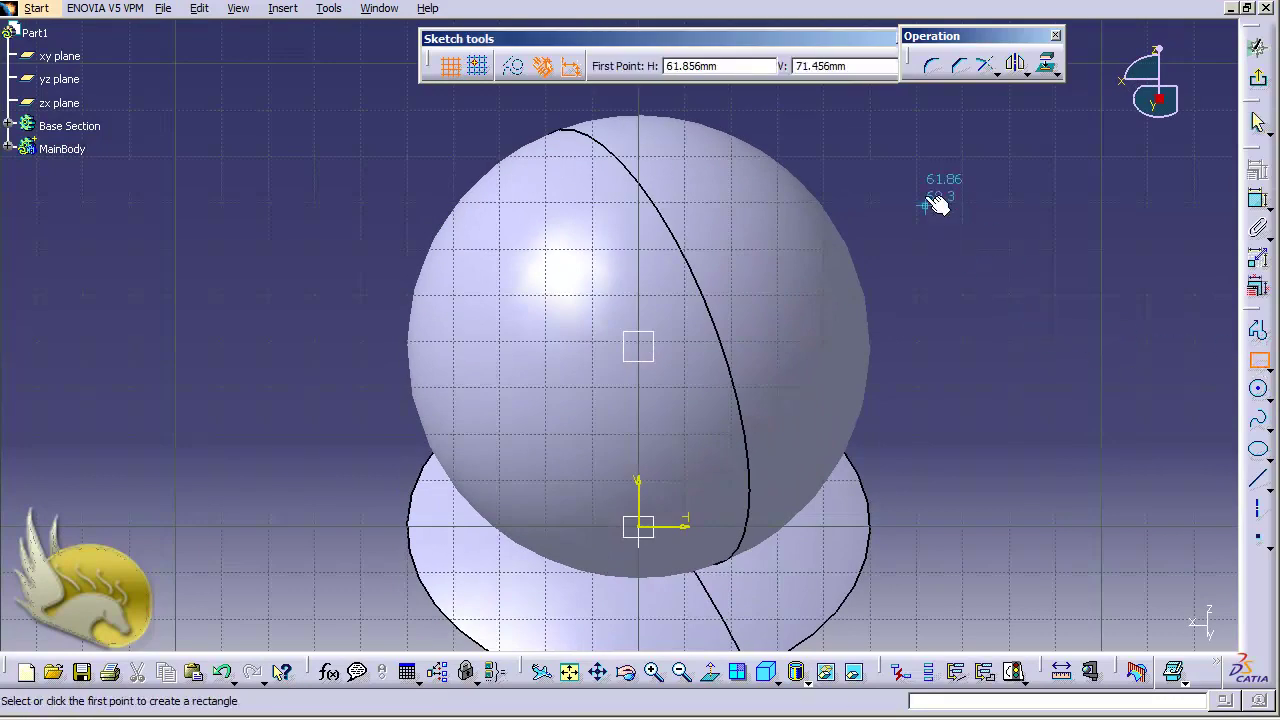
click(478, 66)
click(916, 110)
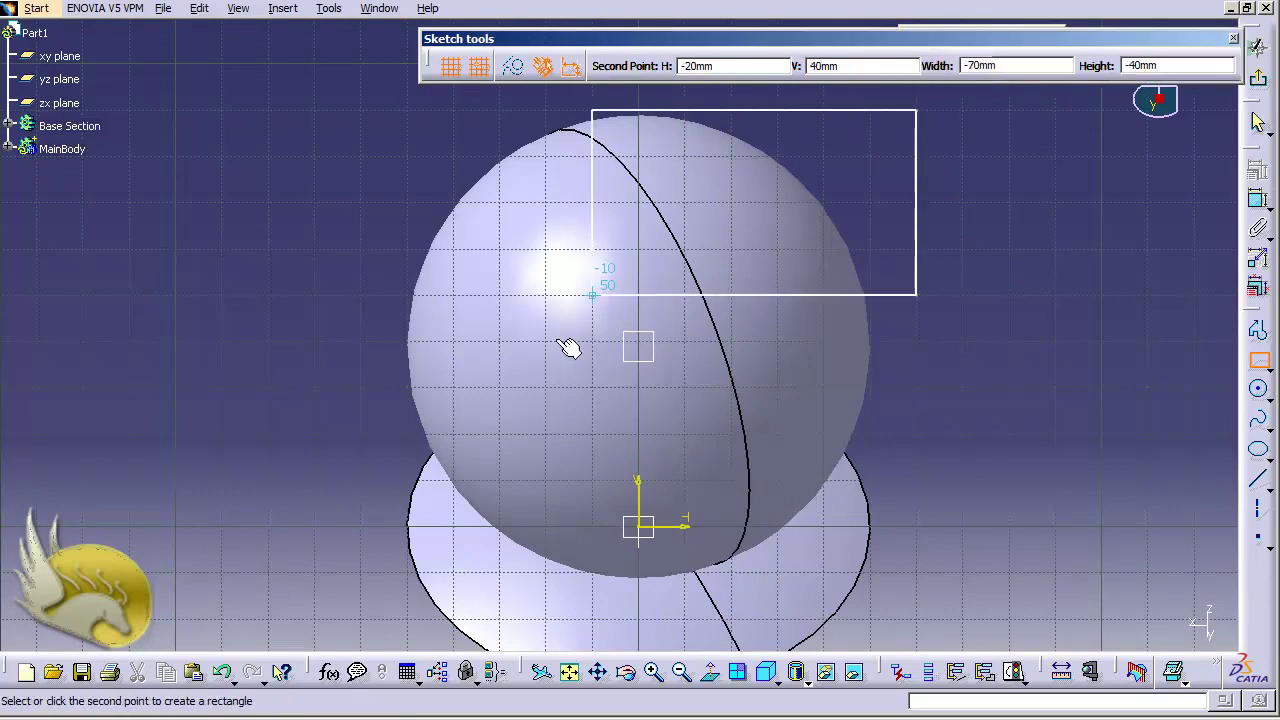
click(296, 608)
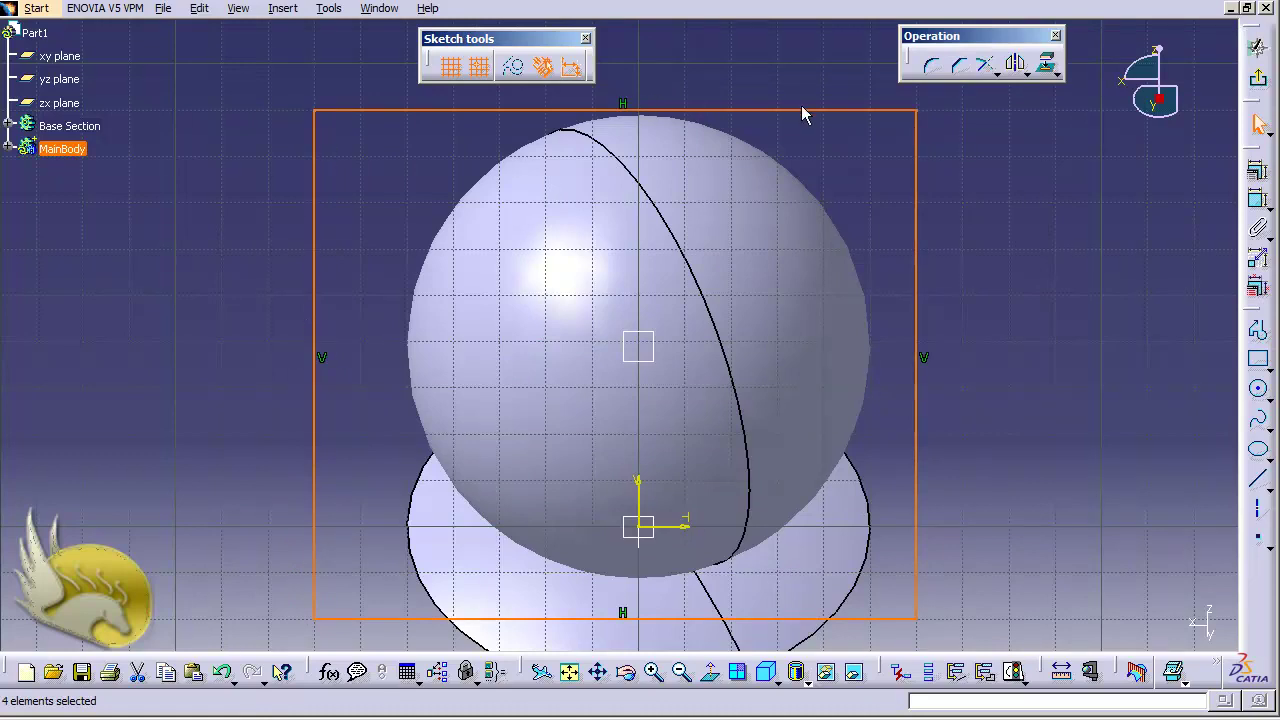
click(1258, 80)
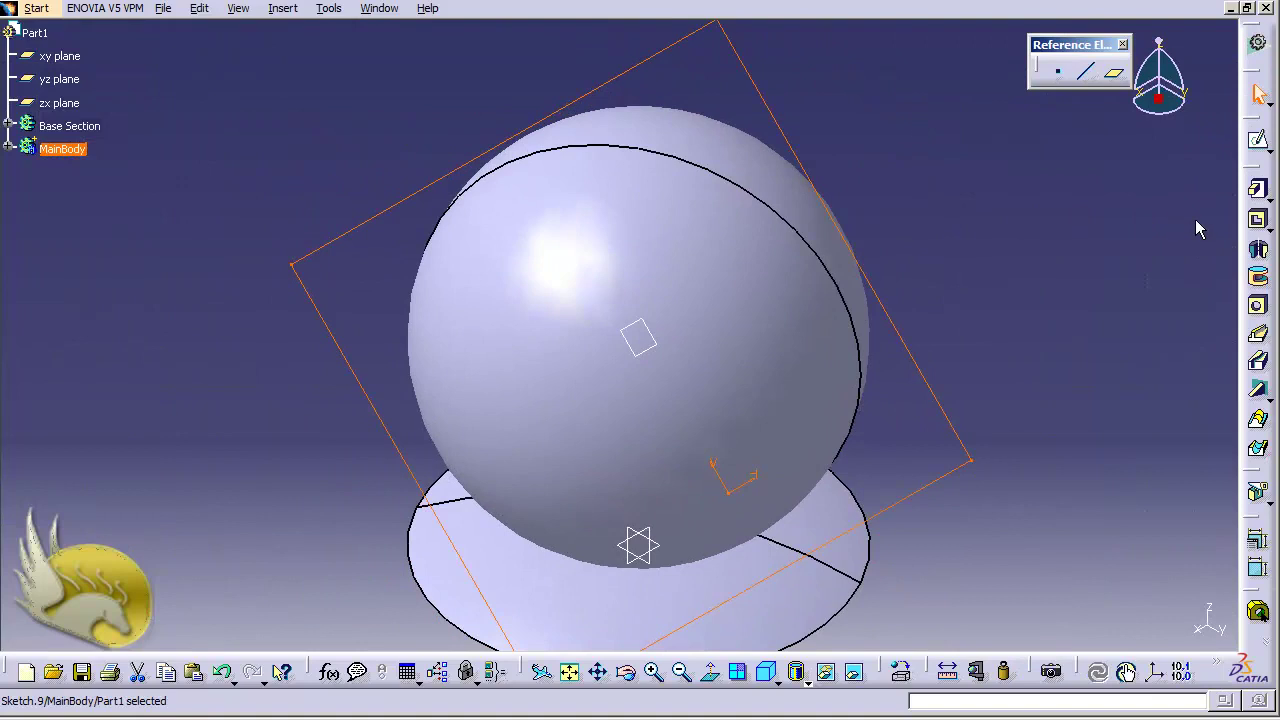
Cut off the upper half of the sphere with a 100 mm deep Pocket of the rectangle, reversing its direction.
click(1258, 219)
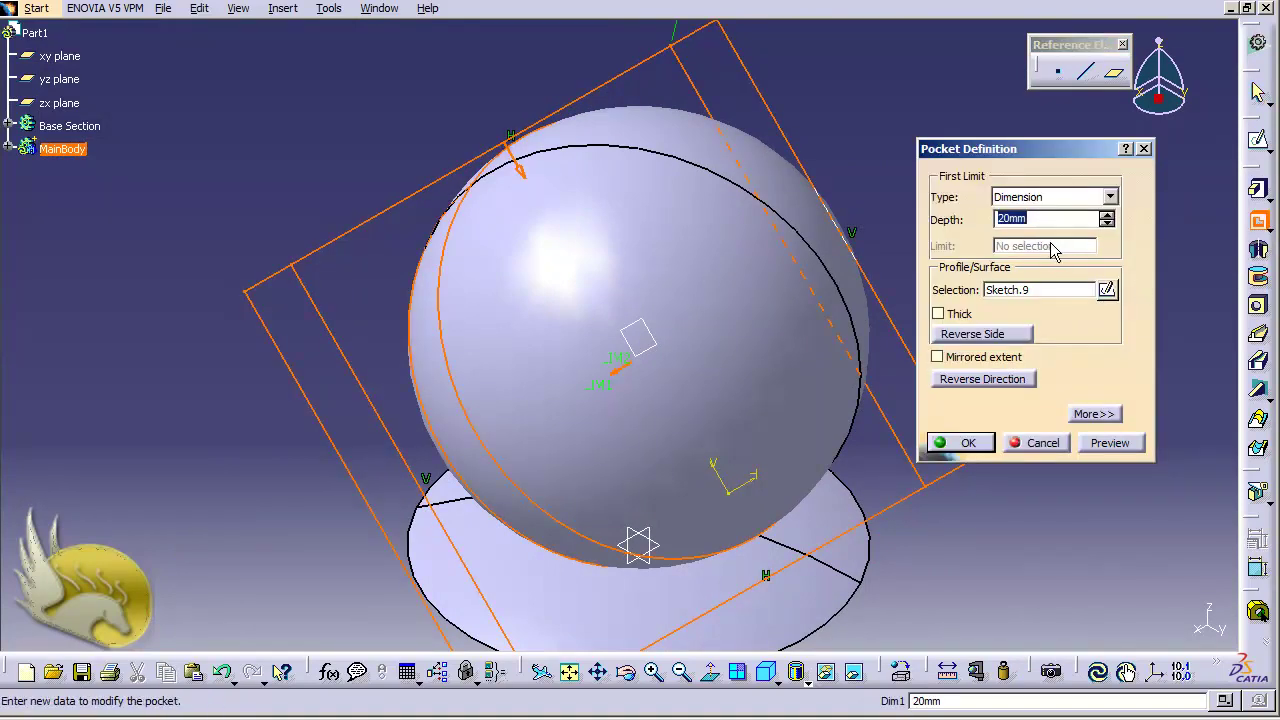
text(100)
click(1110, 443)
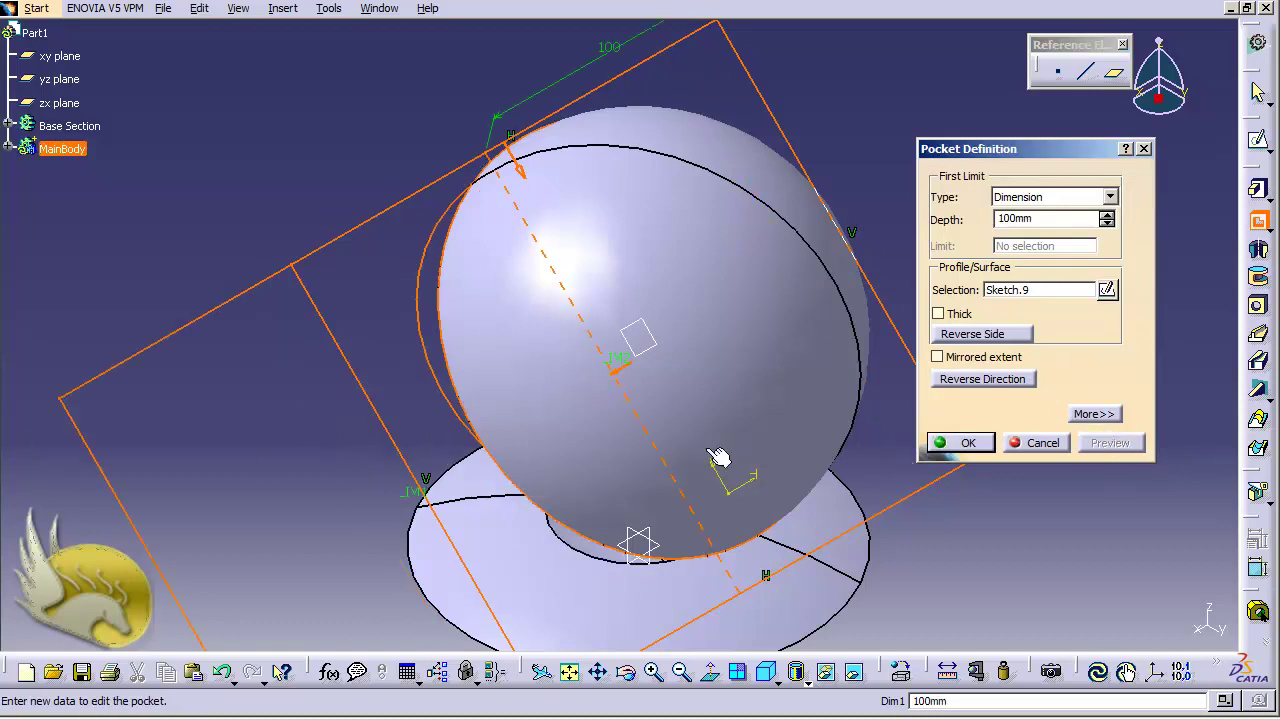
click(947, 386)
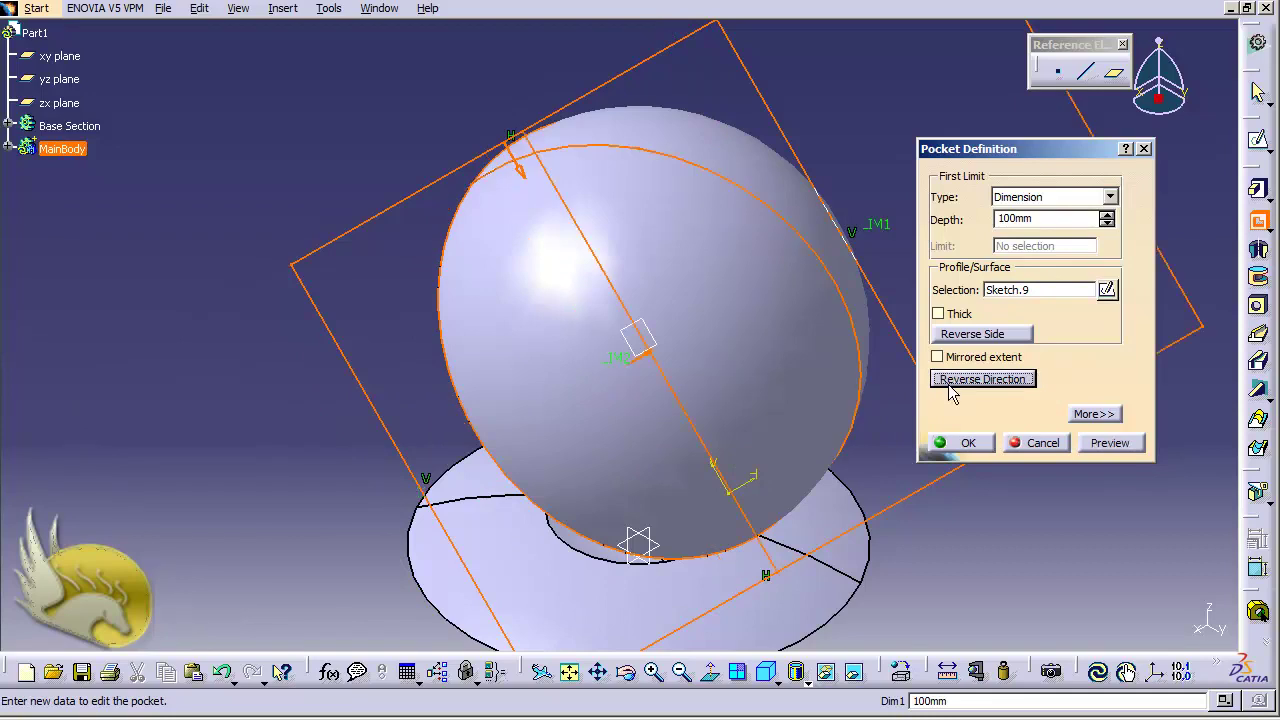
click(957, 443)
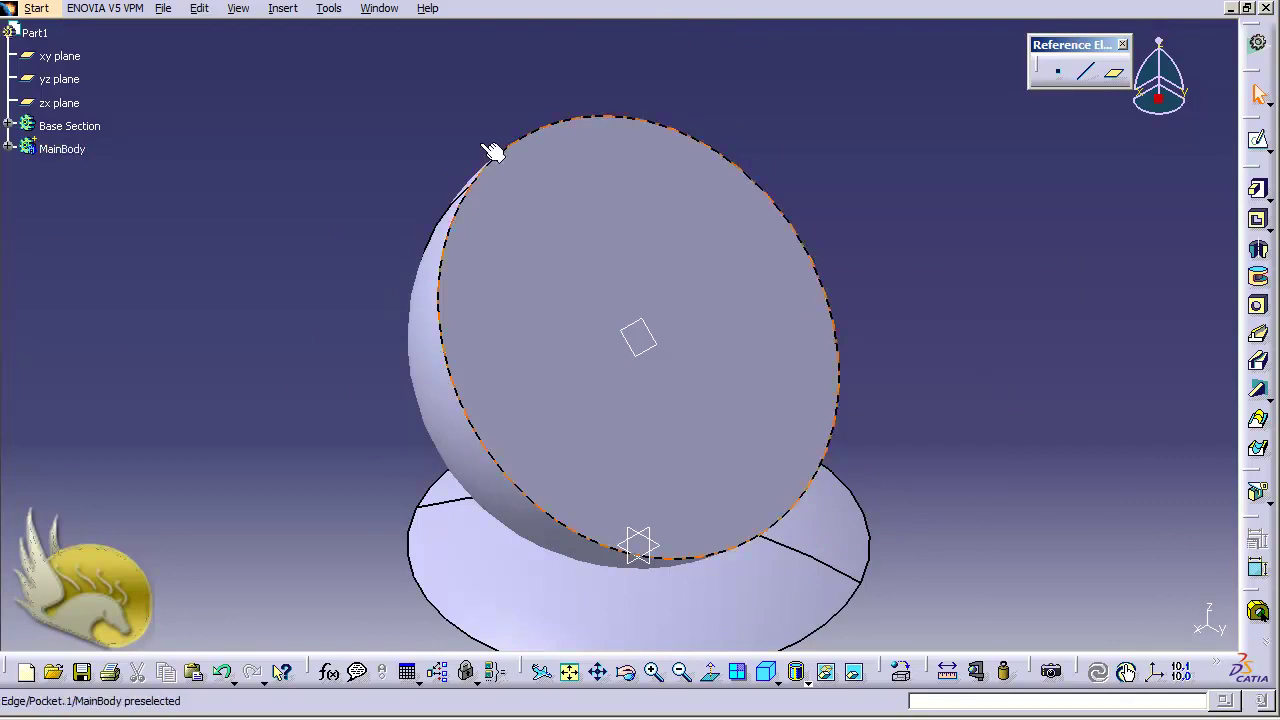
Hollow out the cut sphere with a Shell of 3 mm inside thickness, removing its flat circular face.
click(294, 12)
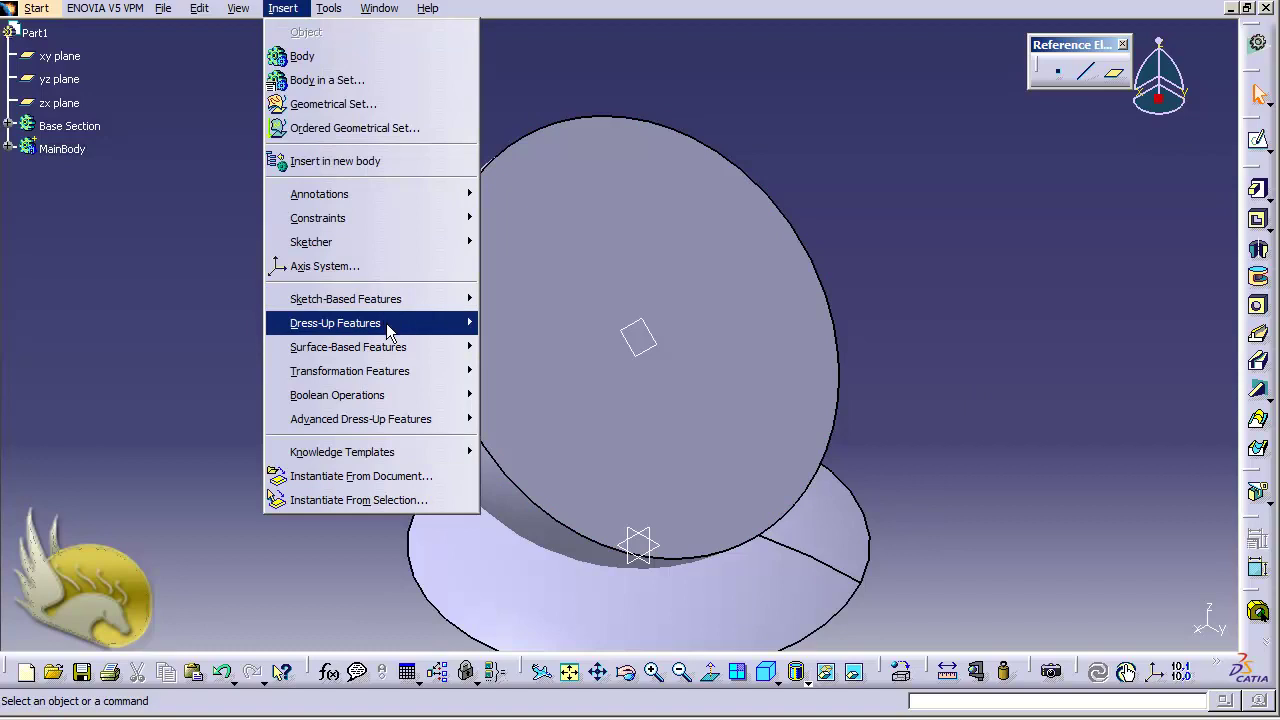
mouse_move(423, 323)
click(540, 538)
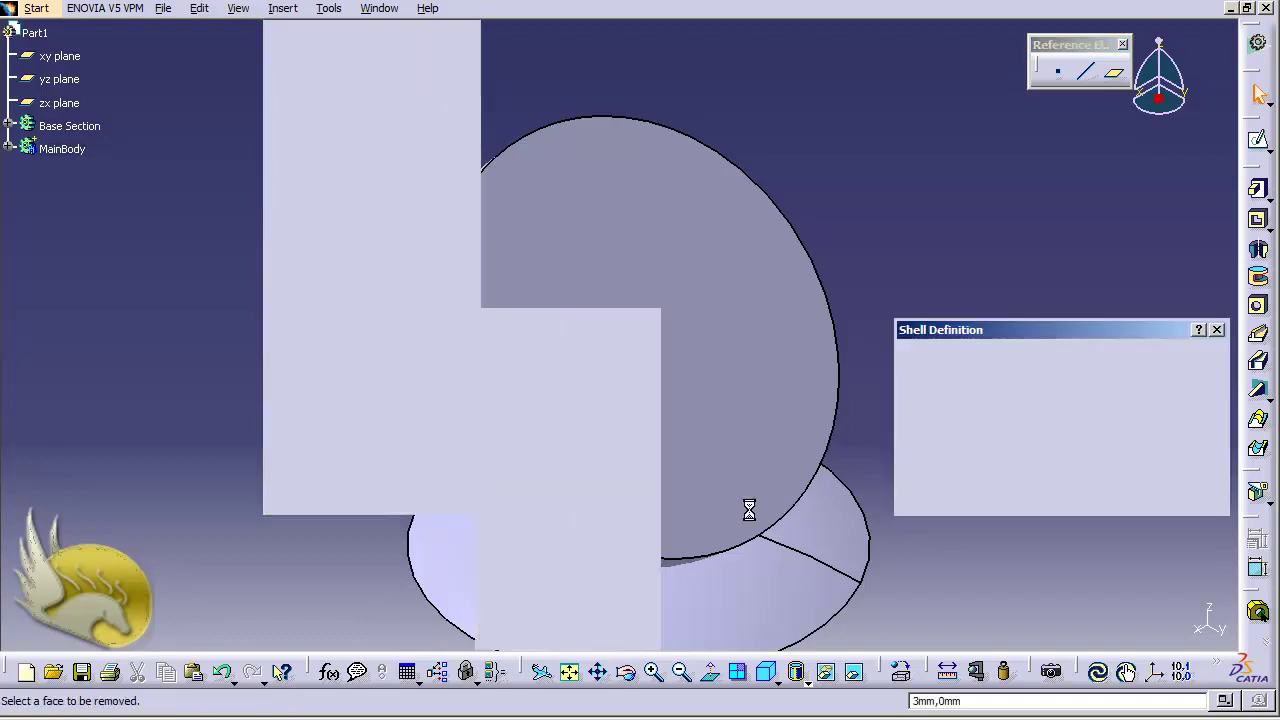
click(753, 320)
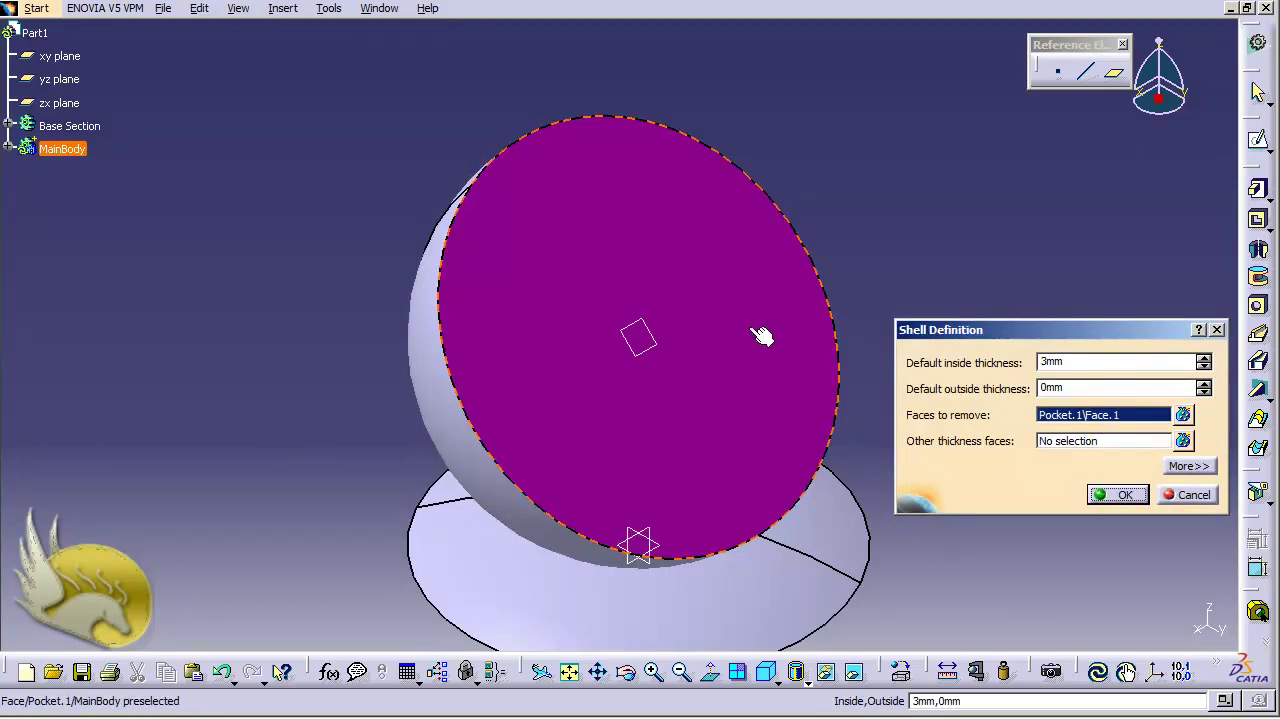
click(1095, 361)
double_click(1060, 361)
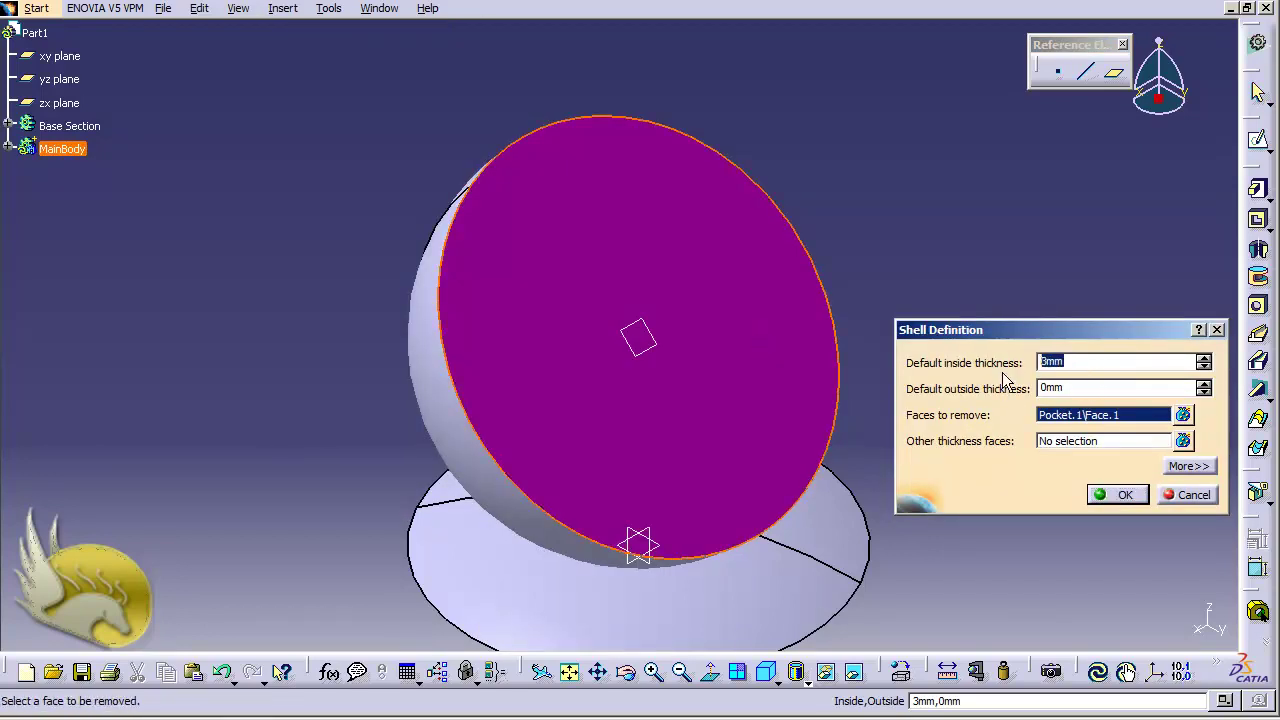
text(2)
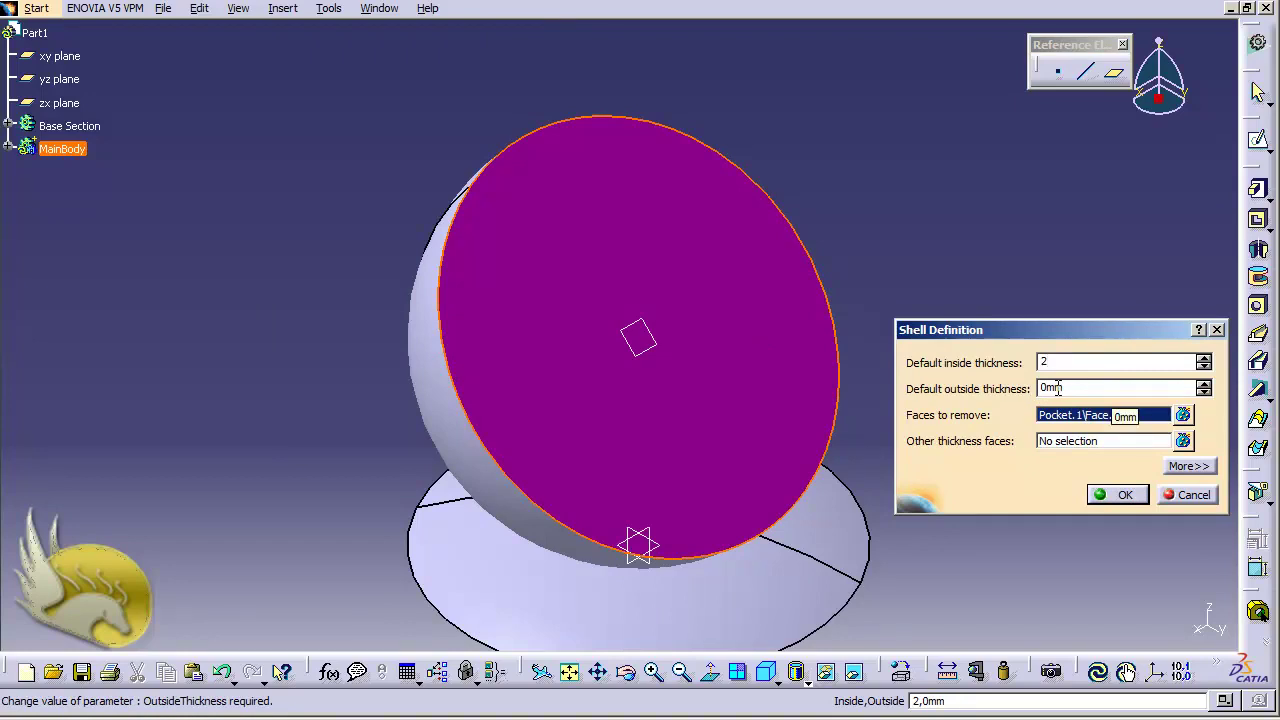
key(BackSpace)
text(2)
click(1117, 494)
click(1008, 410)
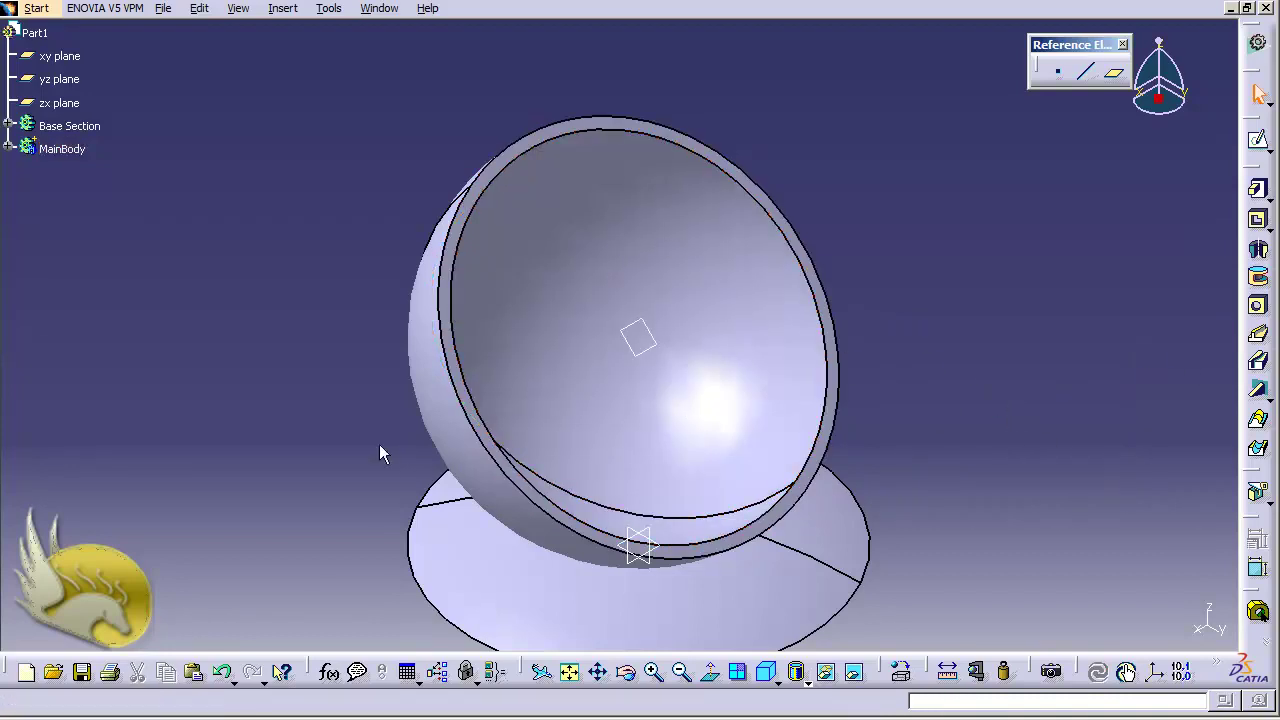
Sketch on the 45-degree plane by projecting the outer circular edge of the shell's rim, and exit the sketch.
key(alt+Tab)
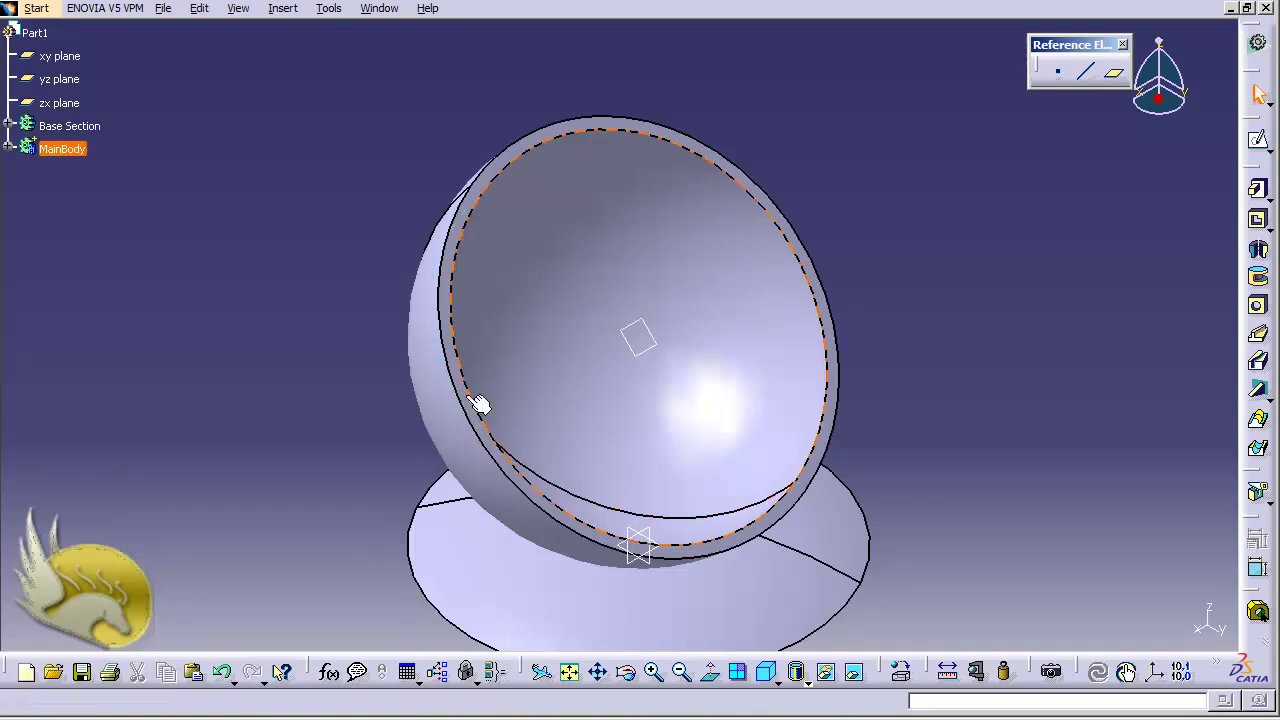
click(662, 355)
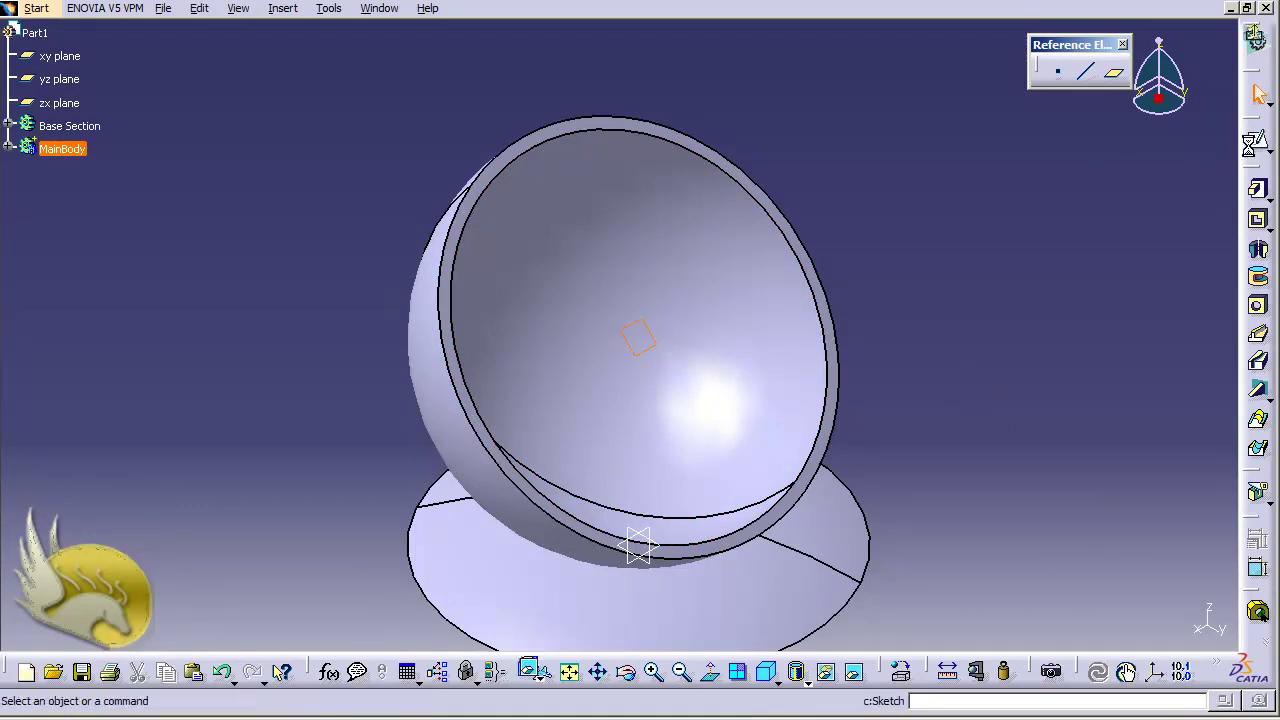
click(1257, 140)
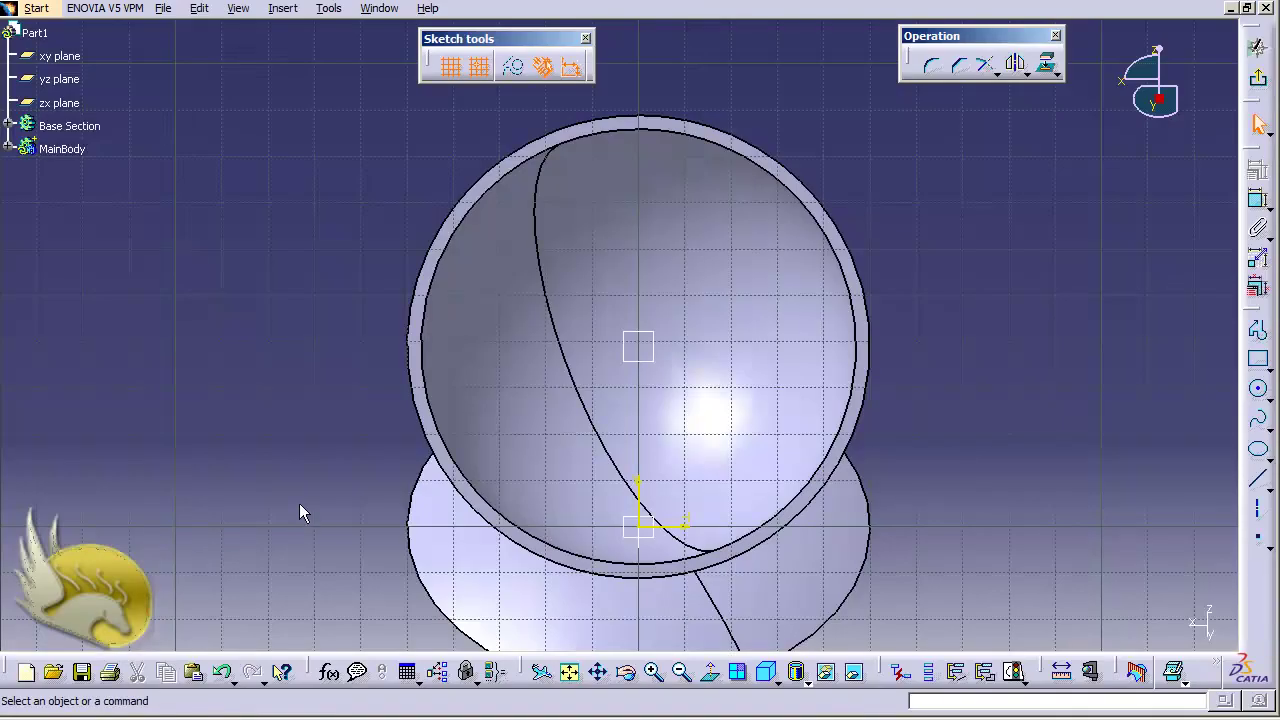
click(879, 353)
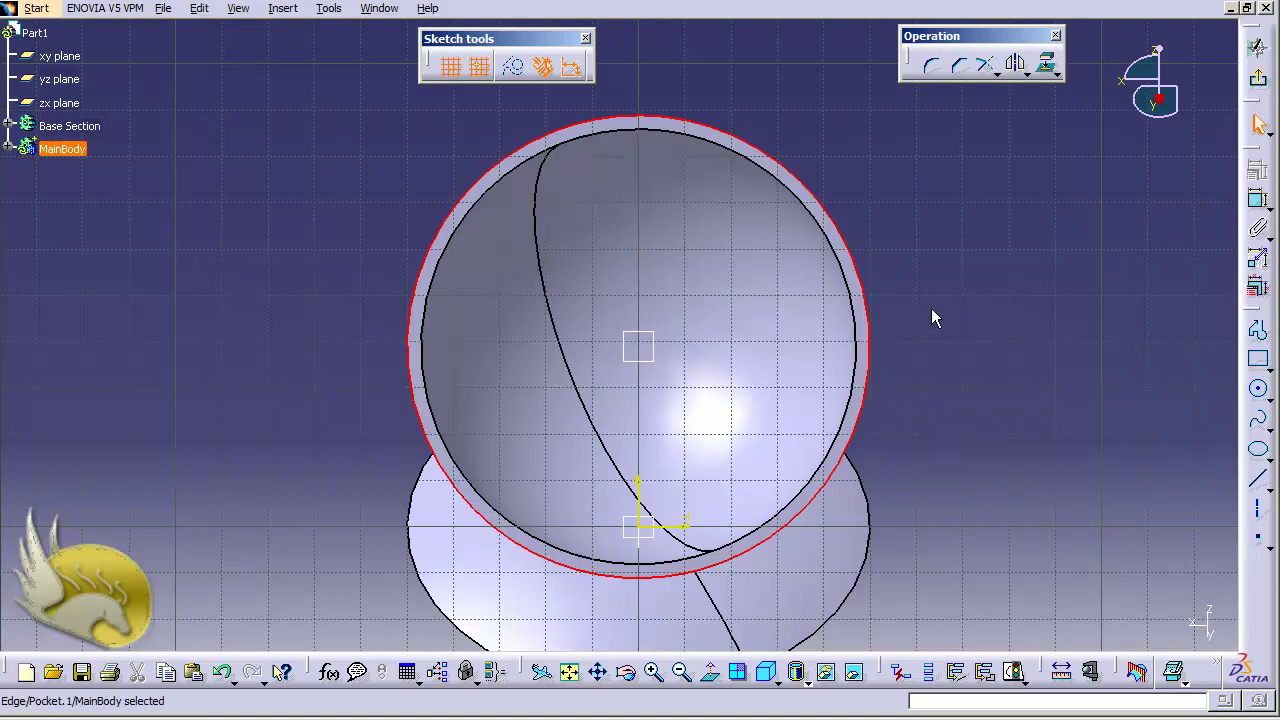
click(1046, 64)
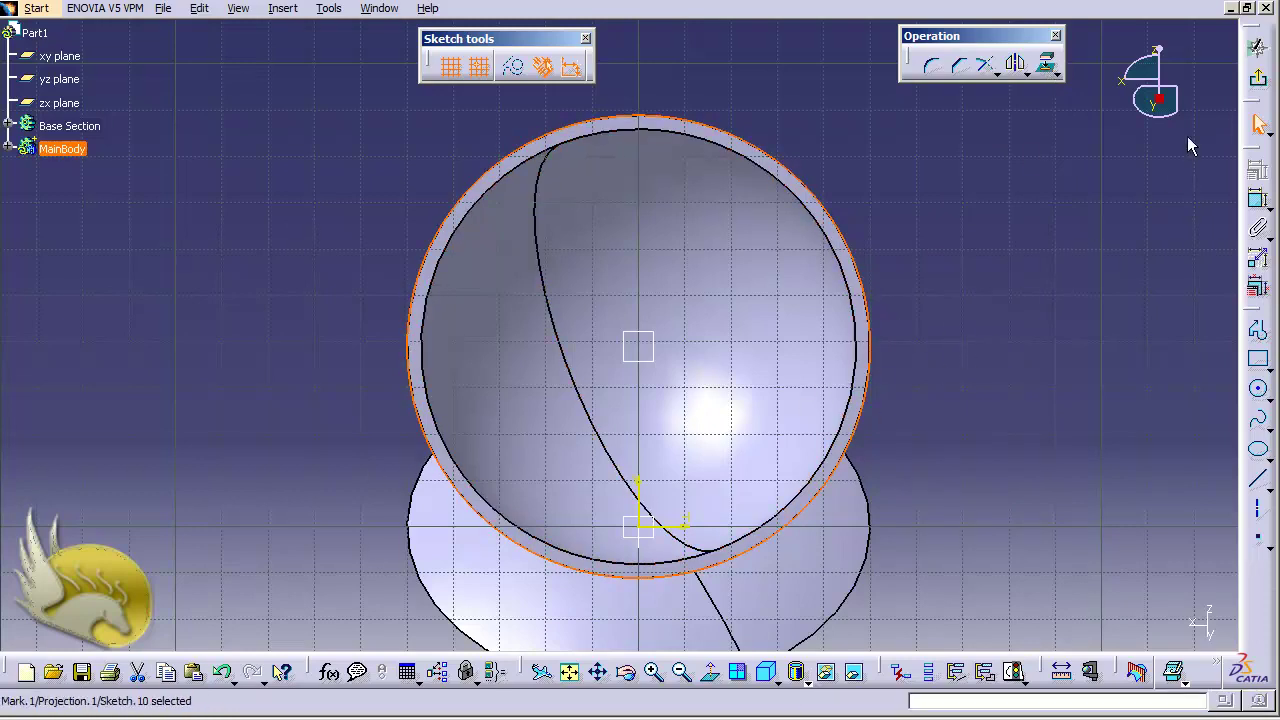
click(1258, 47)
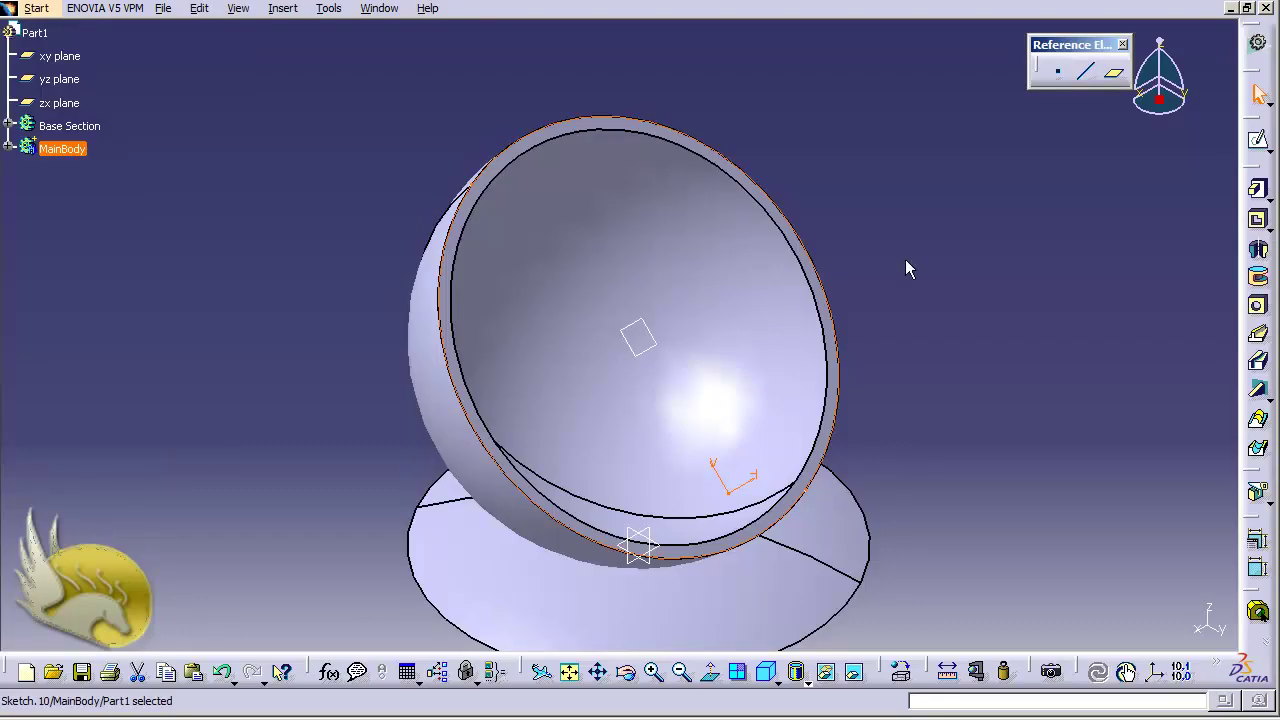
Extend the rim with a 10 mm long thick Pad of the projected circle, with Thickness1 set to 3 mm.
click(1259, 189)
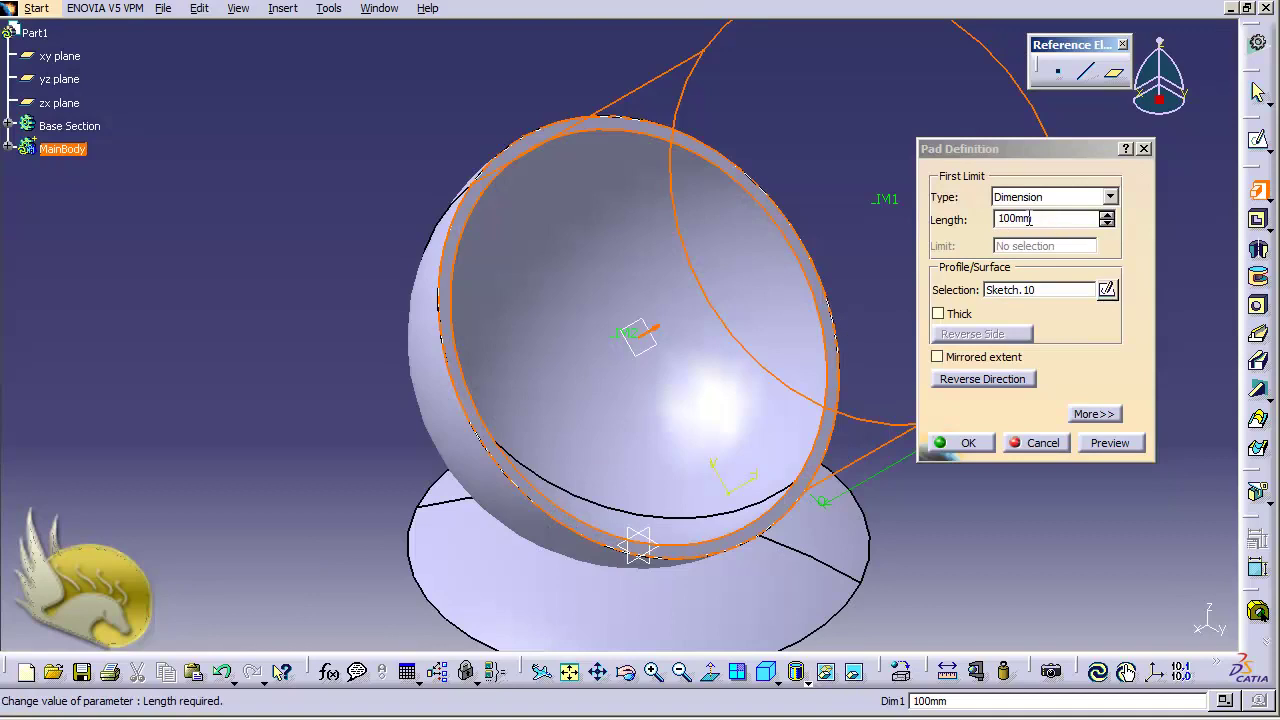
drag(1040, 218, 976, 220)
text(10)
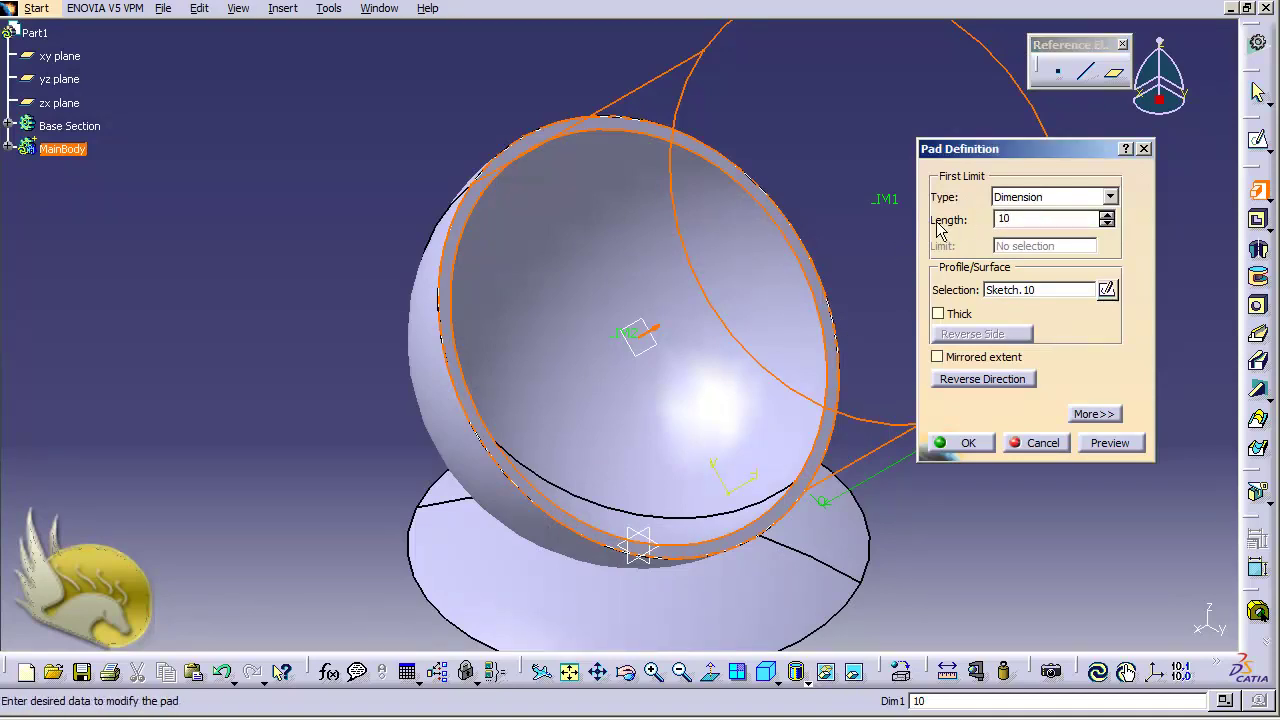
drag(975, 155, 1066, 174)
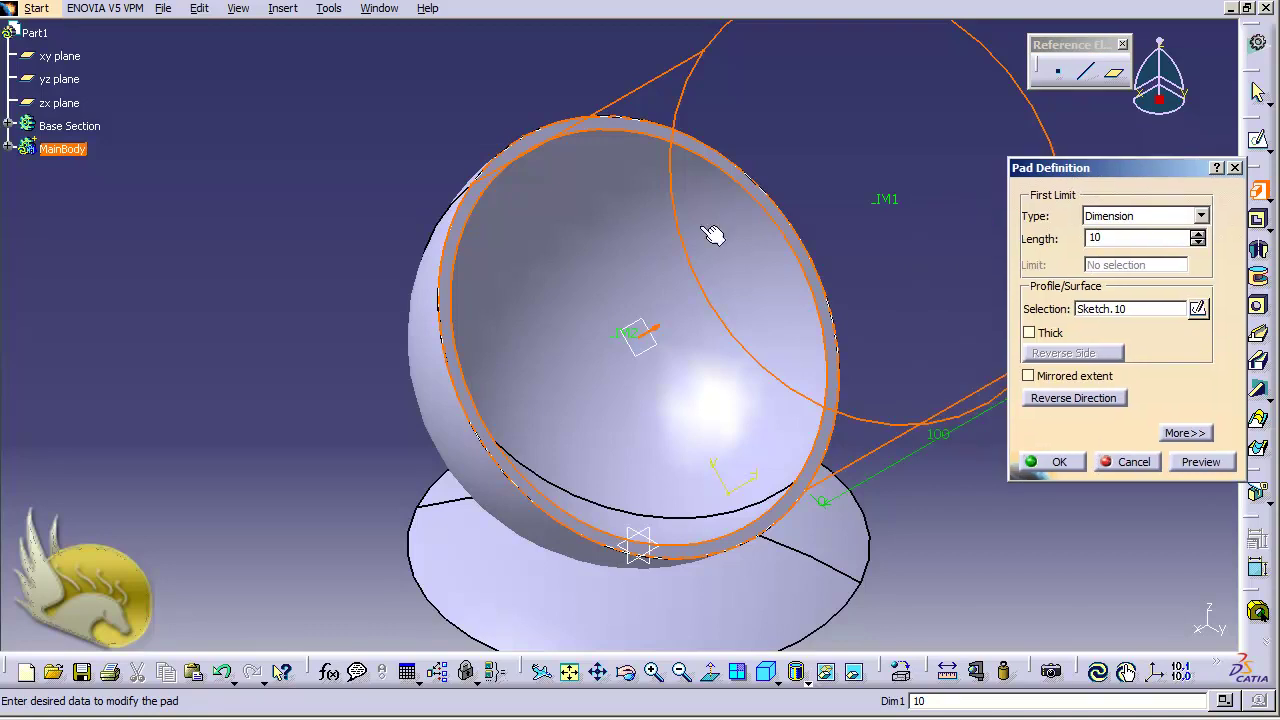
click(1029, 333)
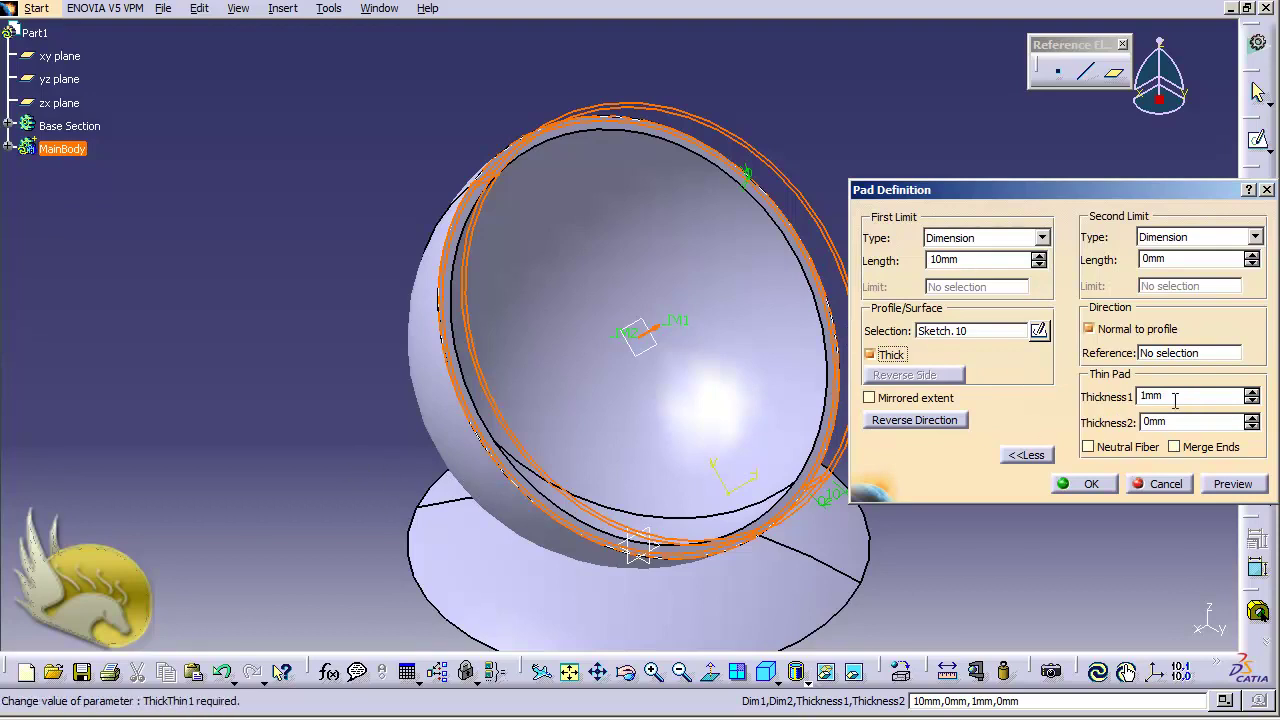
double_click(1140, 396)
text(3)
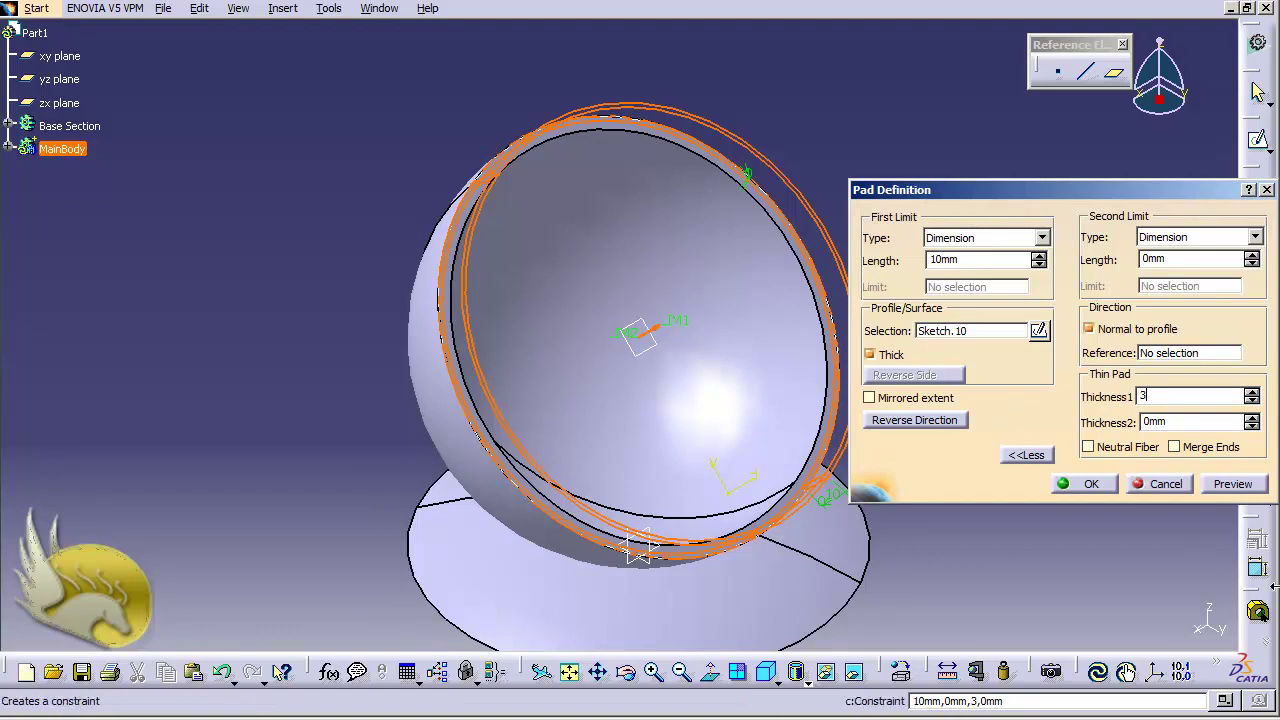
click(1230, 484)
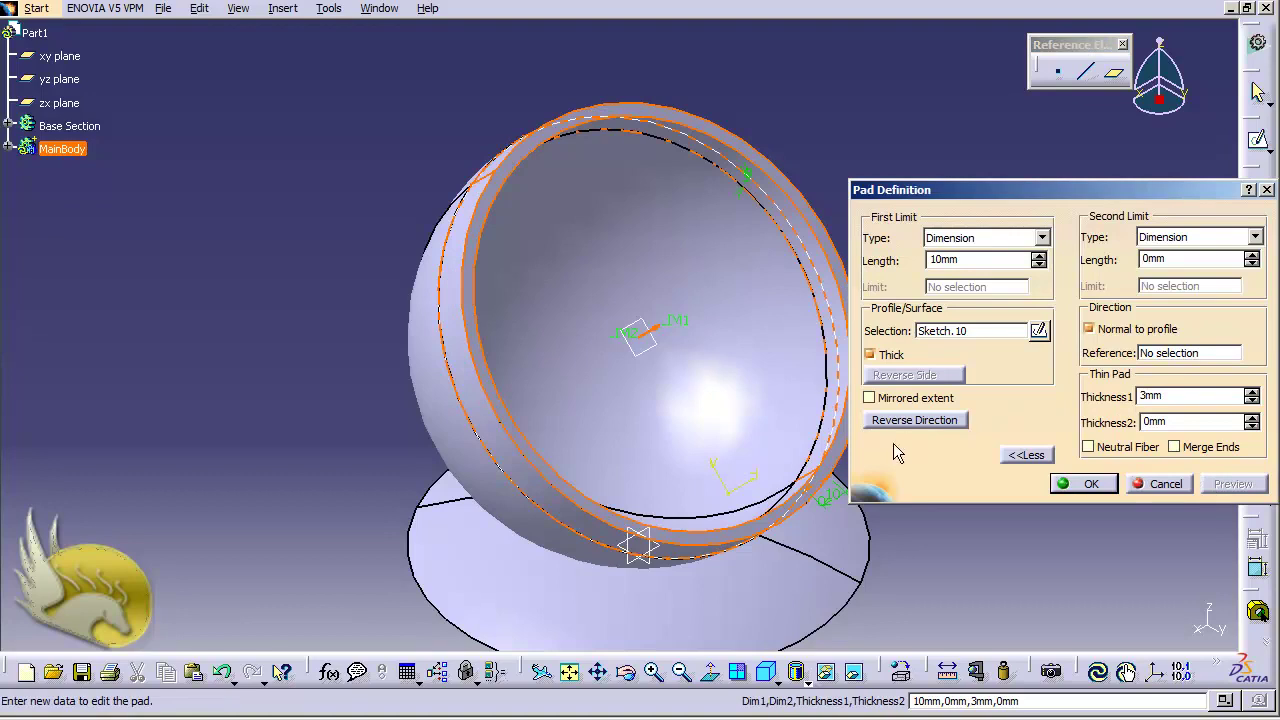
click(1072, 486)
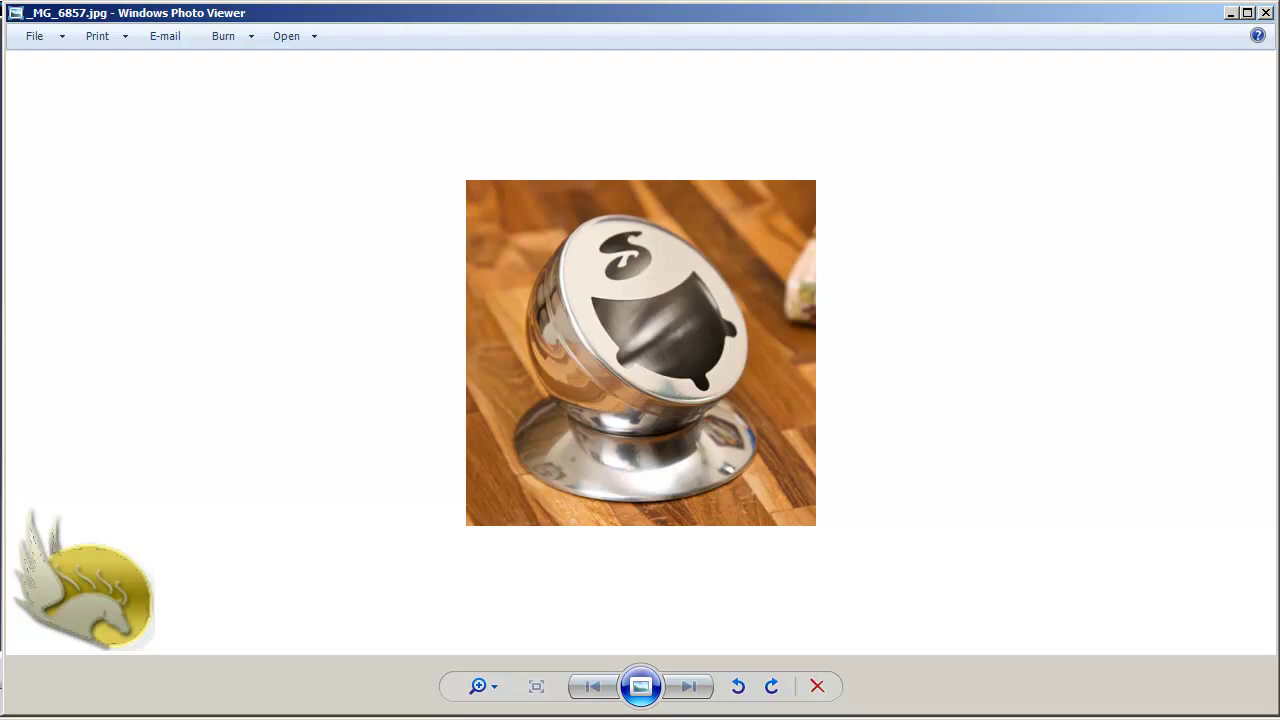
Sketch a vertical grid-snapped line through the sphere's centre on the 45-degree plane Plane.2, and exit the sketch.
key(alt+Tab)
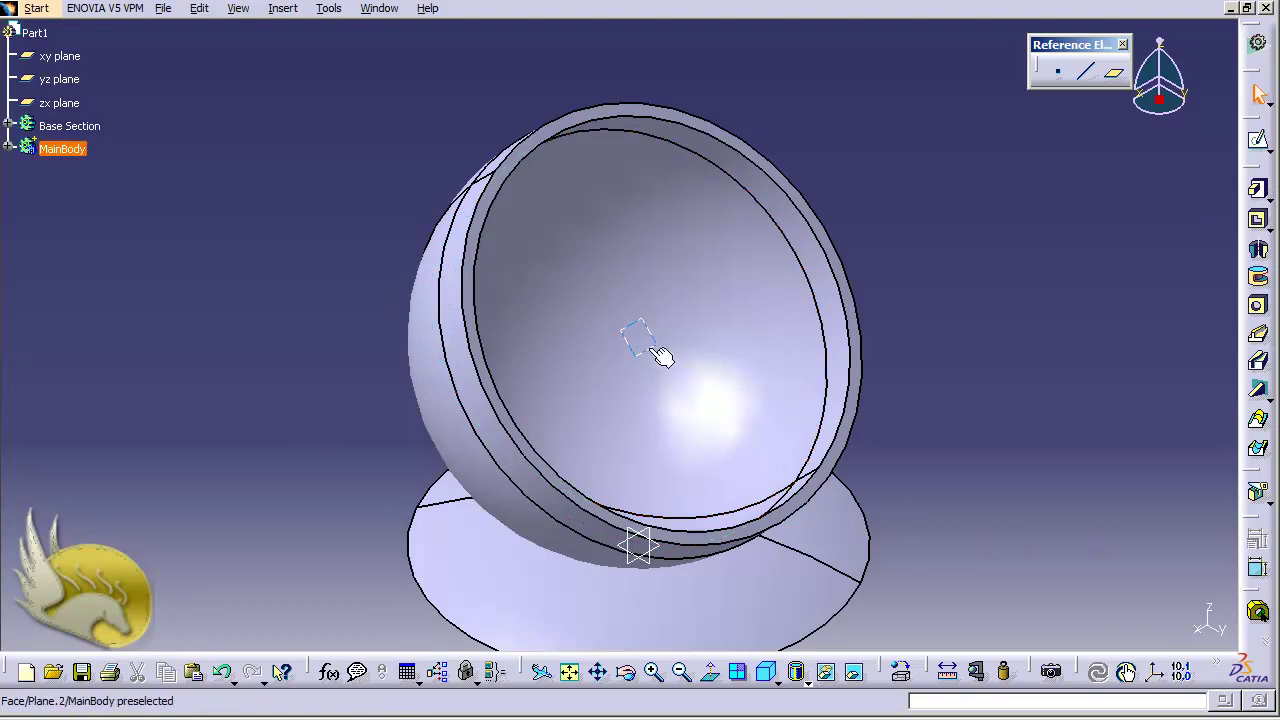
click(741, 423)
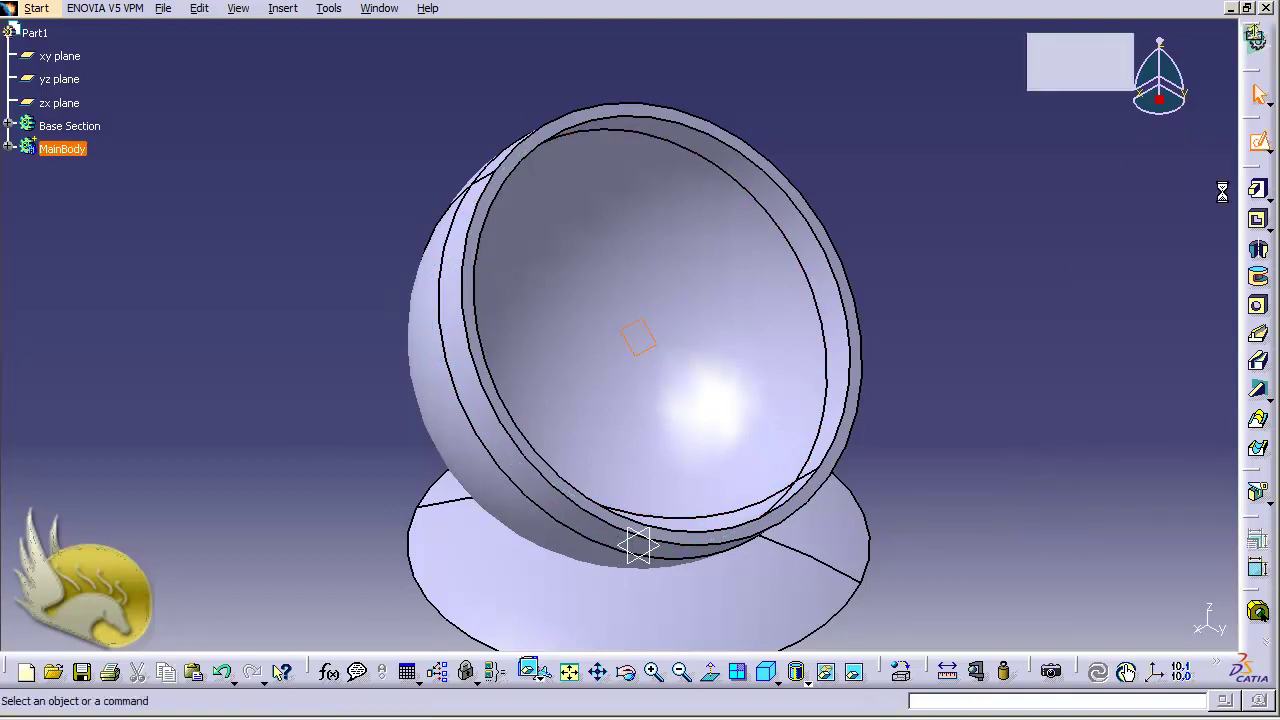
click(1257, 140)
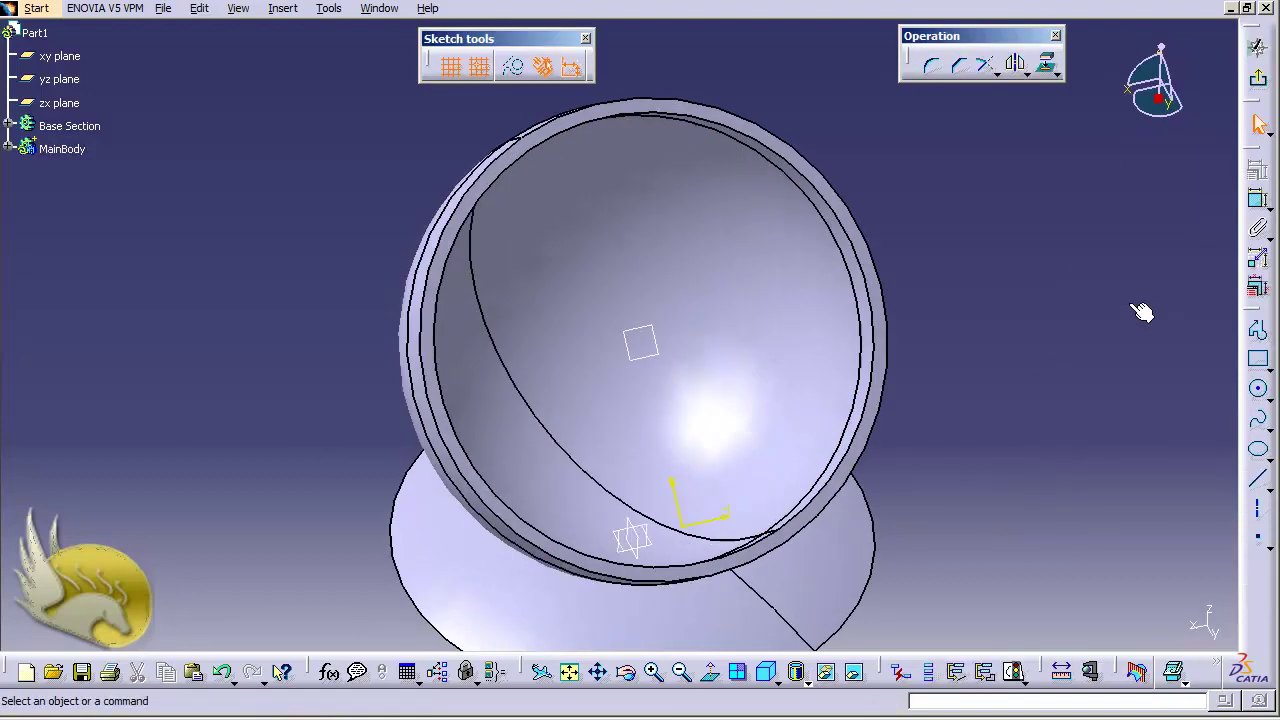
click(1258, 479)
click(640, 206)
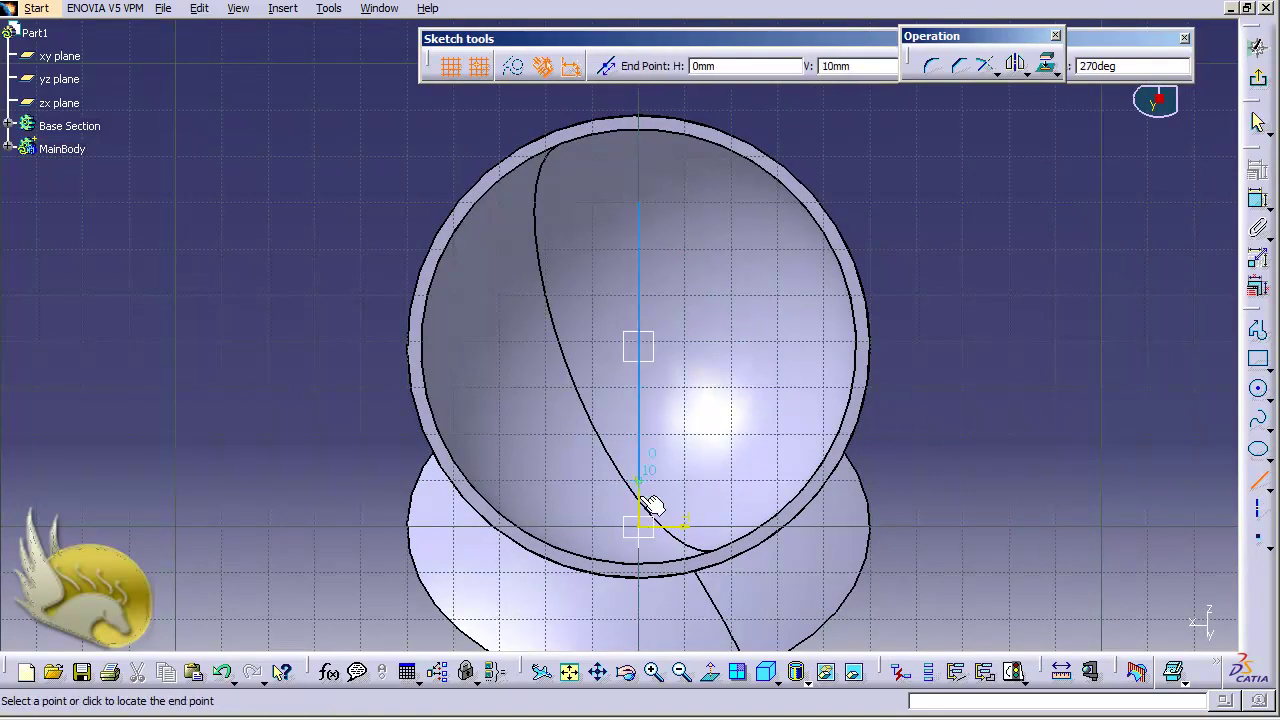
click(645, 618)
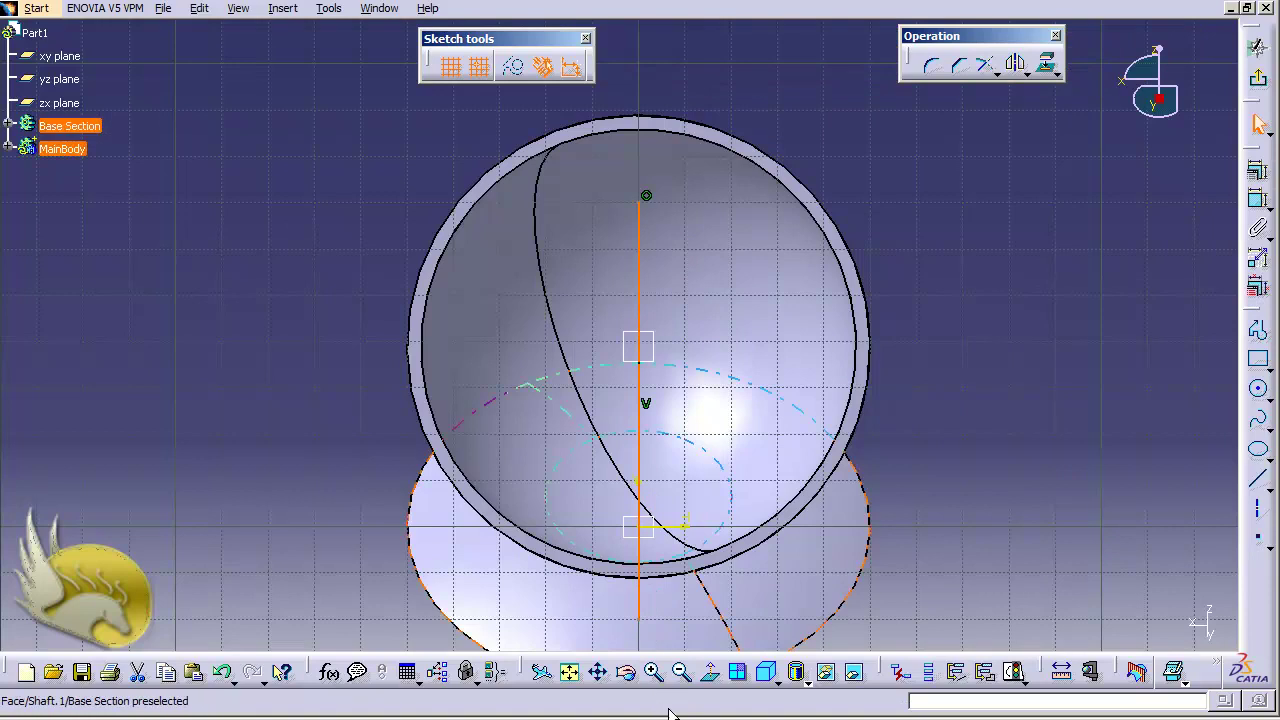
click(1257, 48)
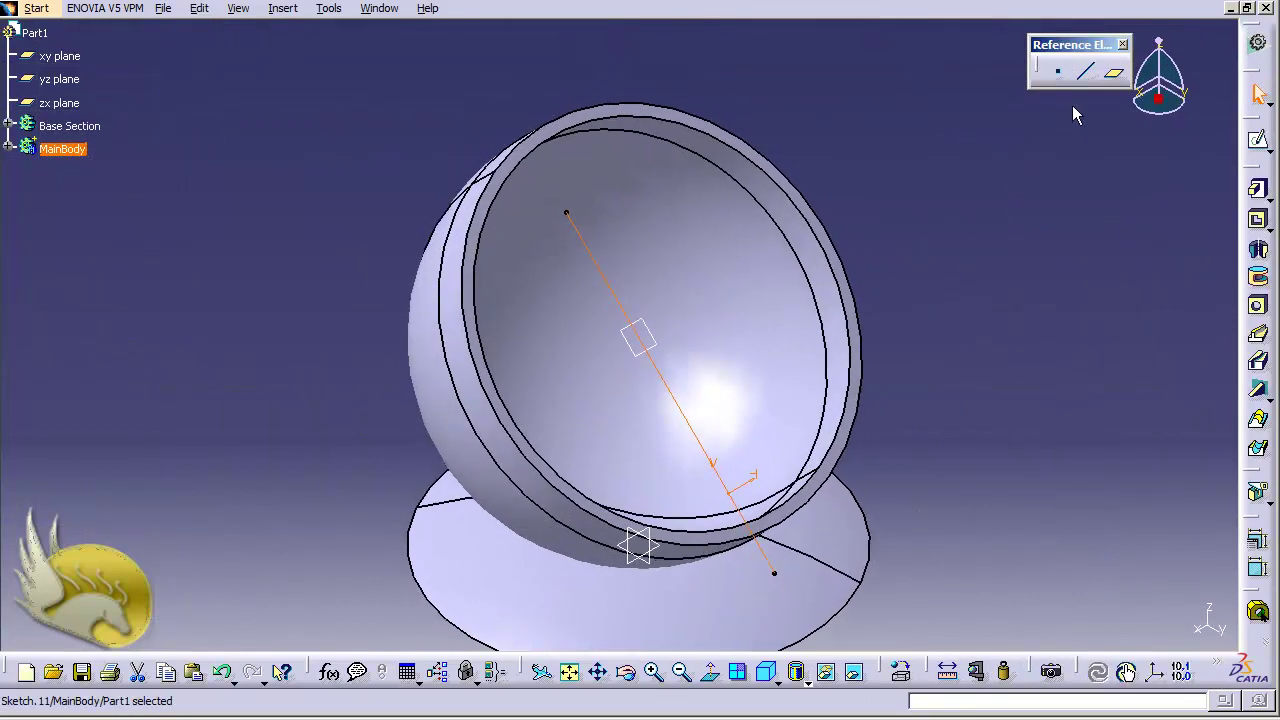
Create an Angle/Normal to plane reference plane at 90 degrees to Plane.2, using the Sketch.11 line as rotation axis.
click(1113, 72)
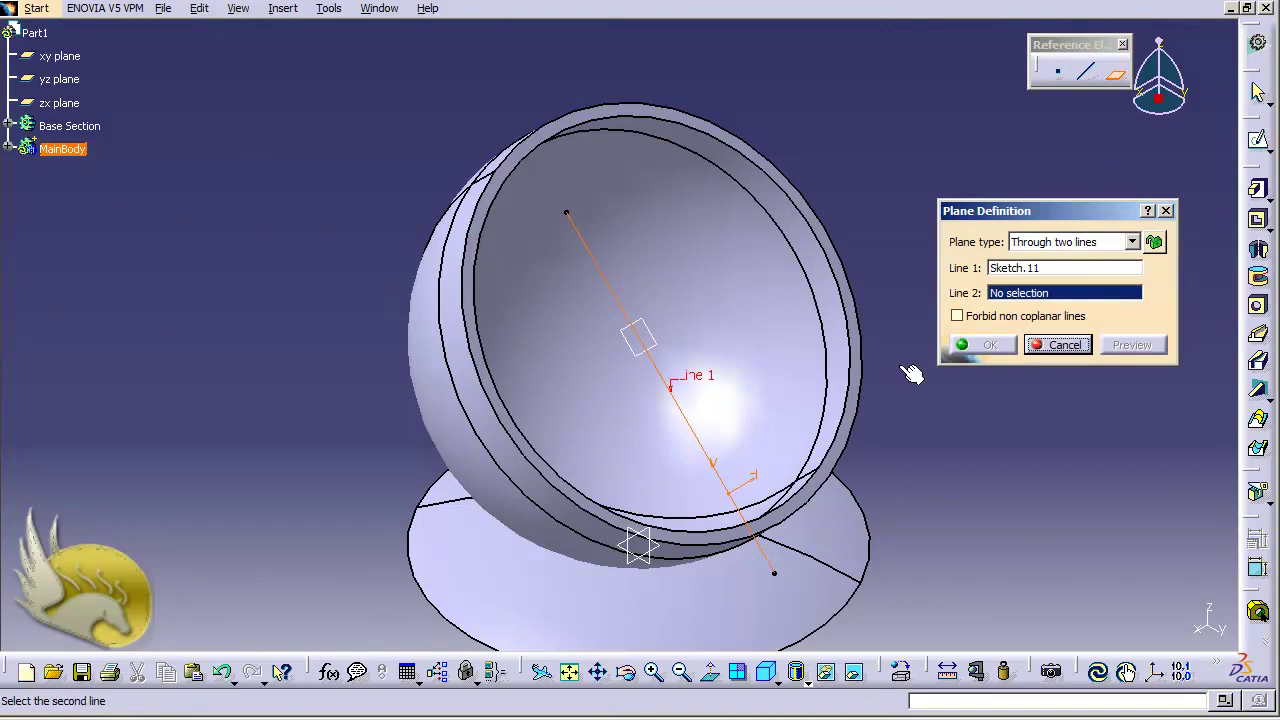
click(1133, 244)
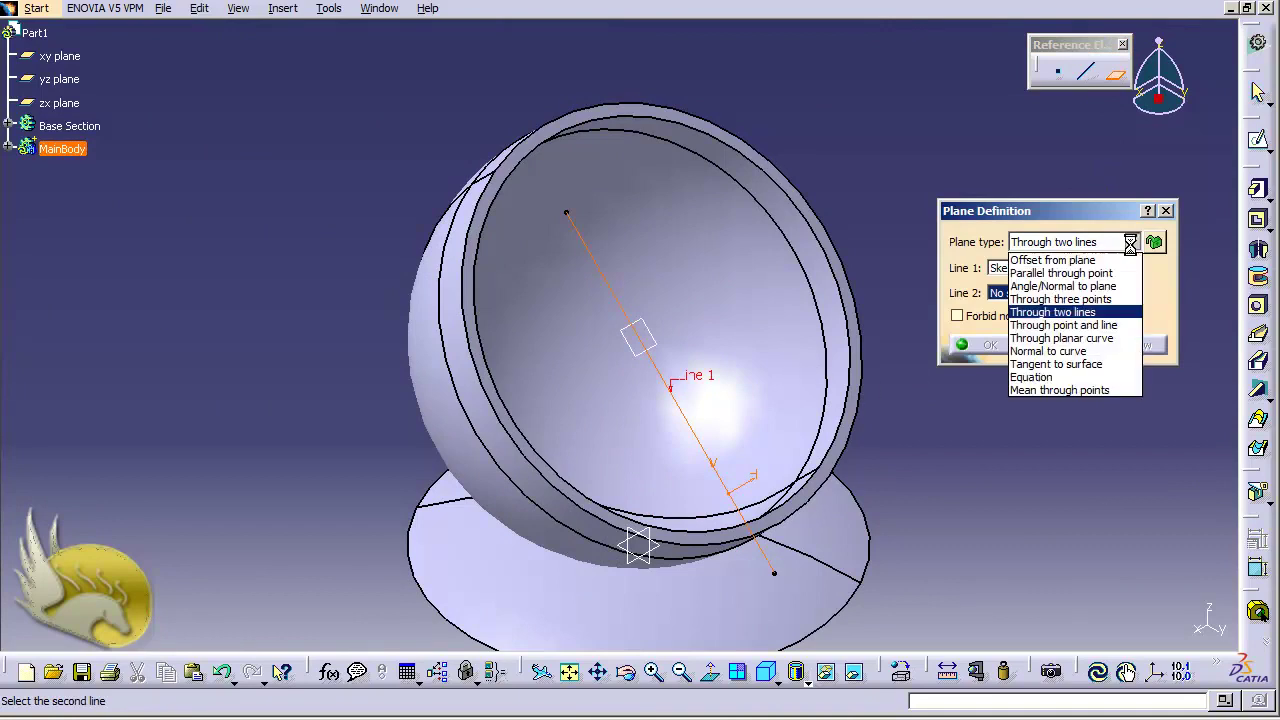
click(1112, 289)
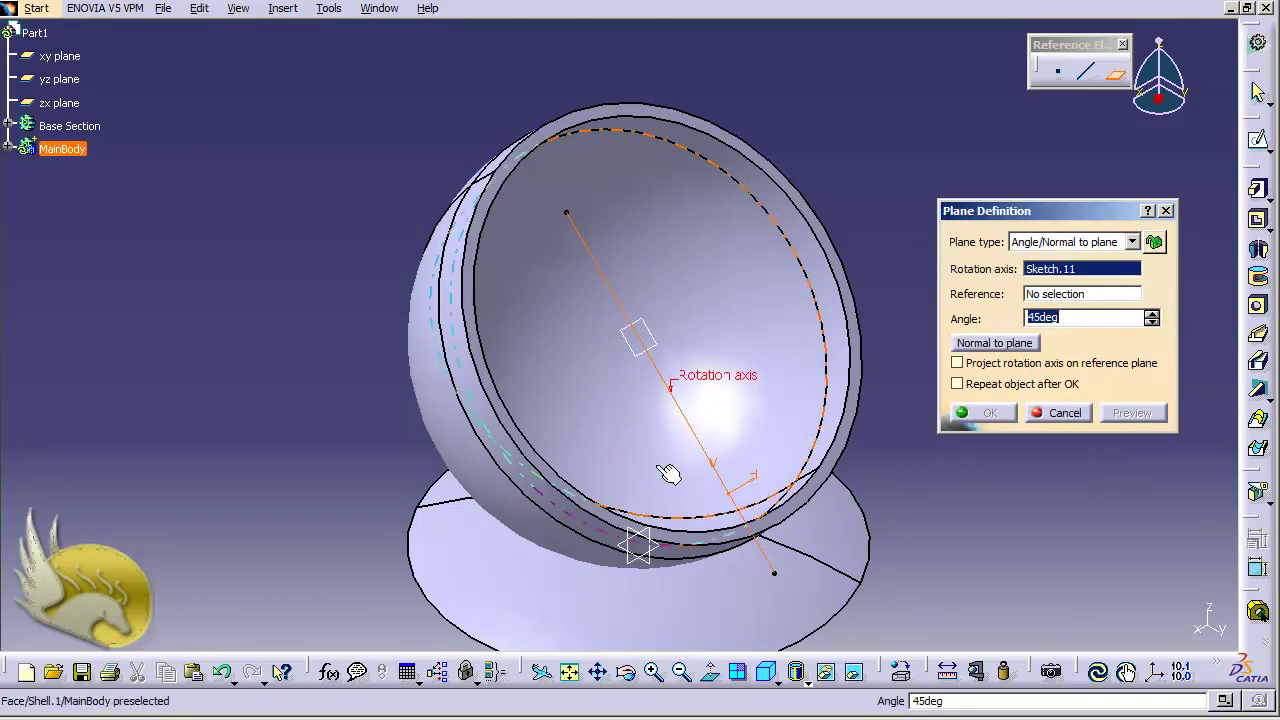
text(90)
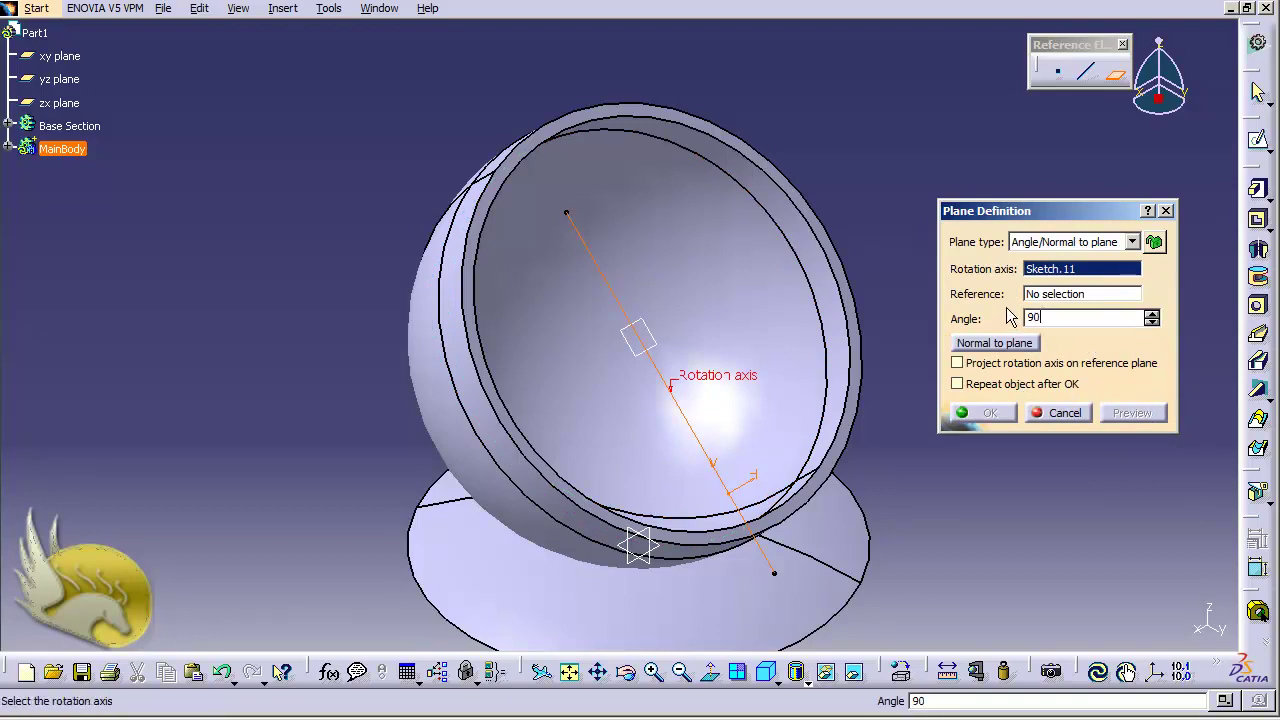
click(1050, 295)
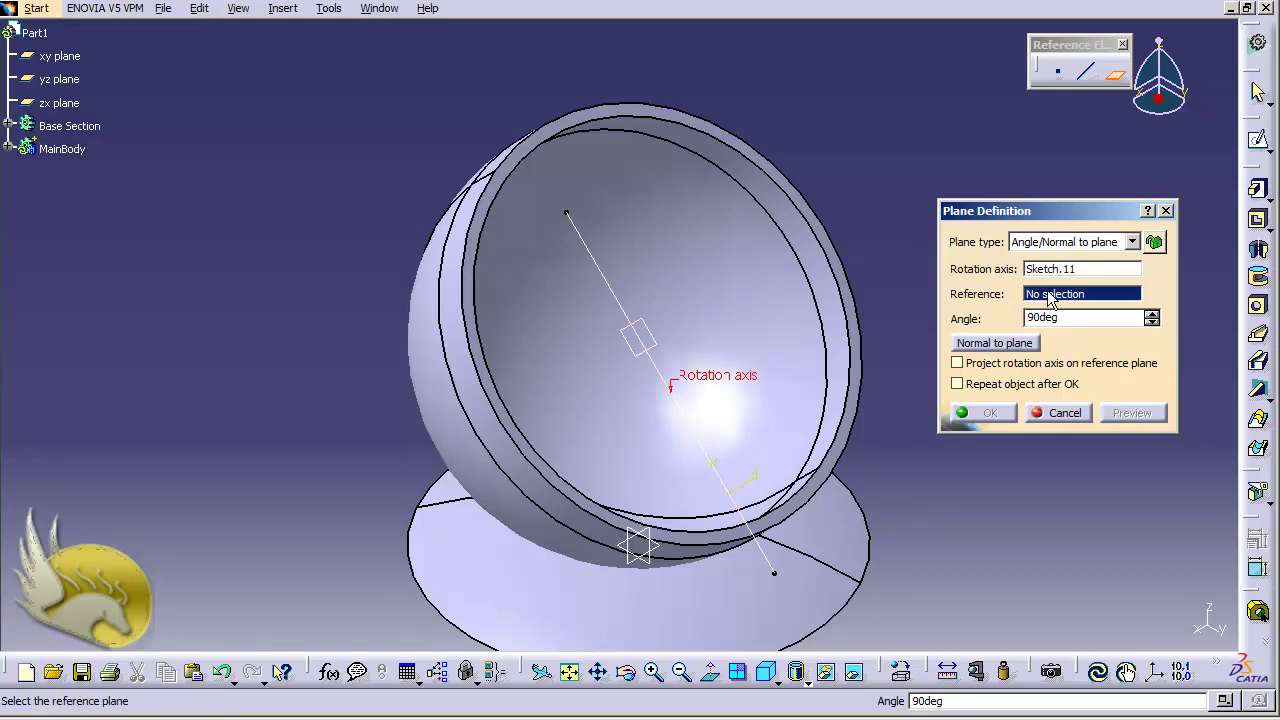
click(668, 350)
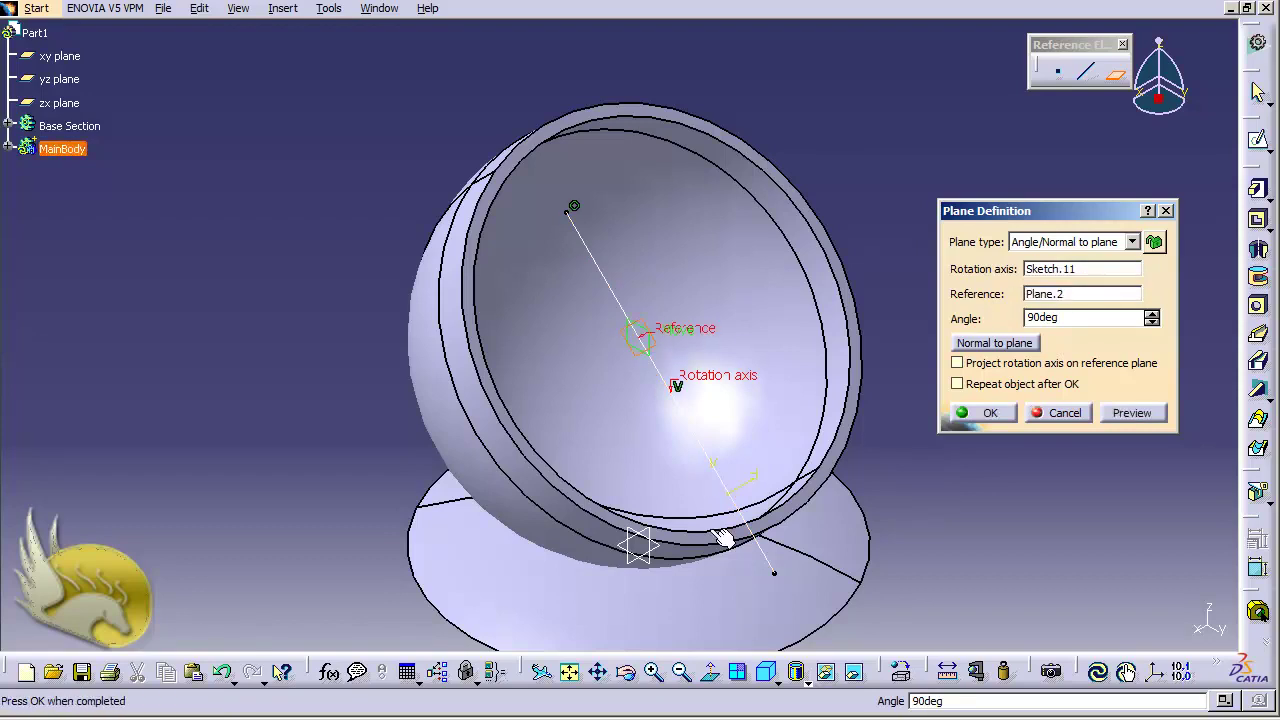
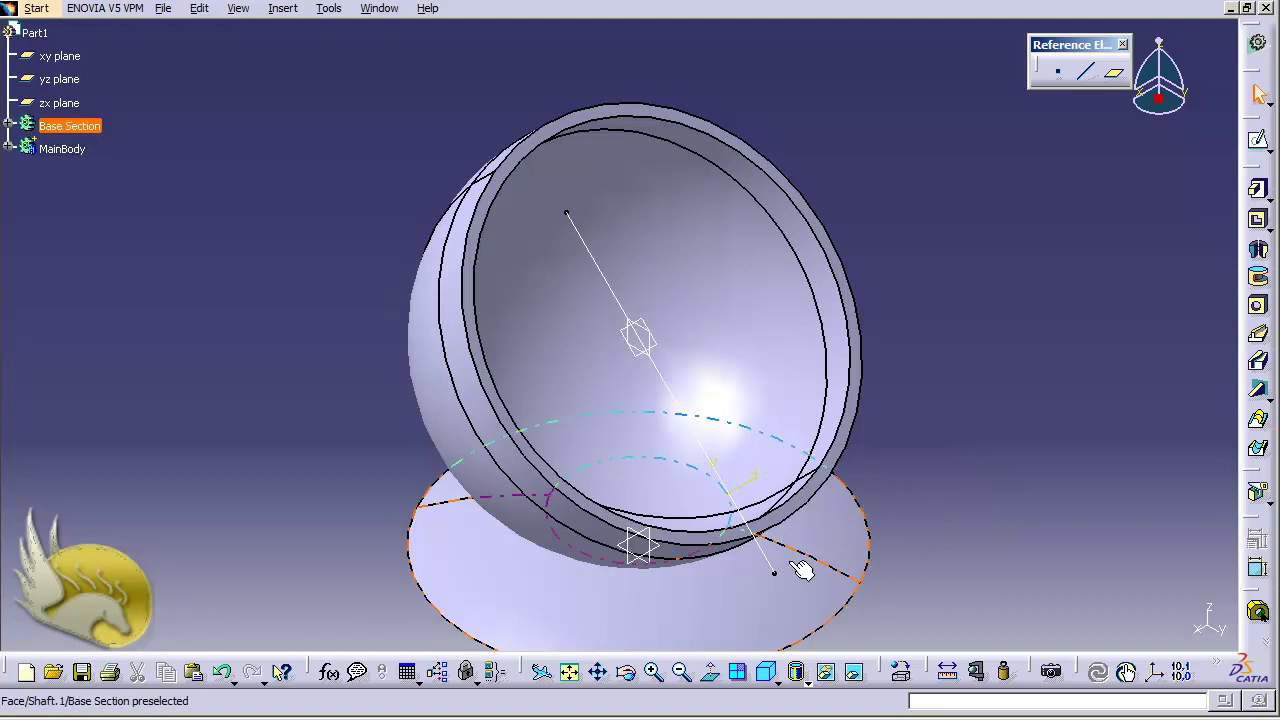
Hide the Sketch.11 line and the 45-degree plane Plane.2.
right_click(773, 562)
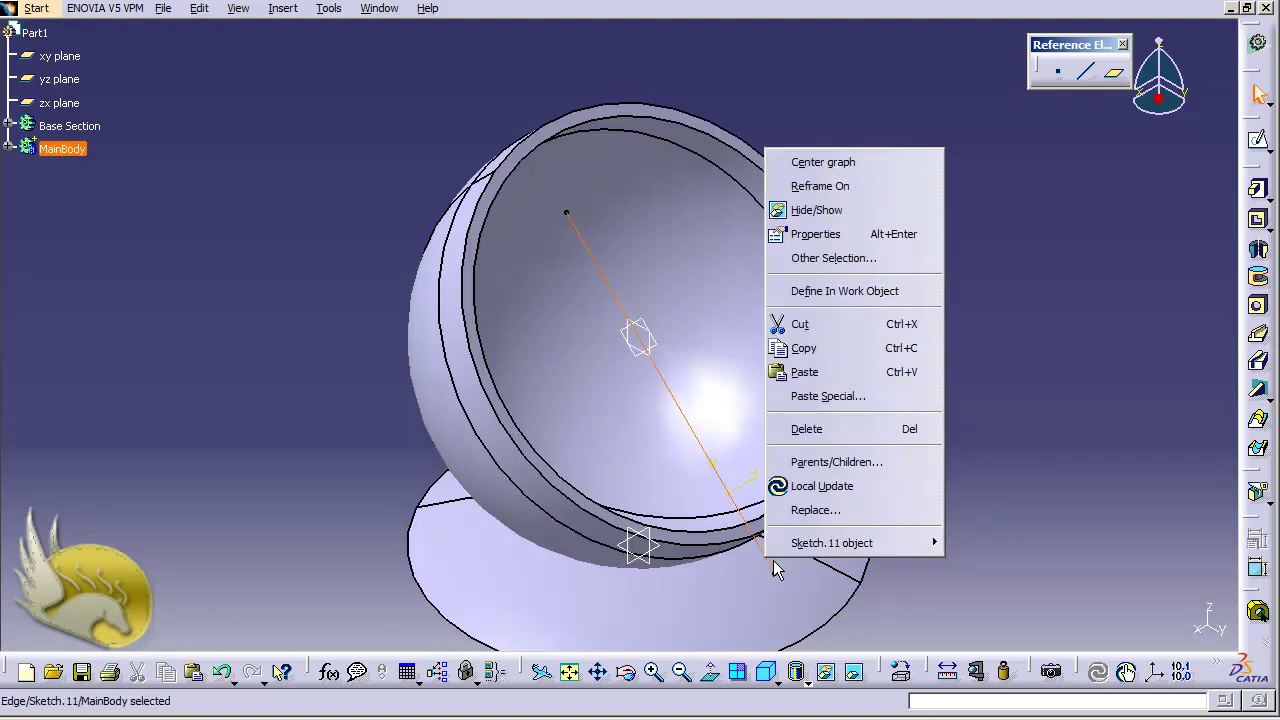
click(790, 212)
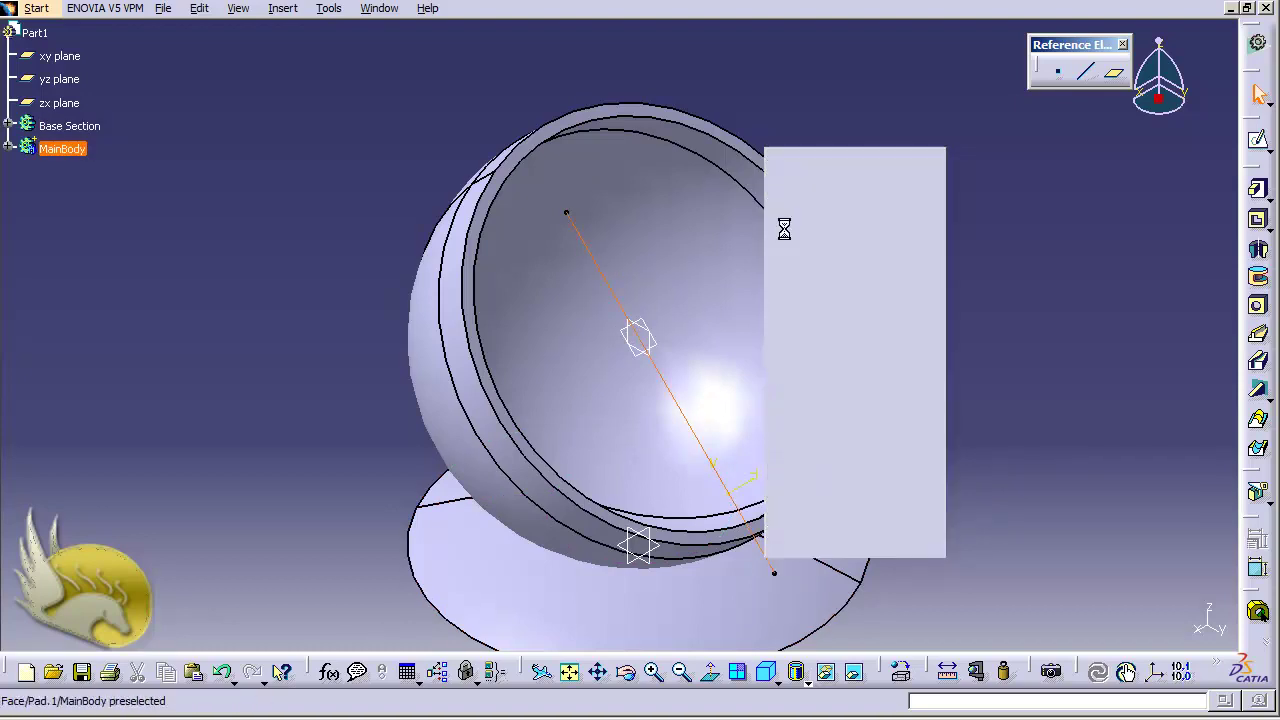
right_click(665, 352)
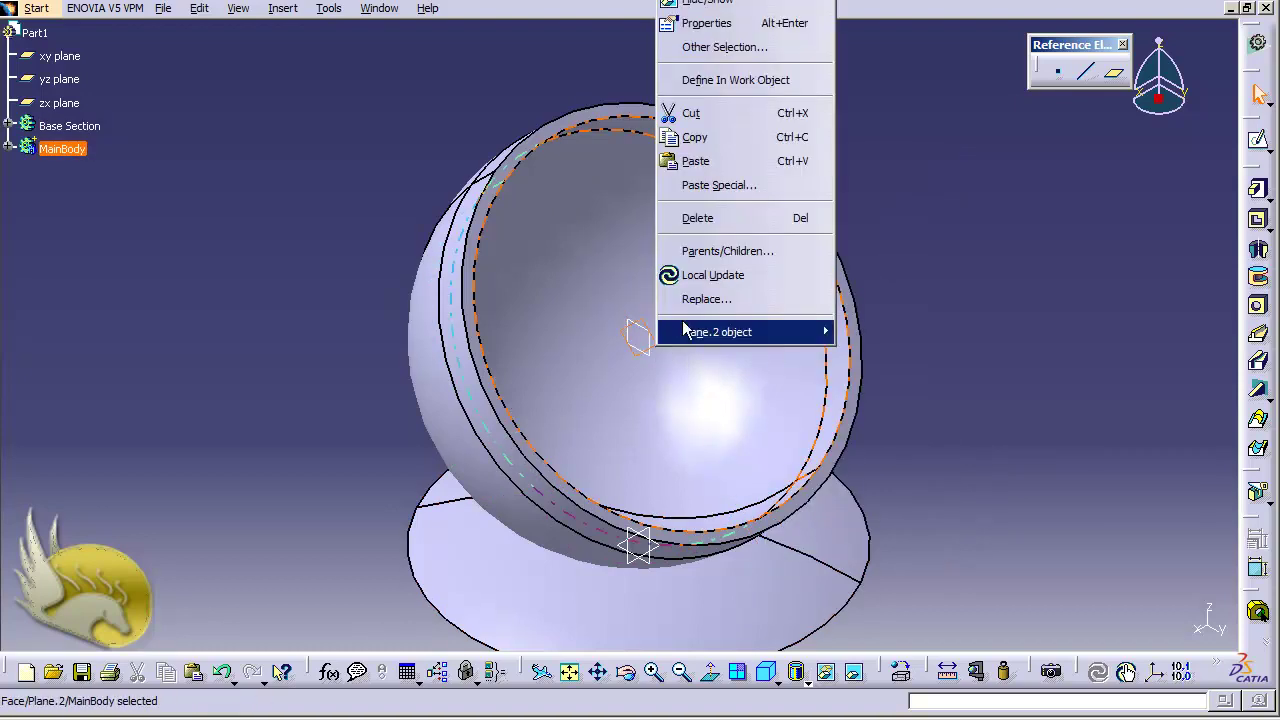
click(745, 4)
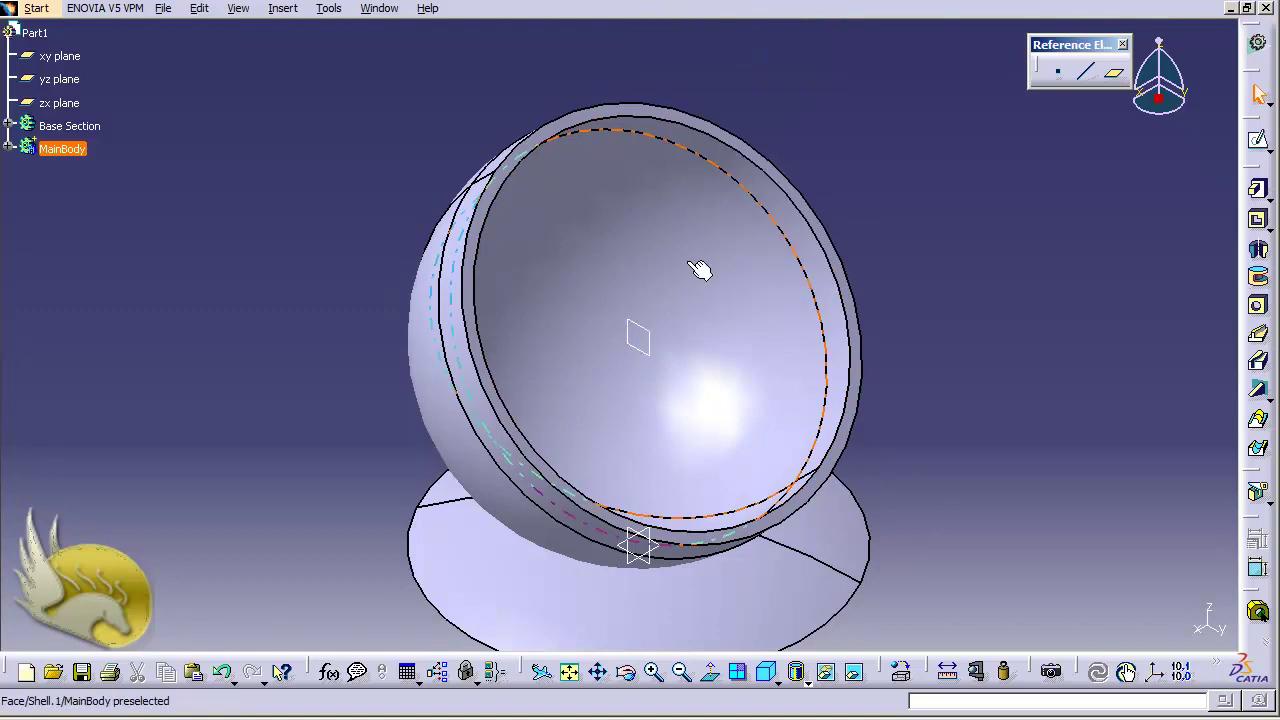
Start a sketch on Plane.3 and project the rim pad's inner straight edge, where it meets the sphere, into it.
click(660, 342)
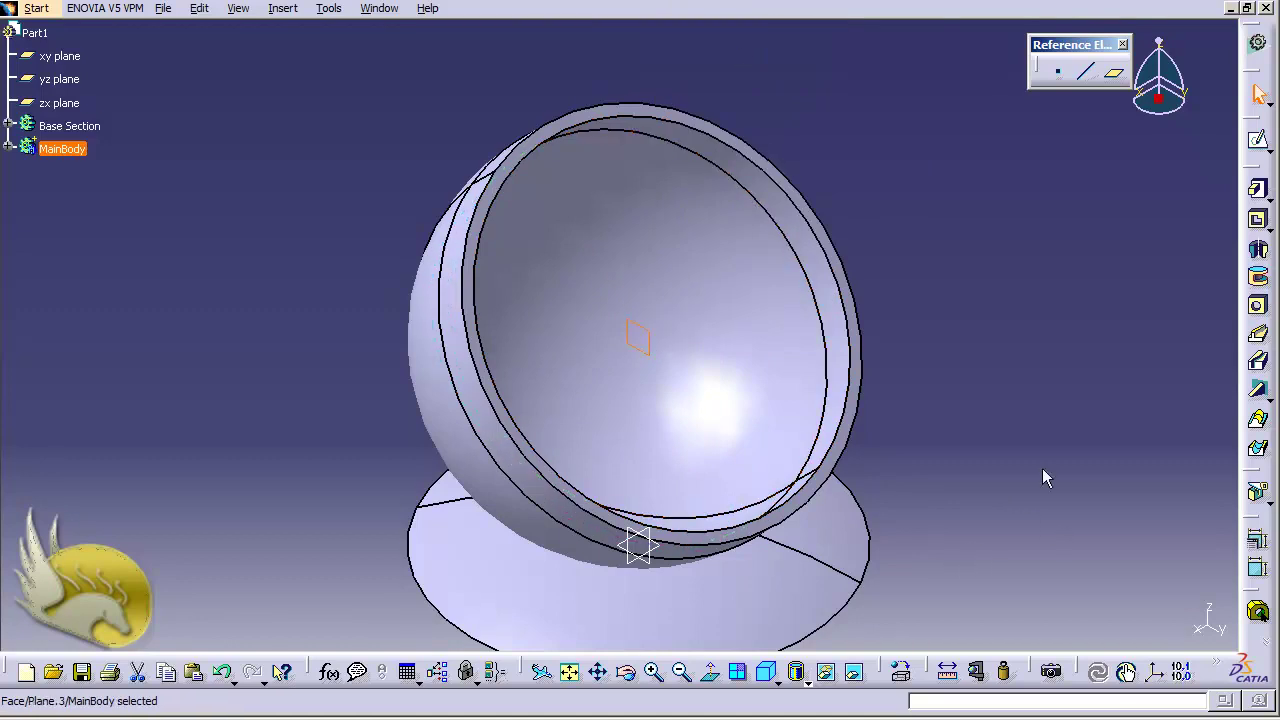
click(1258, 140)
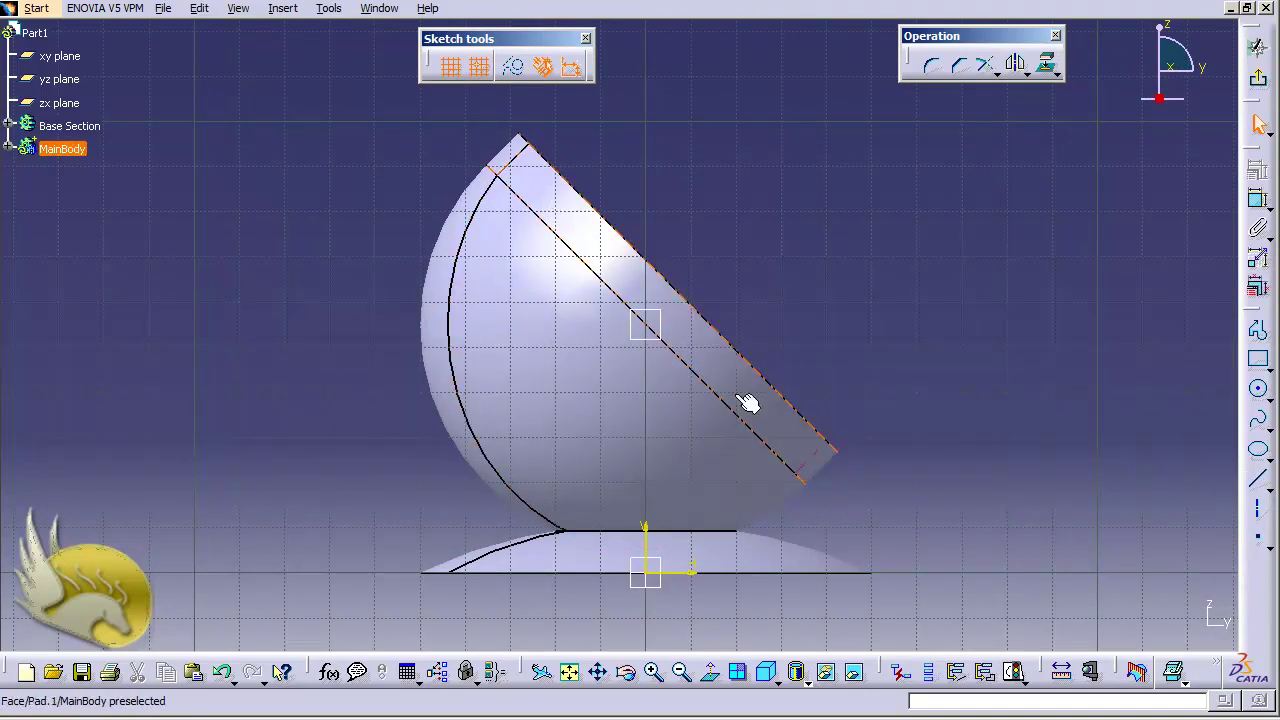
click(1258, 389)
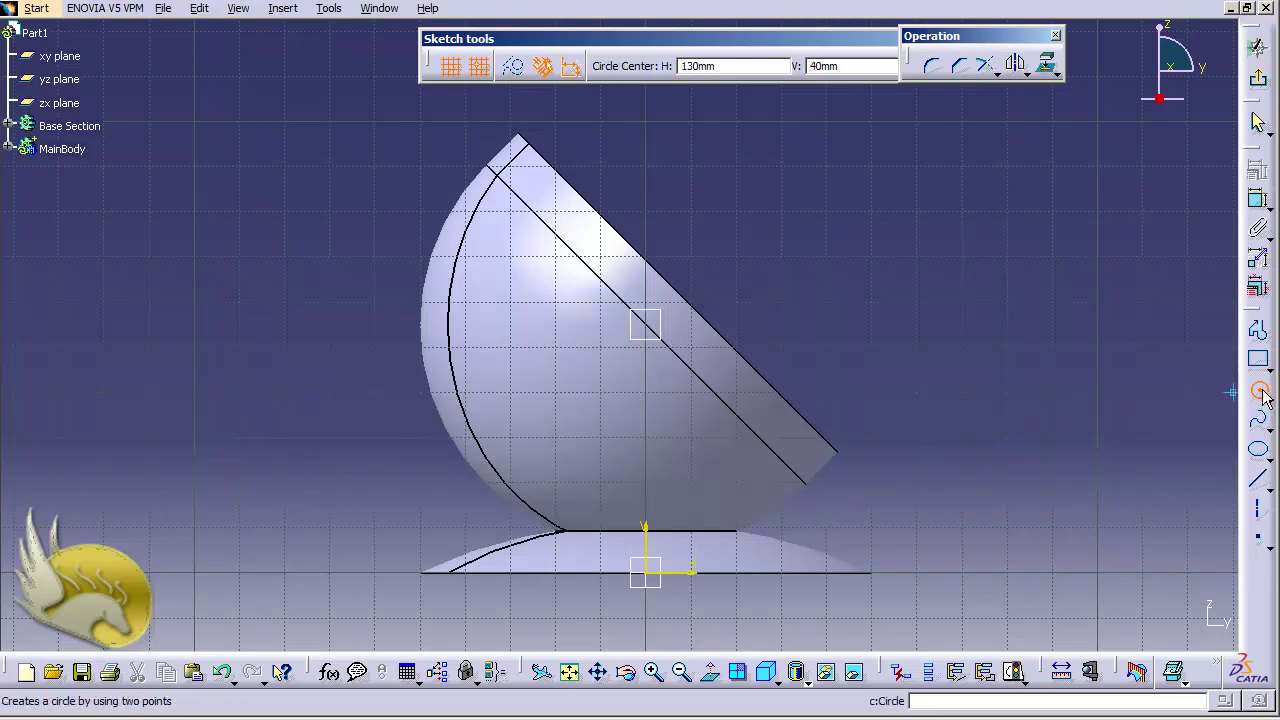
key(Escape)
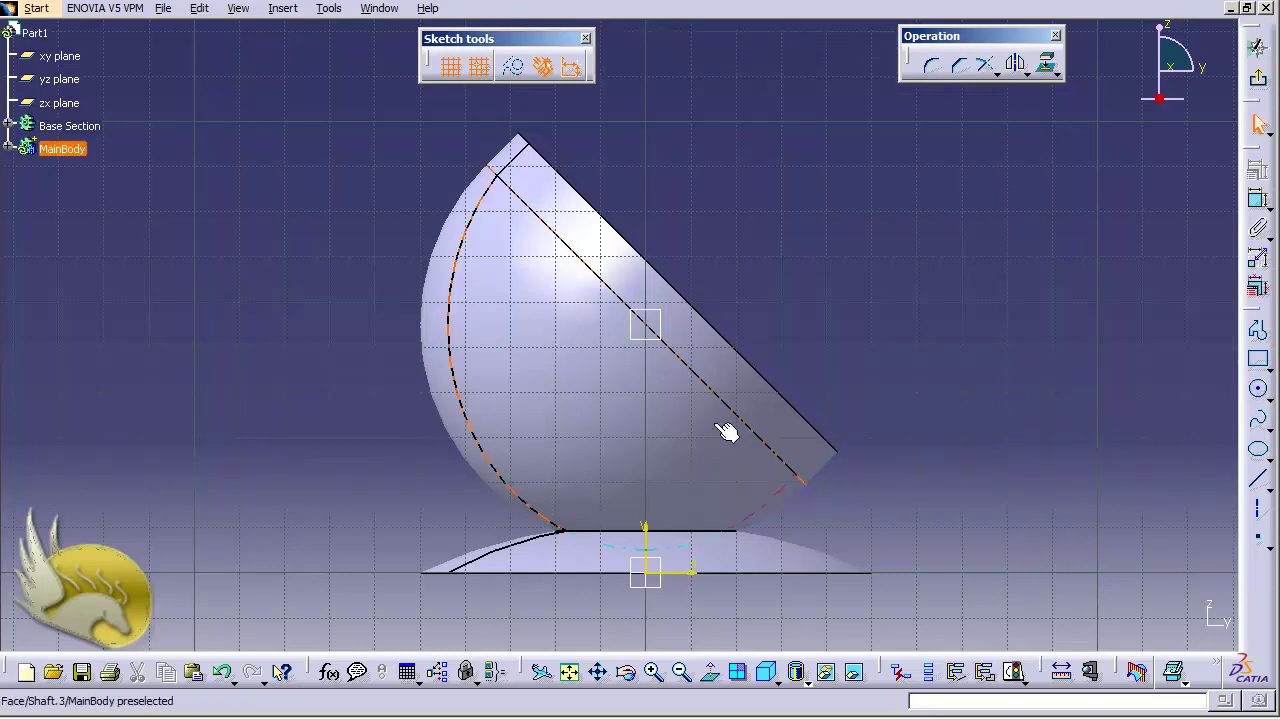
click(750, 423)
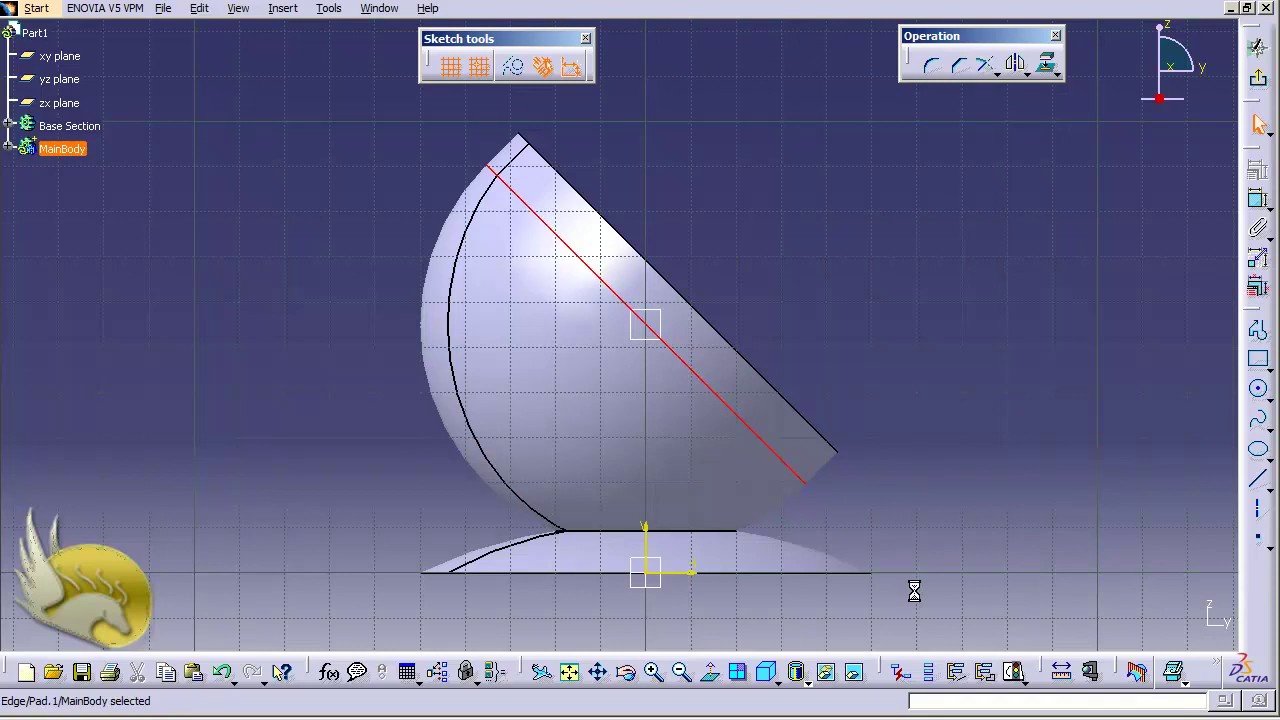
click(1045, 64)
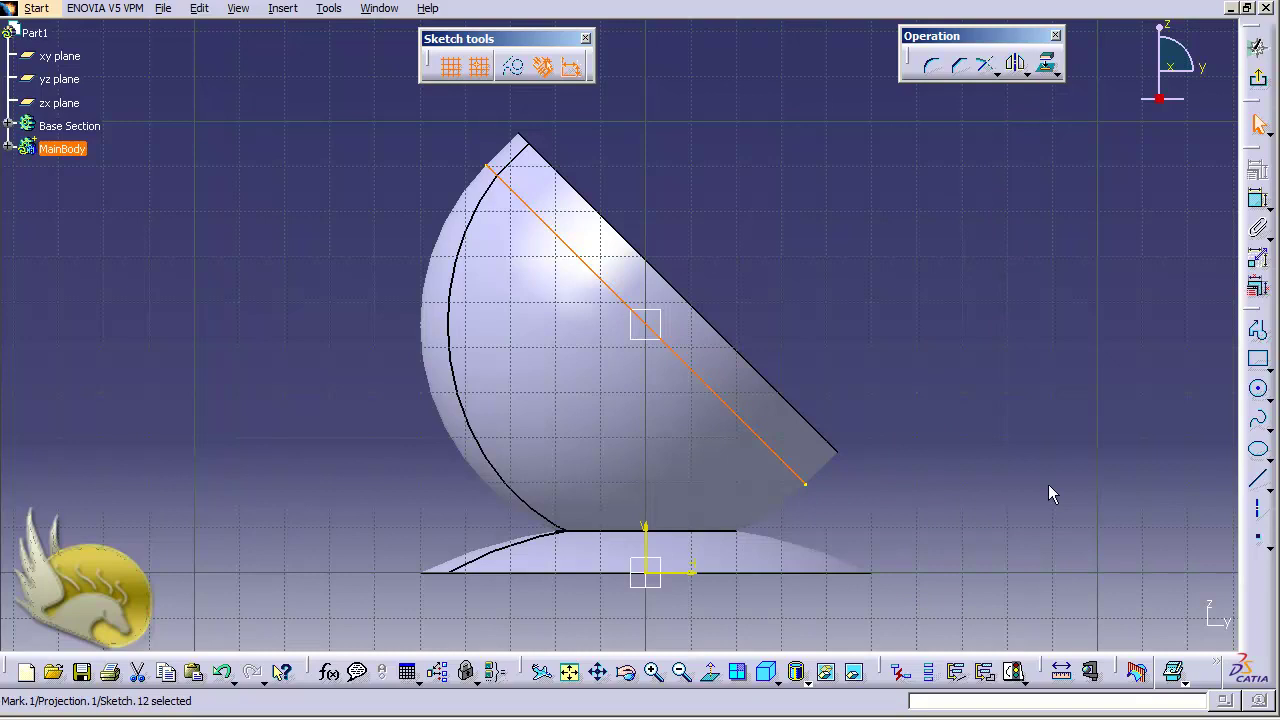
Sketch a circle about 13 mm in diameter centred on the lower endpoint of the projected rim line.
click(1259, 389)
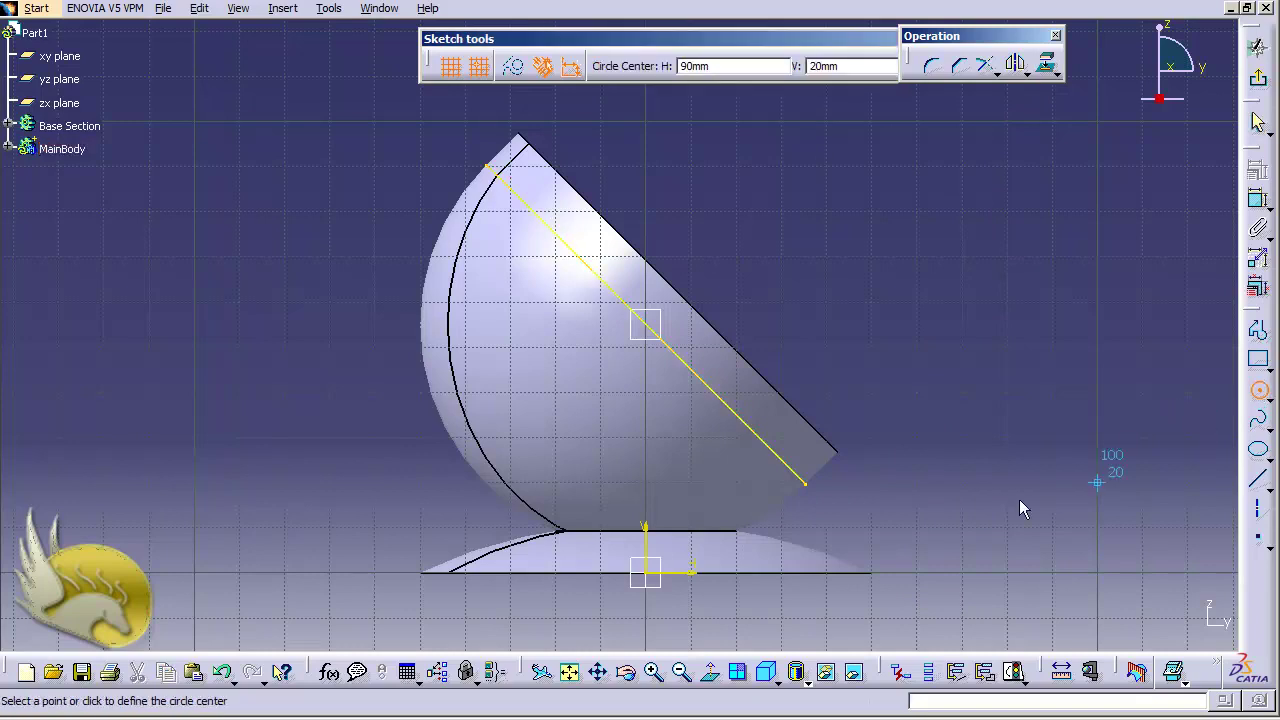
click(806, 485)
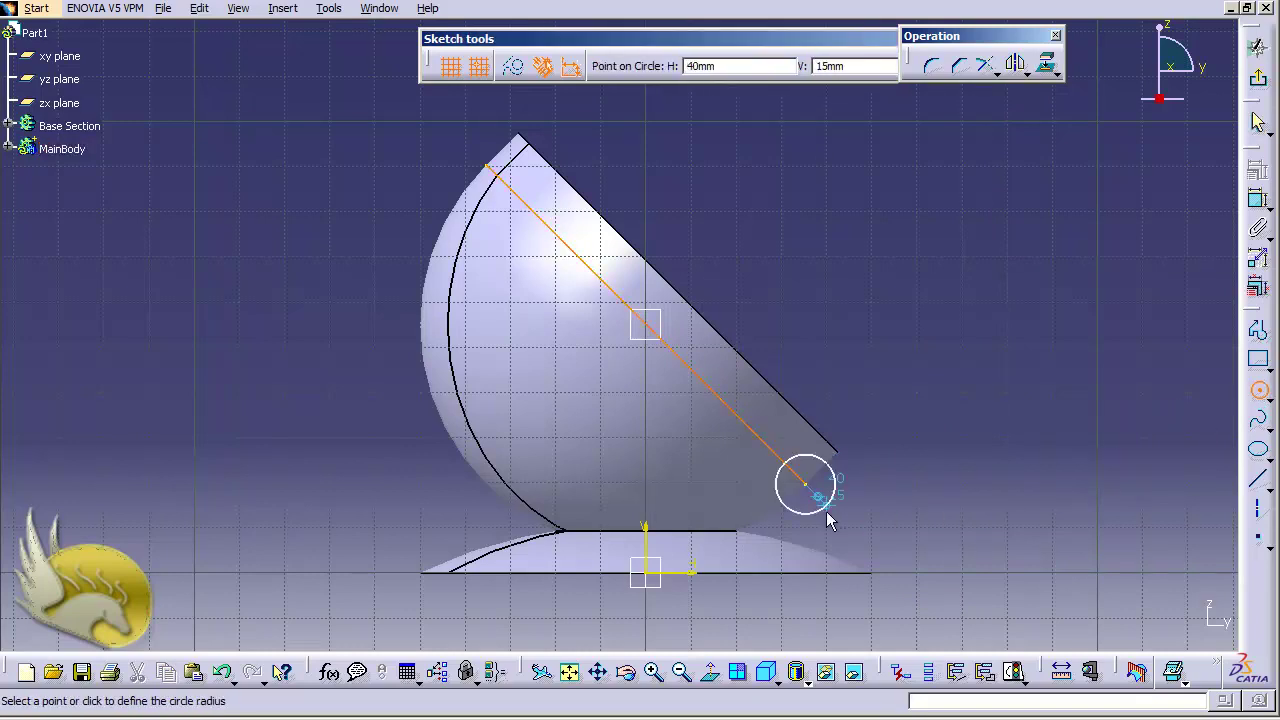
click(826, 511)
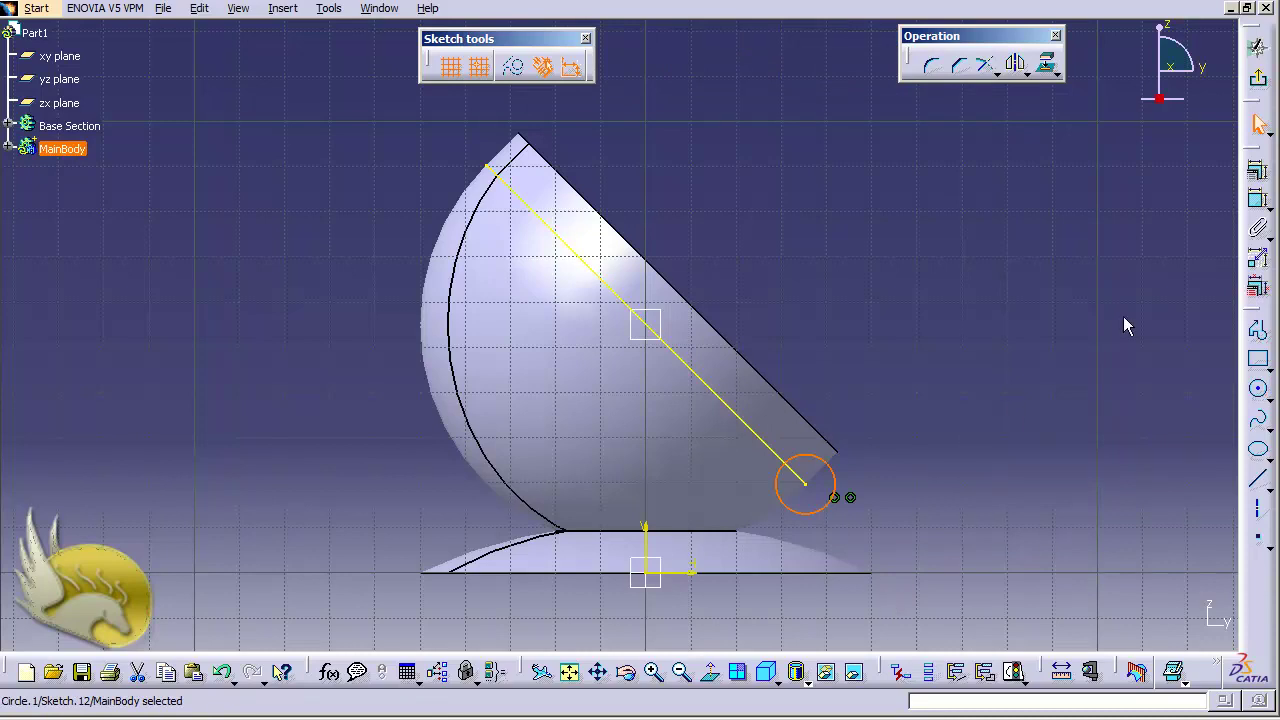
Dimension the small circle at the rim's lower end and set its diameter to 2 mm.
click(1257, 200)
click(833, 473)
click(892, 478)
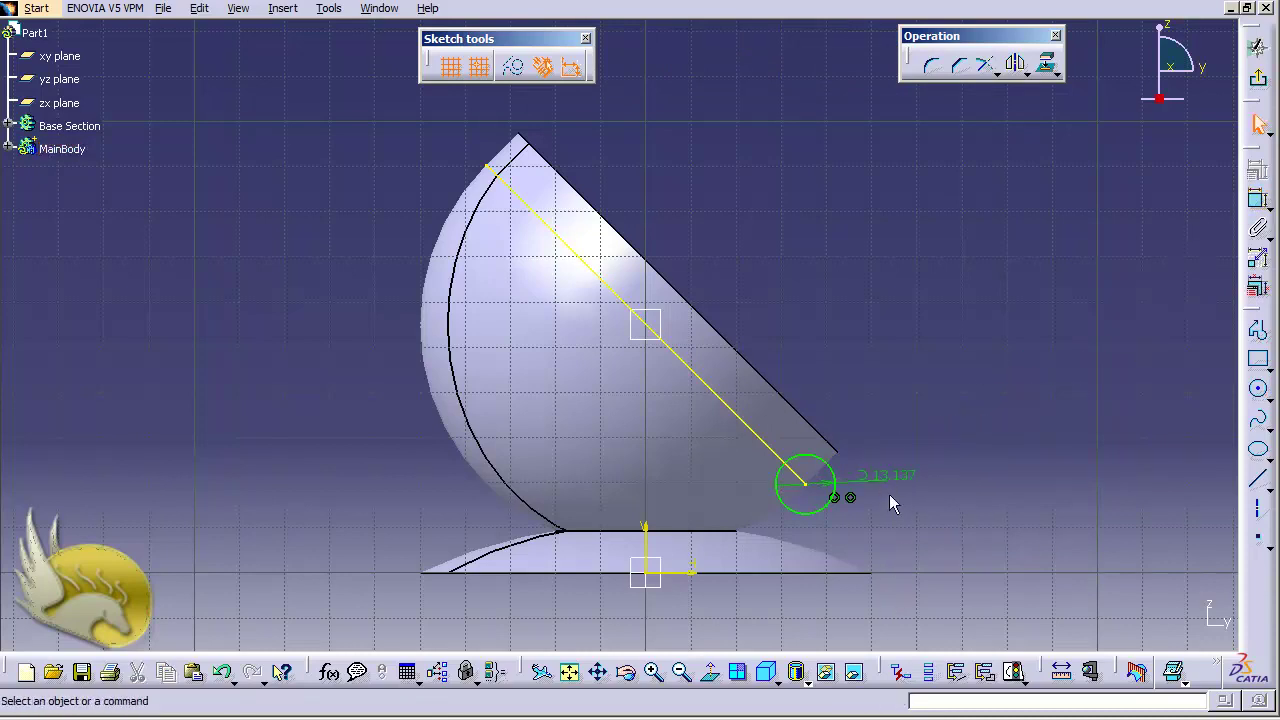
click(880, 487)
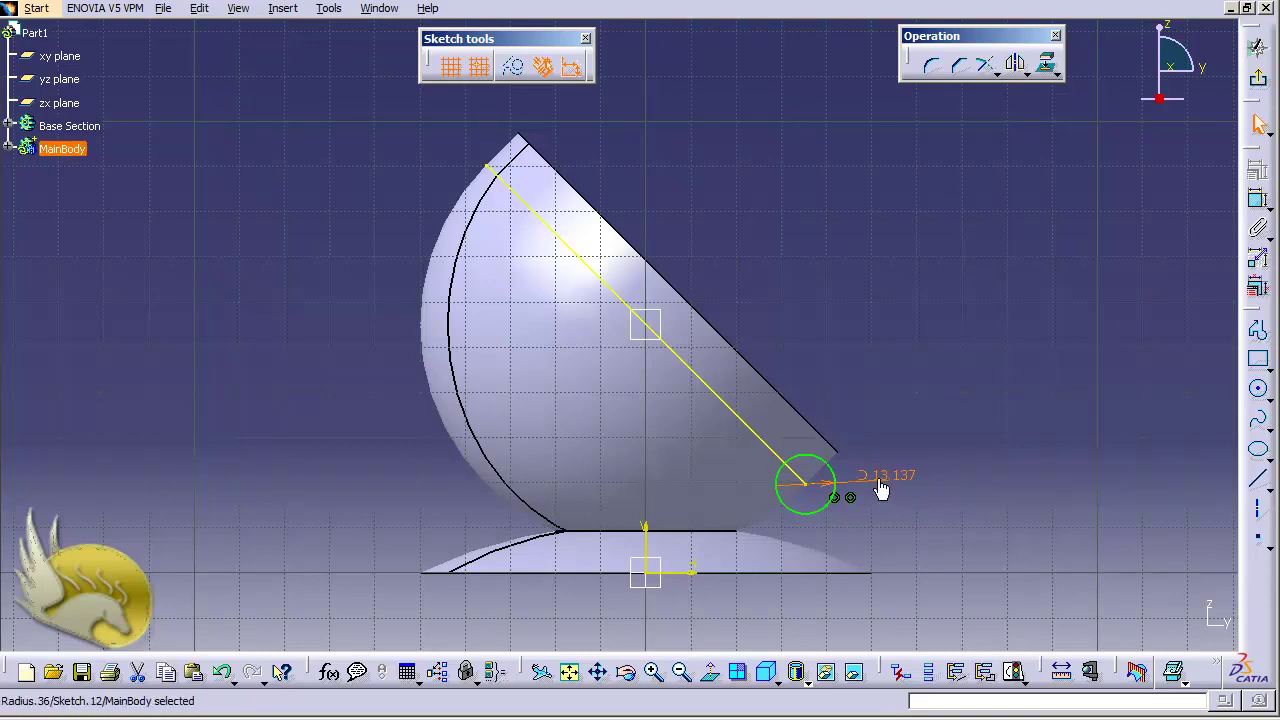
double_click(880, 487)
text(2)
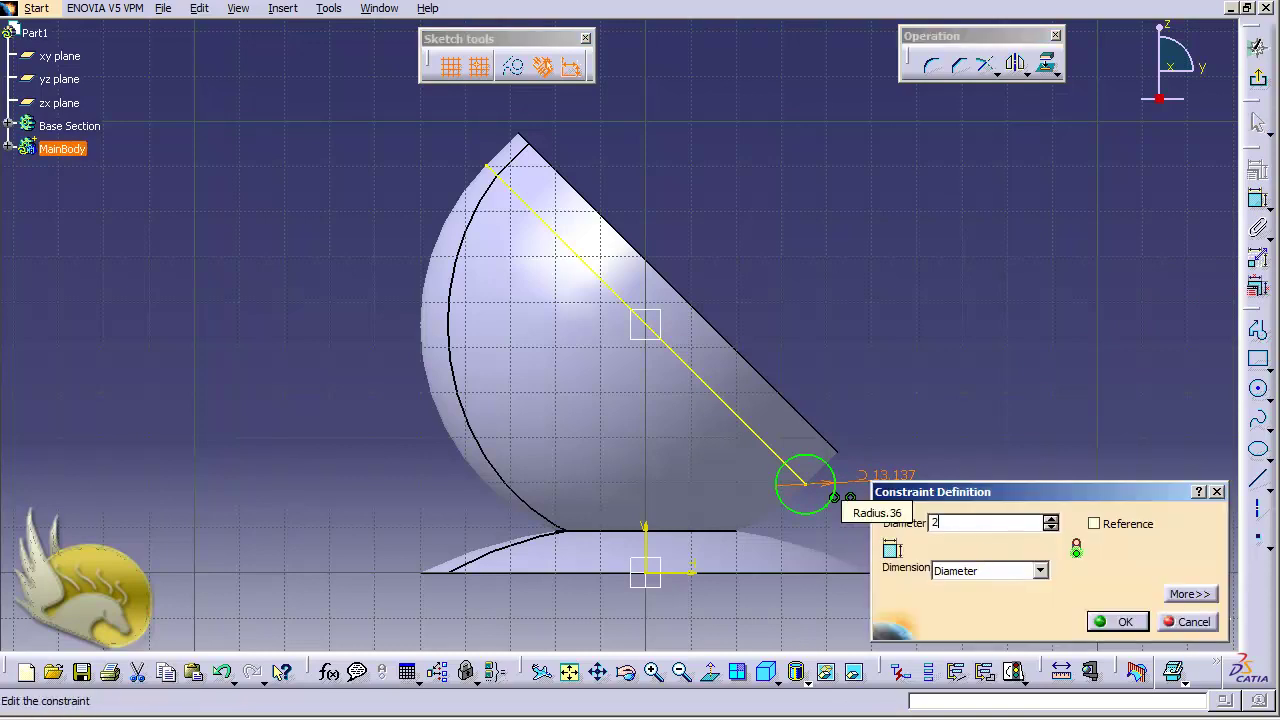
click(1101, 621)
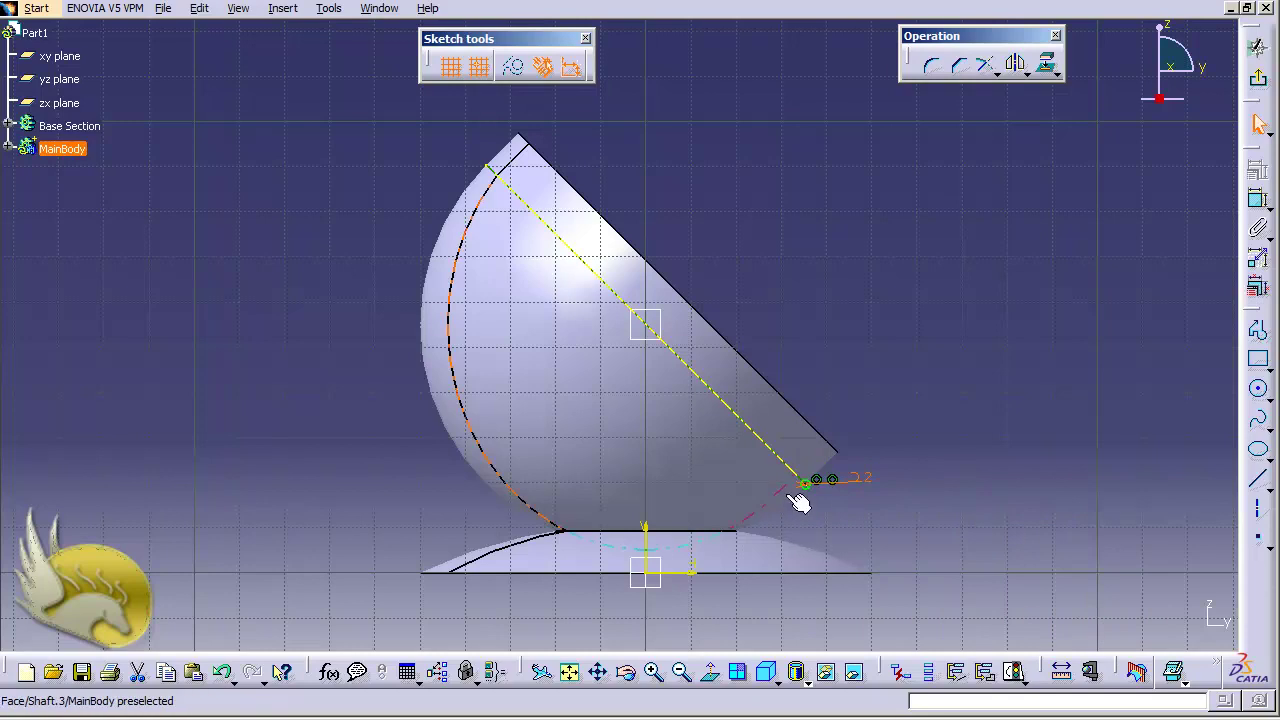
Delete the projected rim line, leaving only the 2 mm circle, and exit the sketch.
click(766, 448)
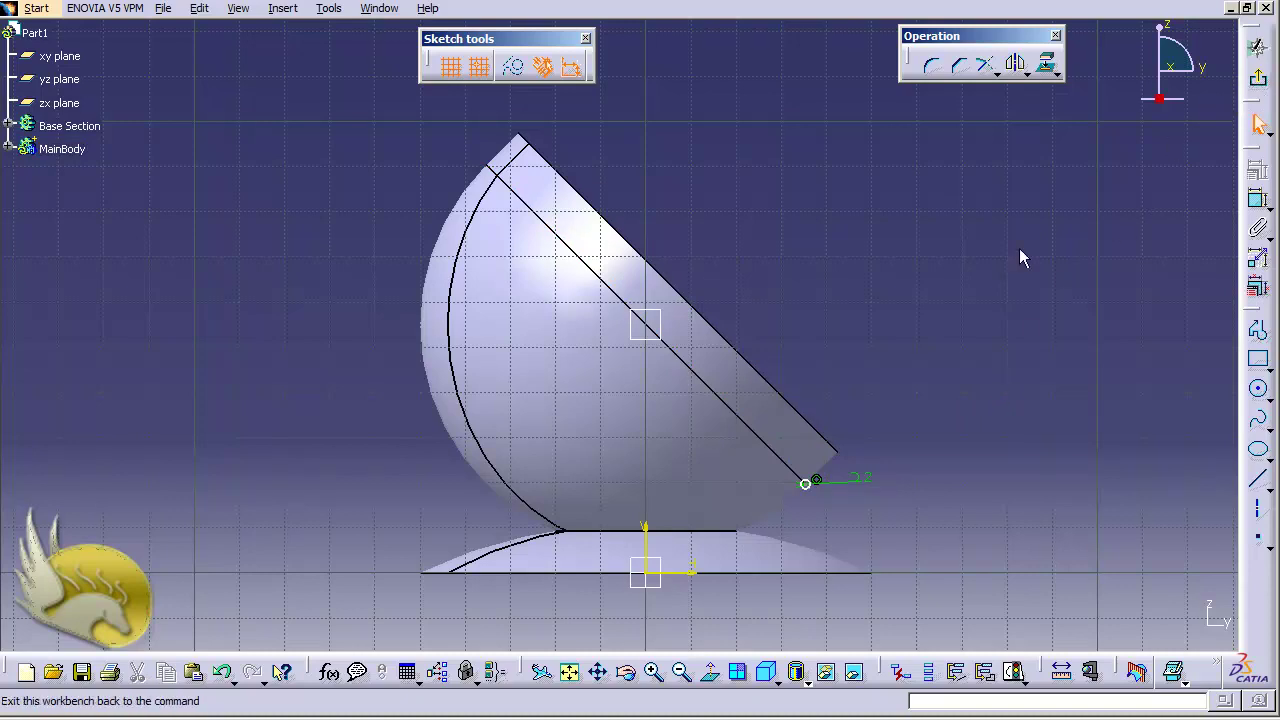
click(1258, 78)
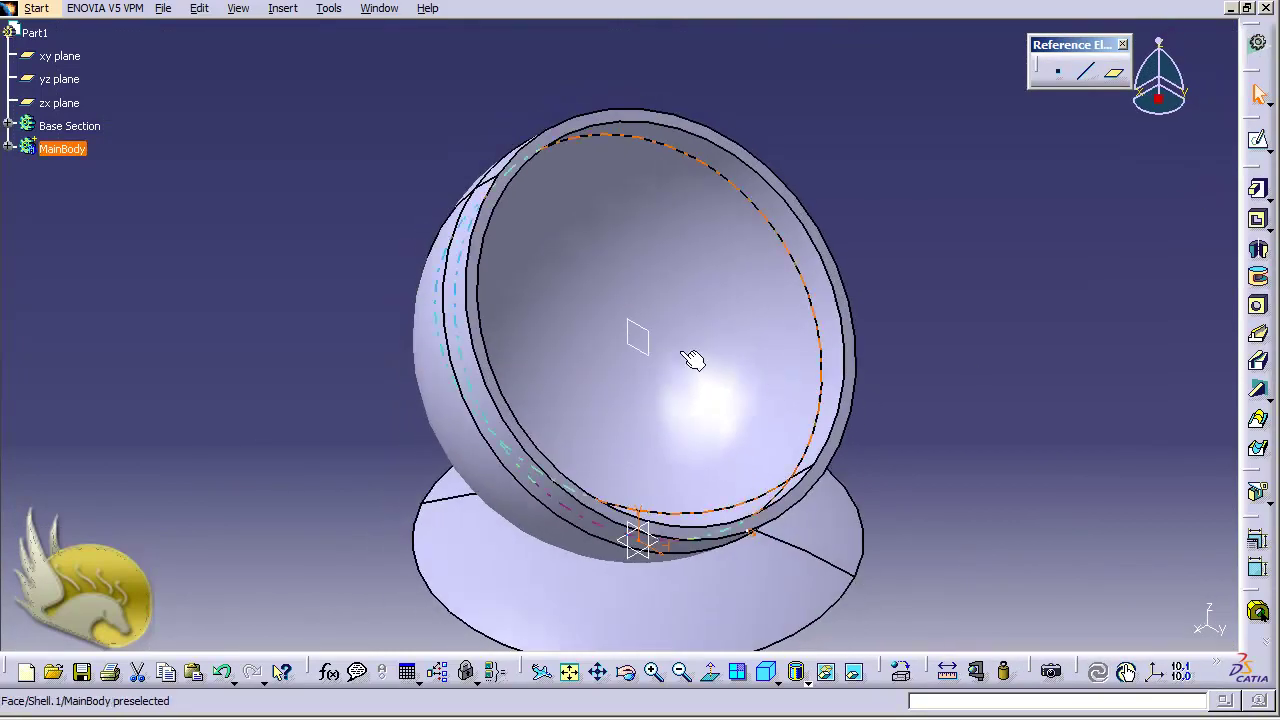
Start a new sketch on Plane.3 and draw a grid-snapped line crossing the body, sloping up towards the rim at about 38 degrees.
click(654, 336)
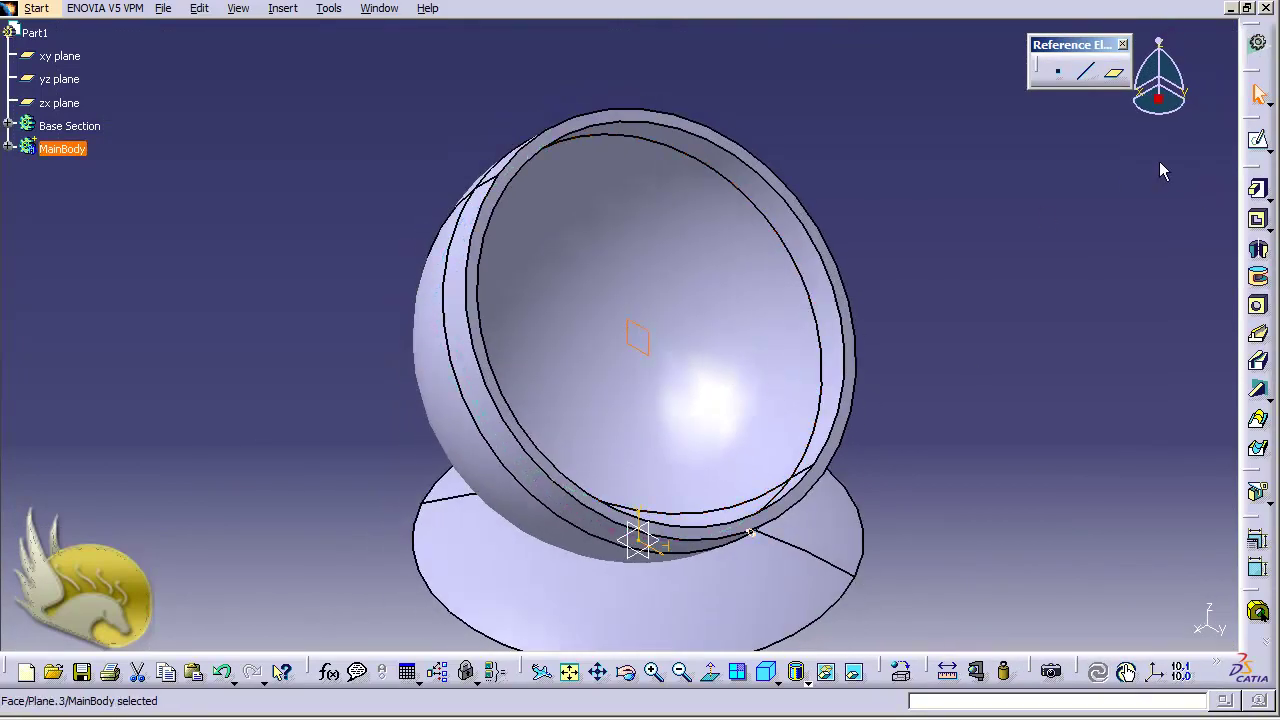
click(1258, 139)
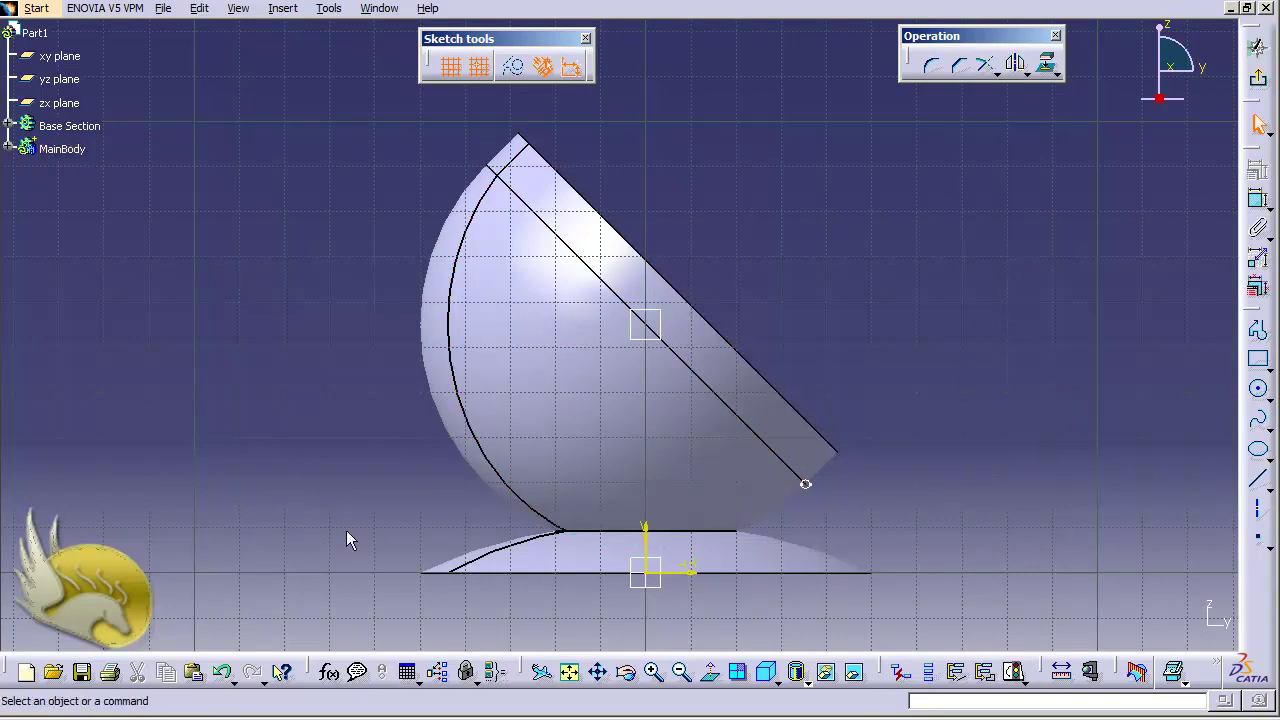
click(1258, 483)
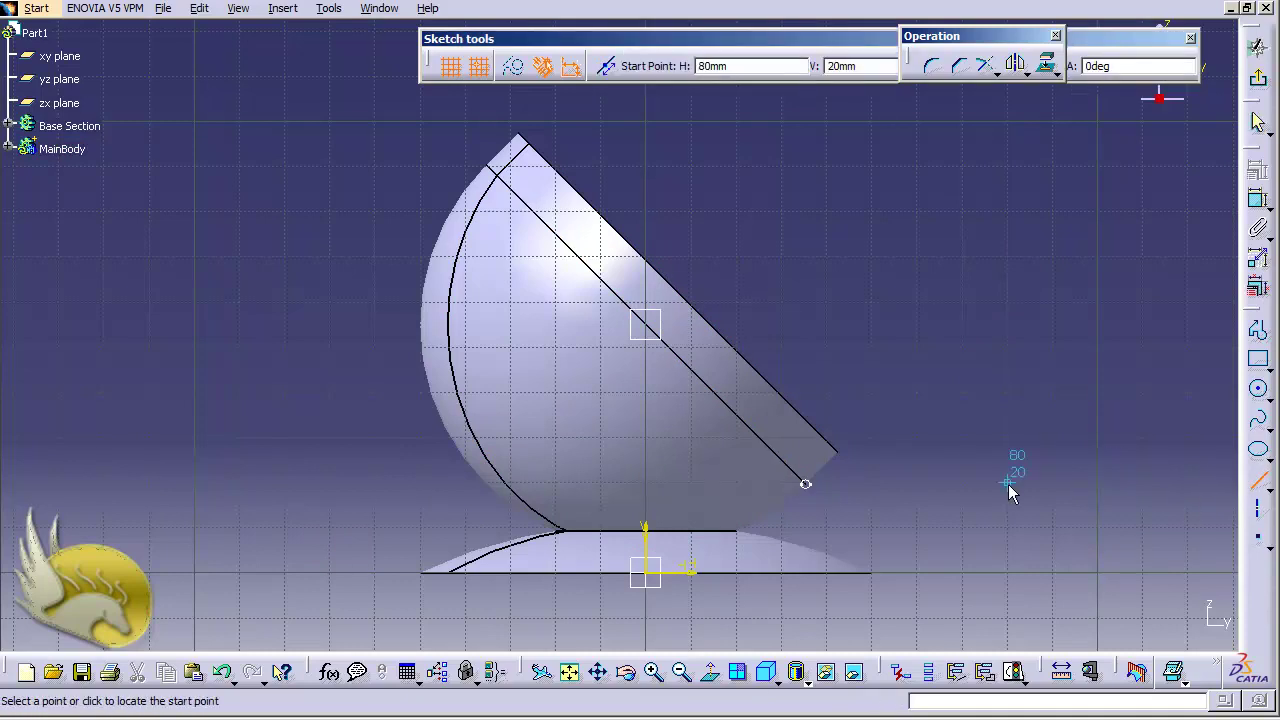
click(690, 166)
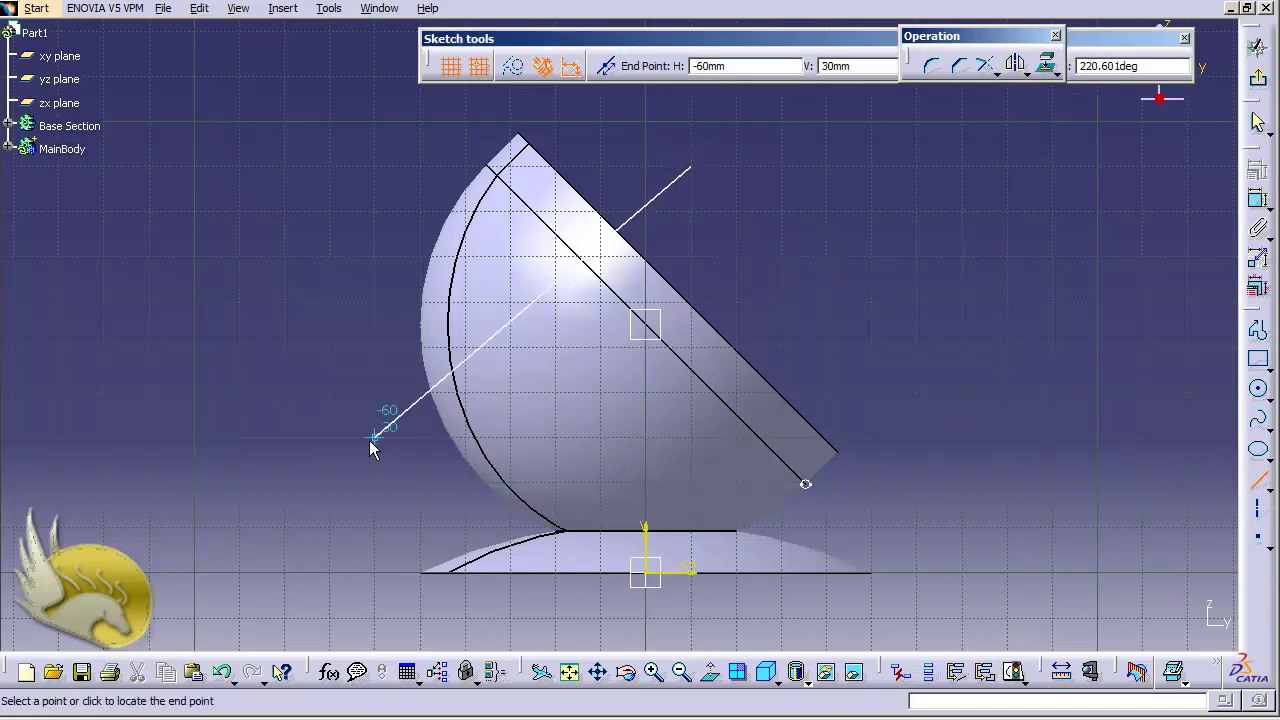
click(284, 482)
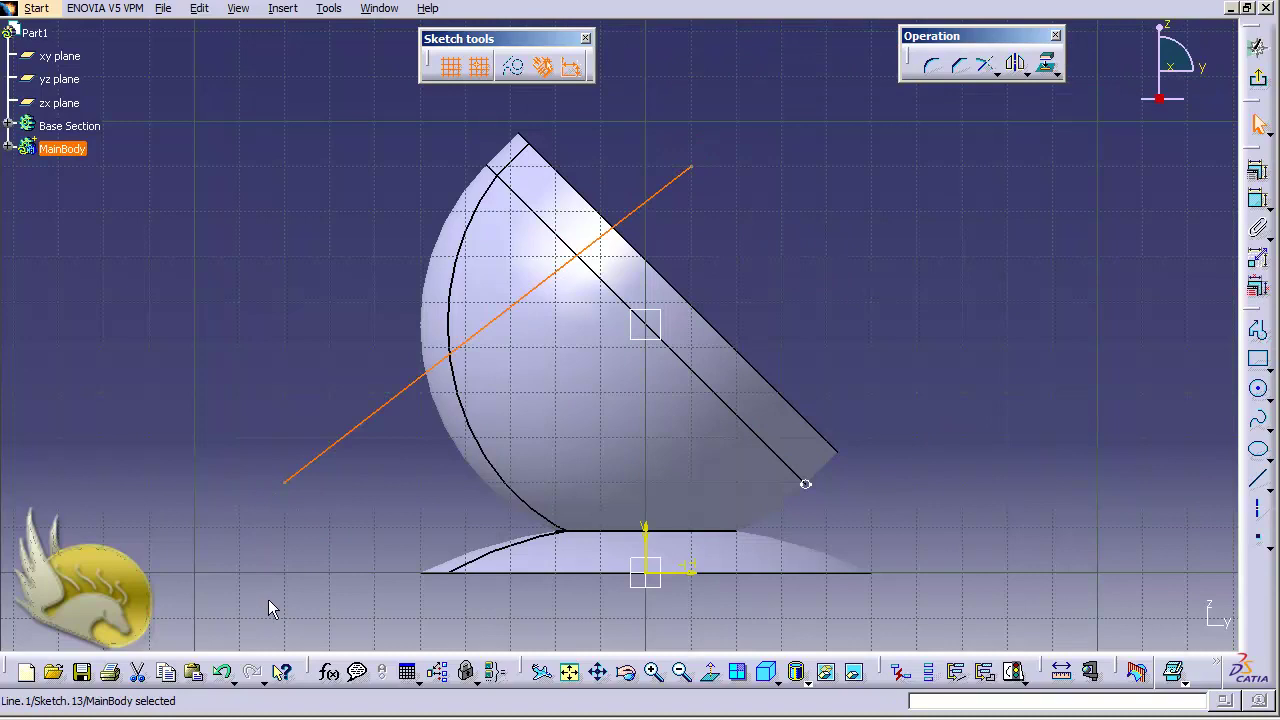
click(1186, 224)
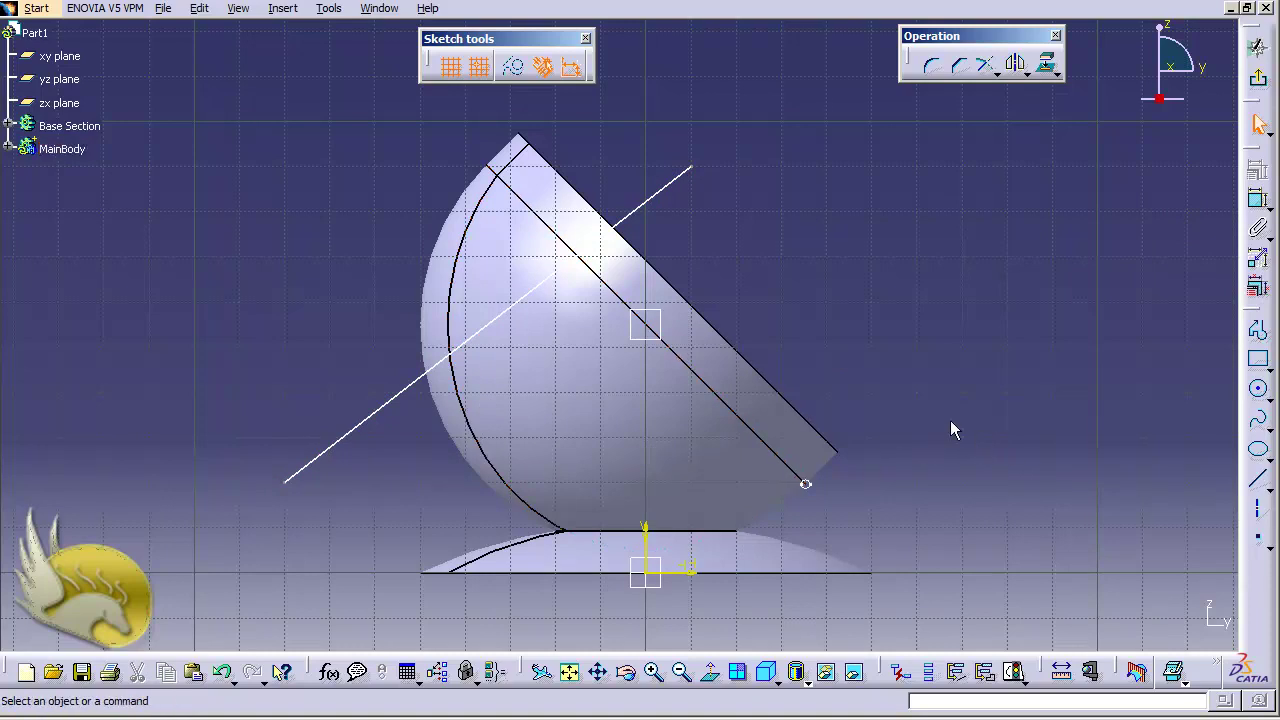
Constrain the angle between the slanted line and the horizontal axis to 45 degrees.
click(1257, 199)
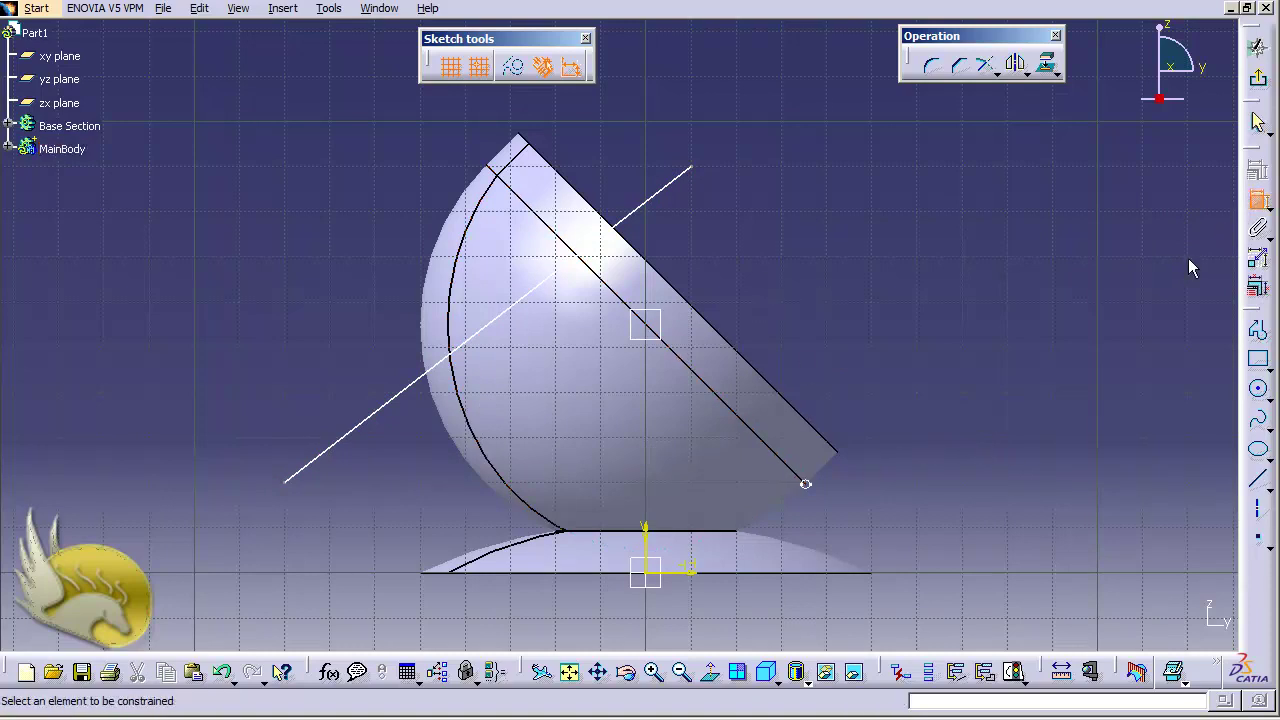
click(676, 574)
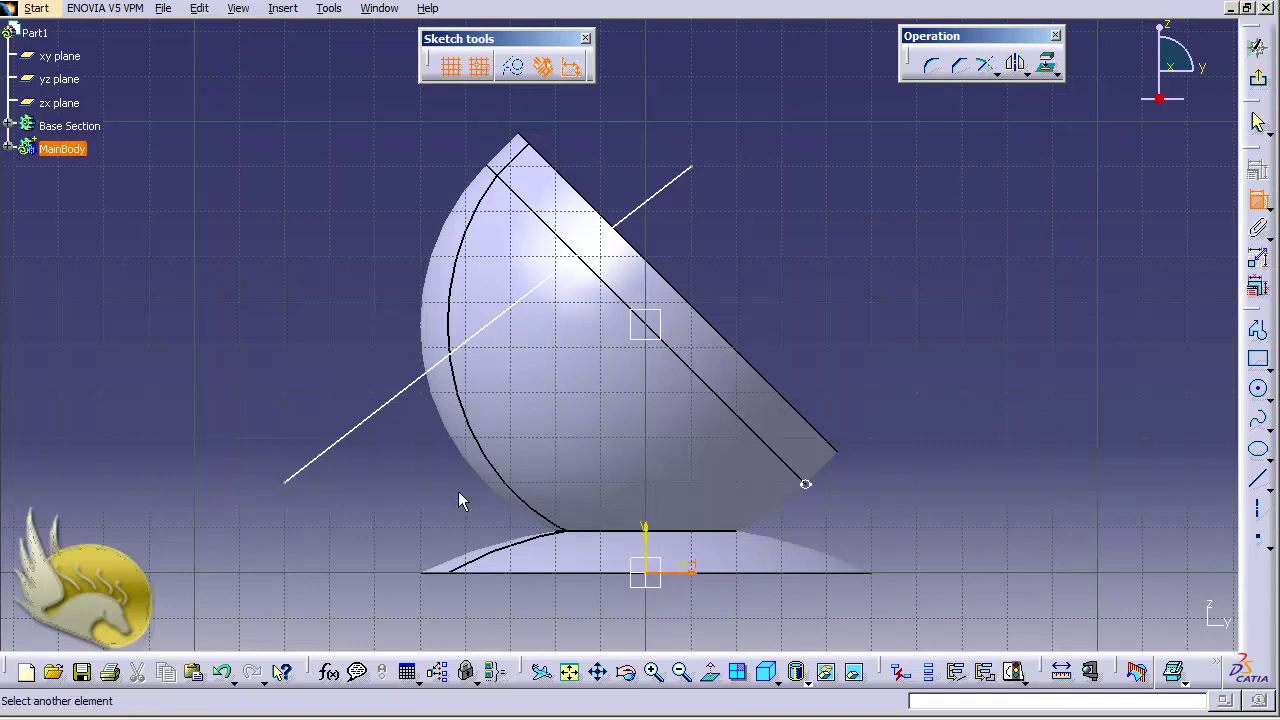
click(381, 414)
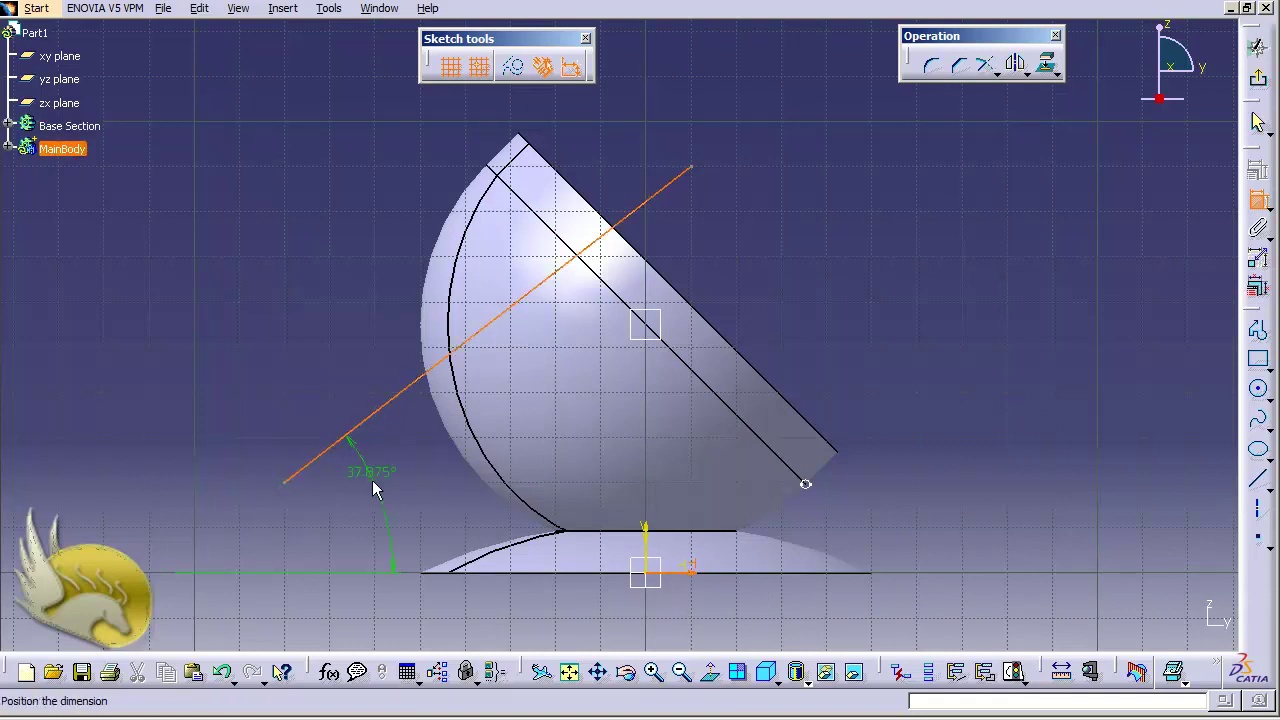
click(379, 496)
double_click(382, 490)
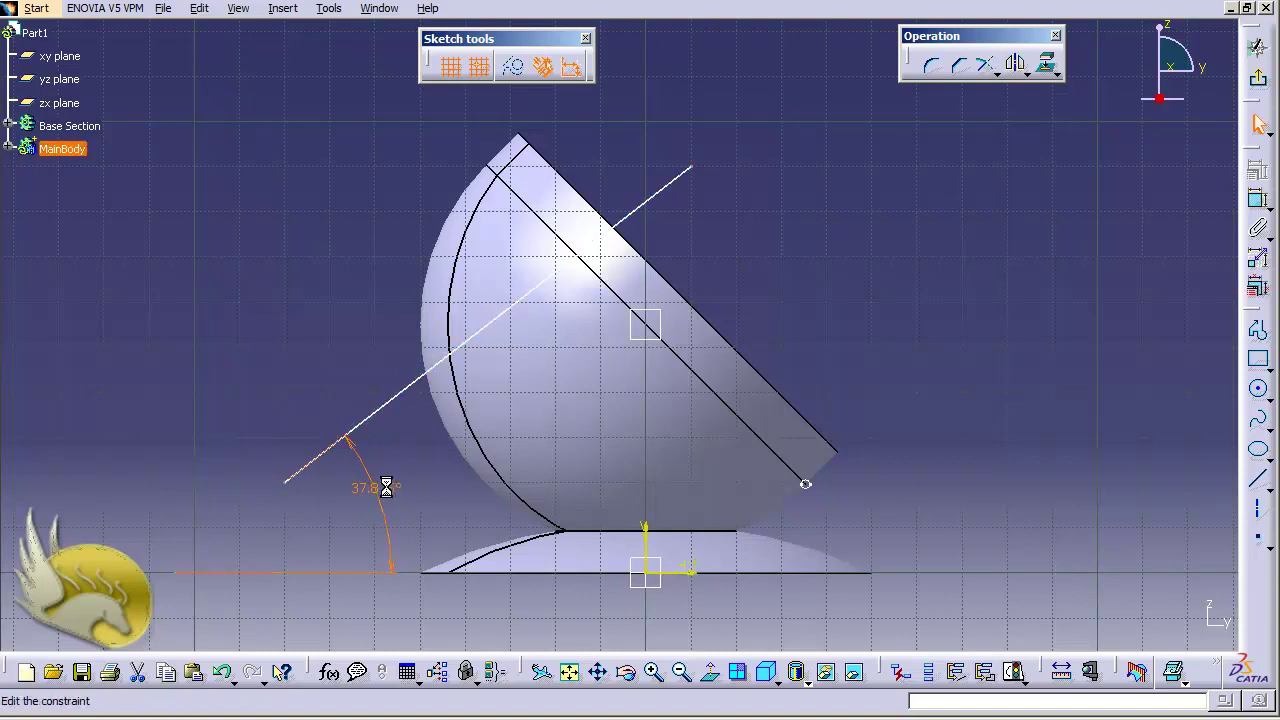
text(45)
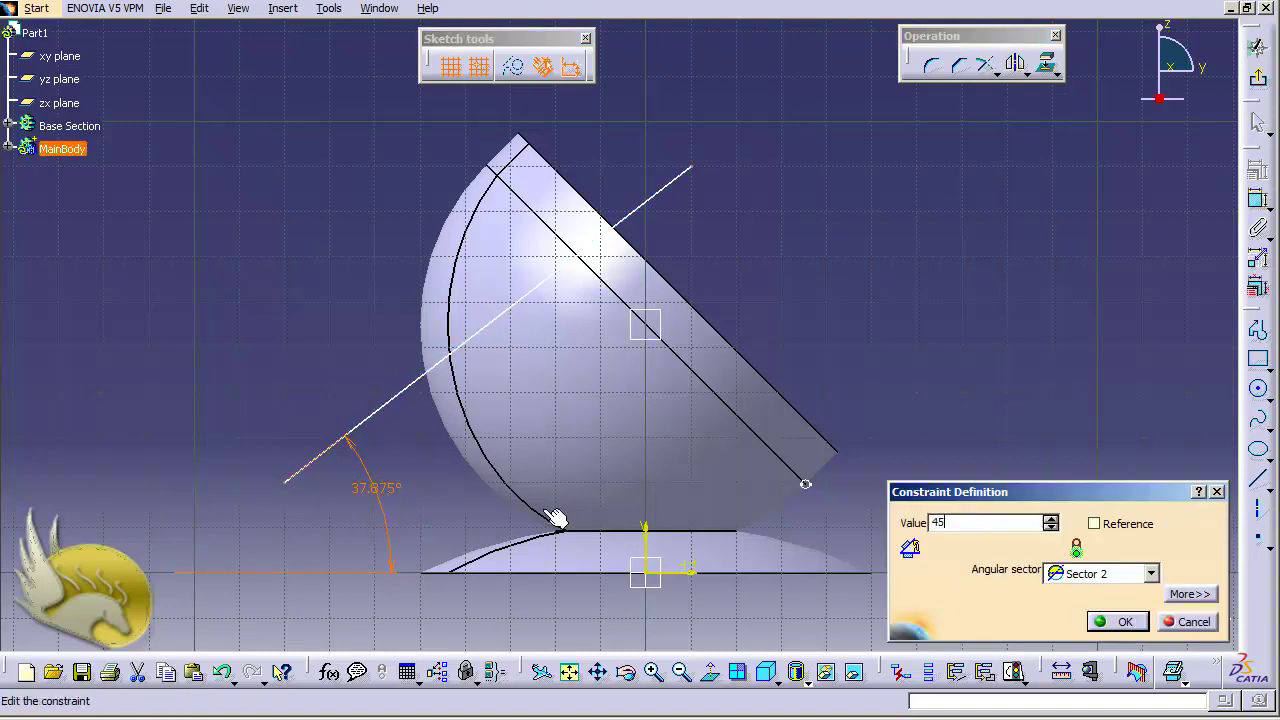
click(1105, 621)
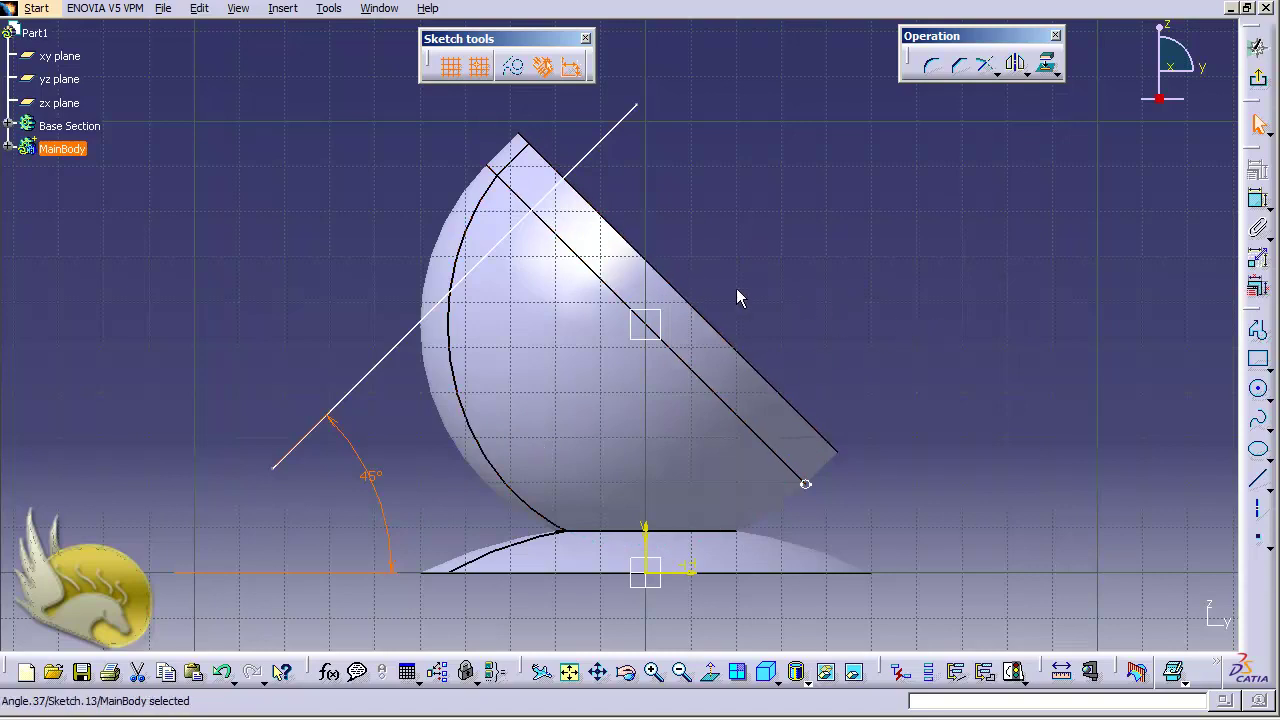
Project the rim pad's outer straight edge into the sketch and dimension the projected line's length.
click(686, 298)
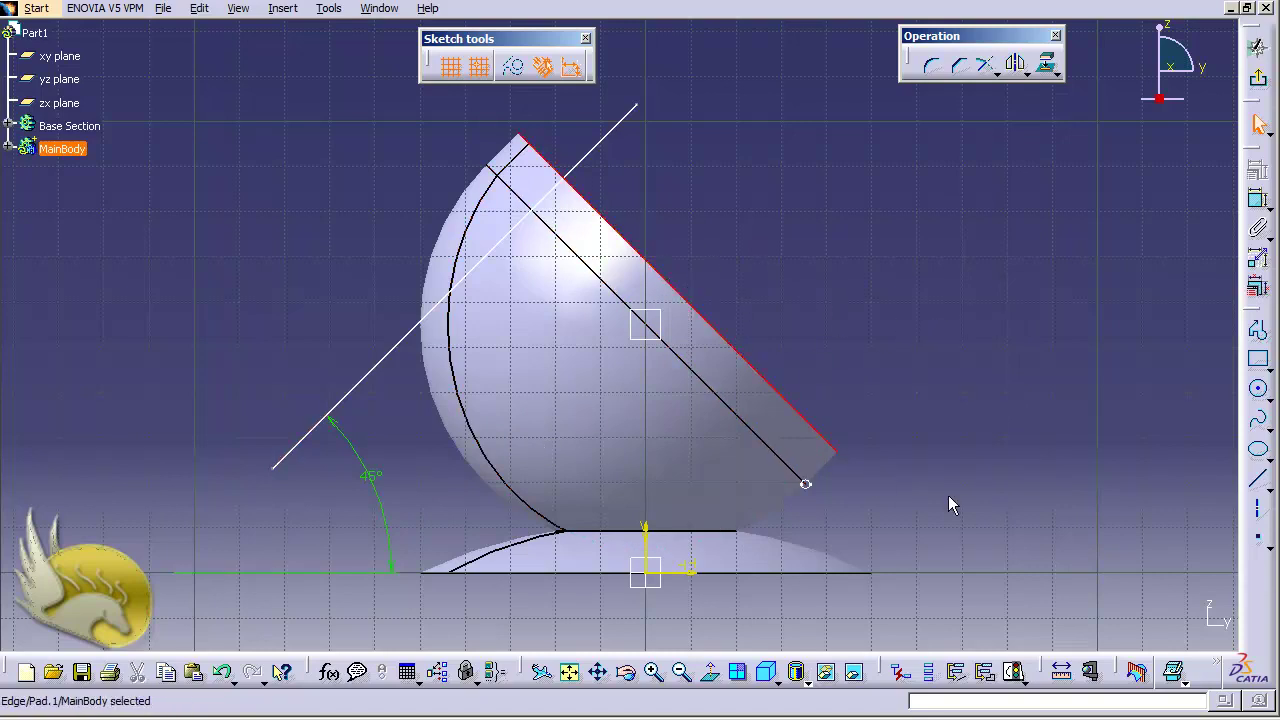
click(1047, 66)
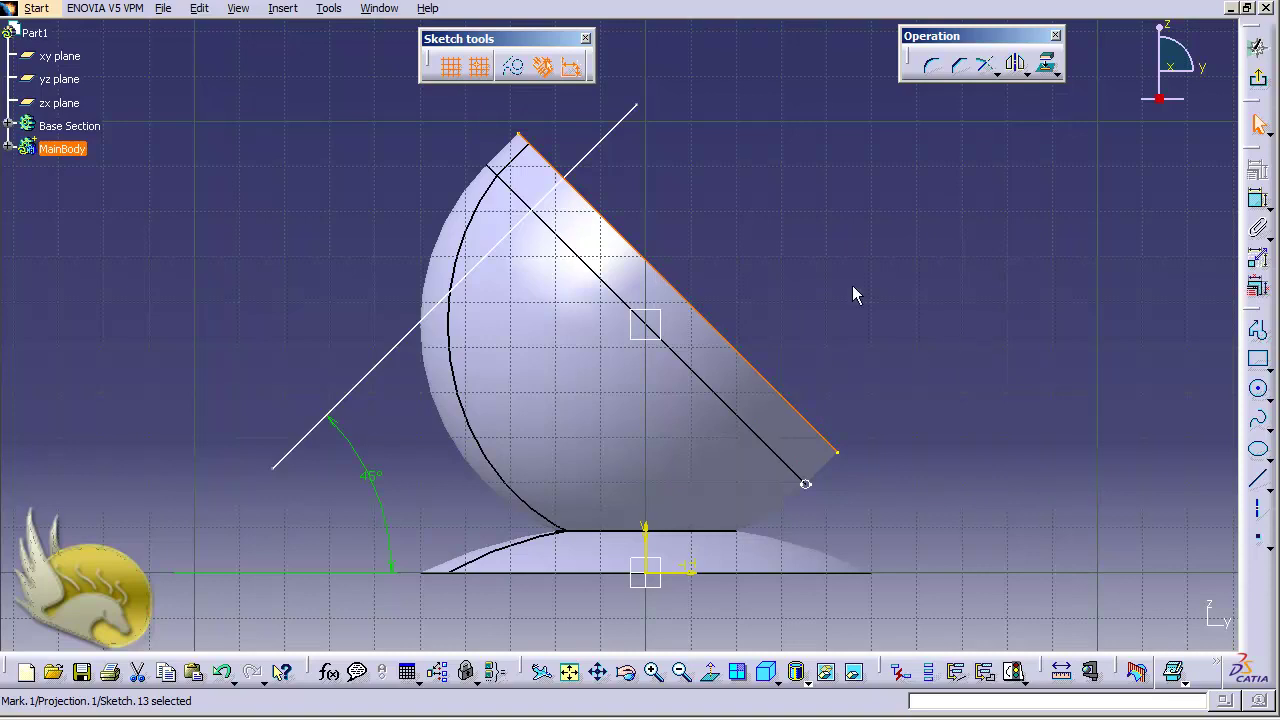
click(1258, 199)
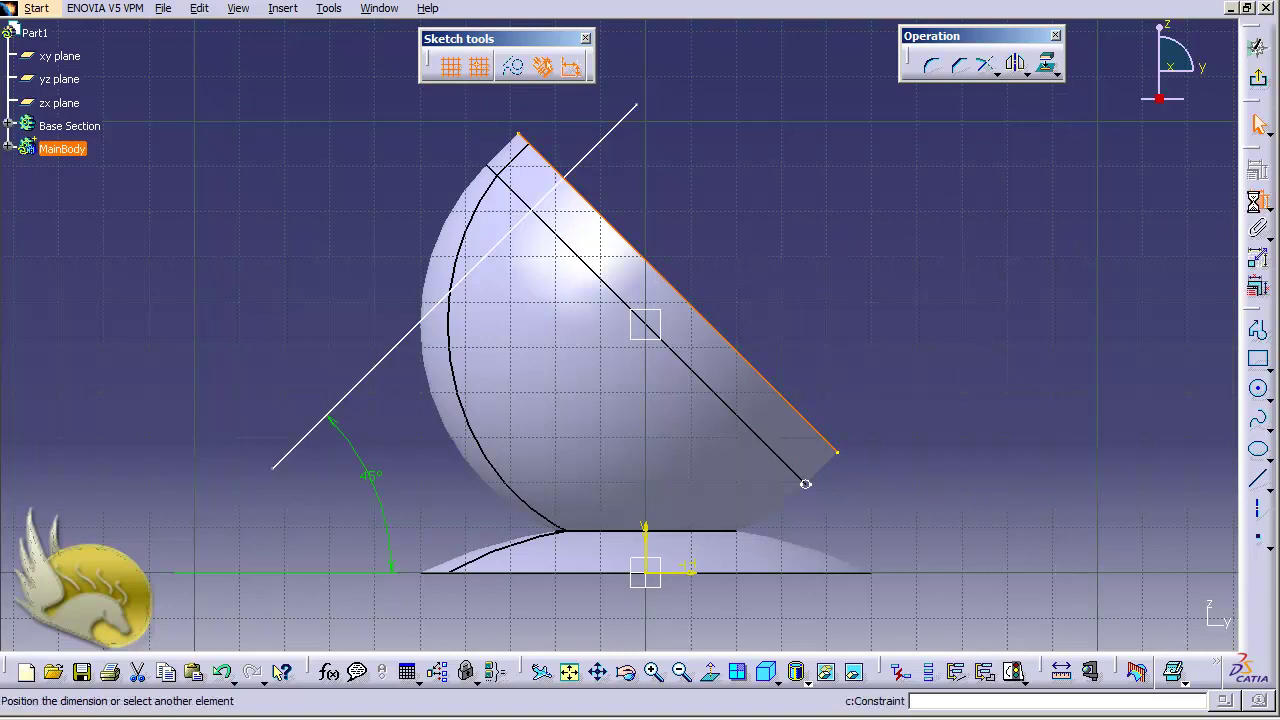
click(827, 252)
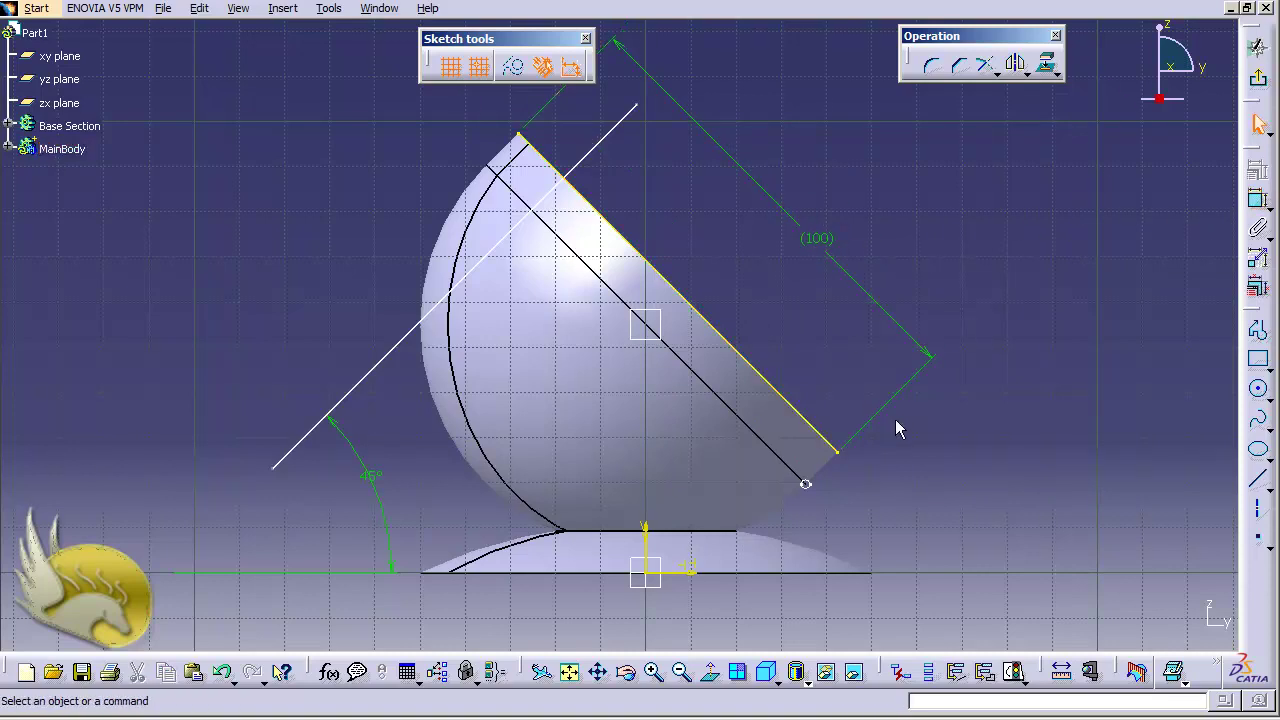
Delete the projected line's length dimension and constrain its two endpoints to be symmetric about the slanted line.
click(826, 243)
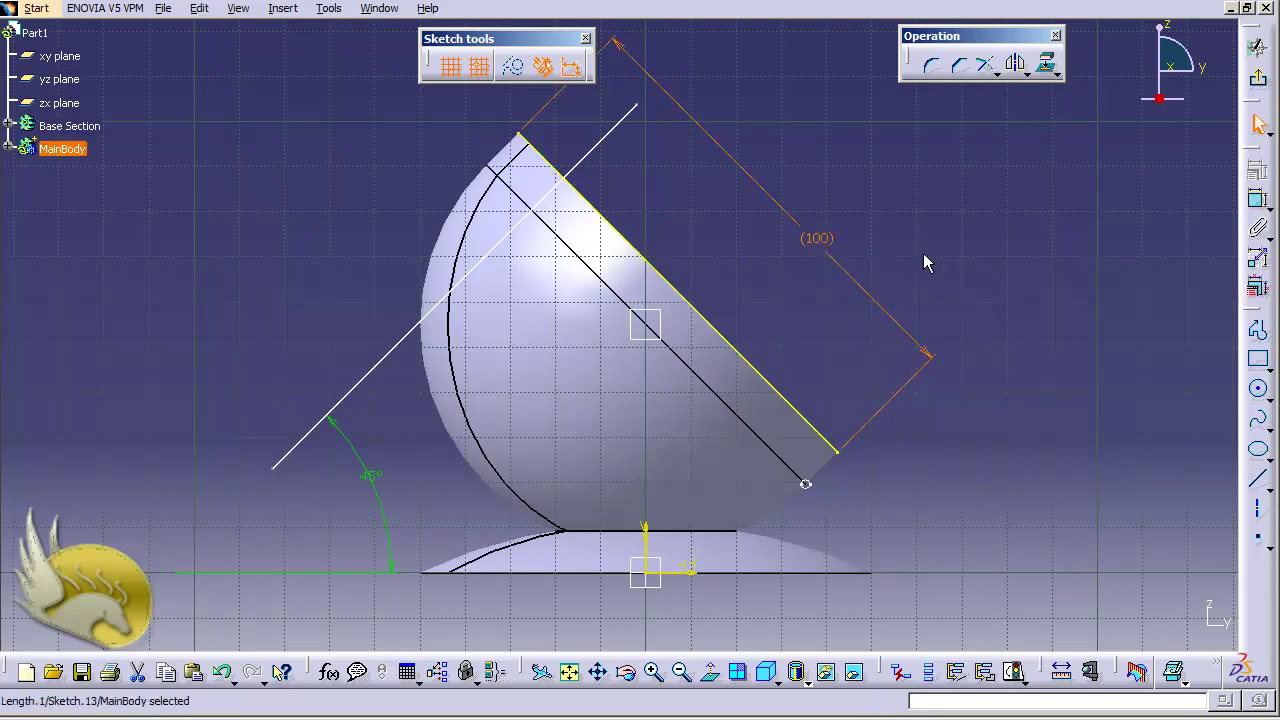
key(Delete)
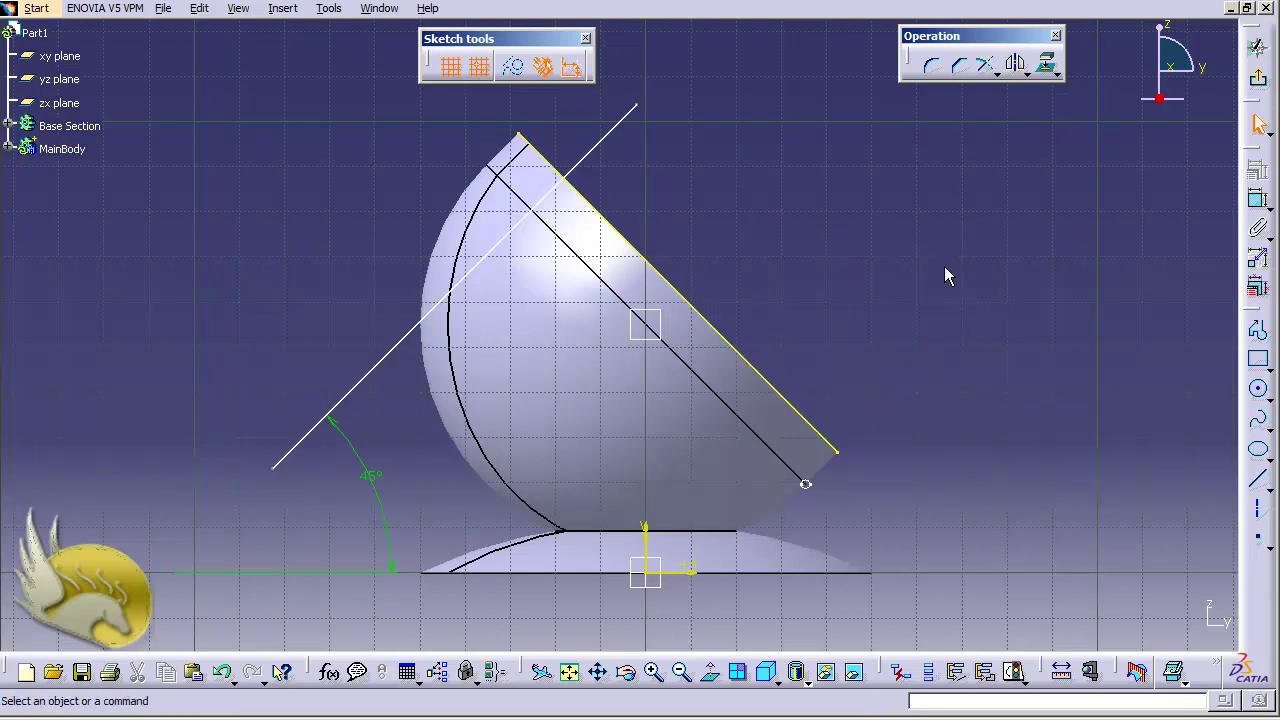
click(837, 452)
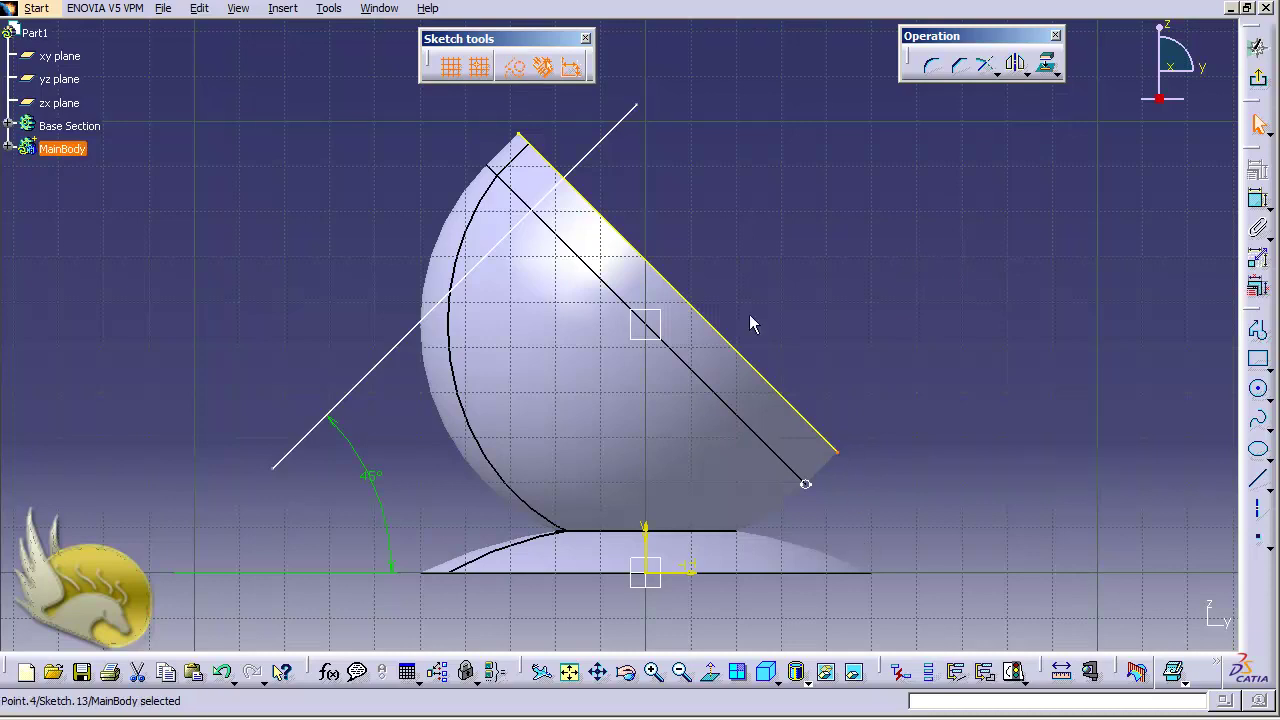
ctrl+click(528, 139)
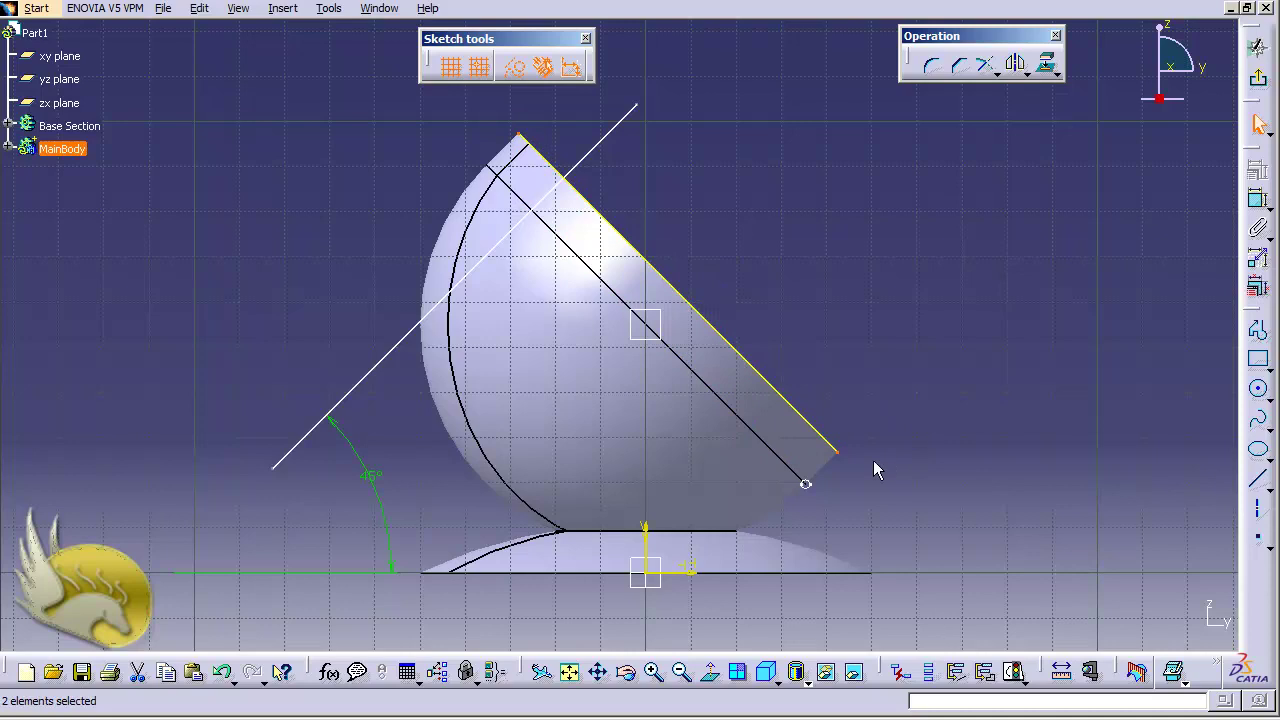
ctrl+click(620, 121)
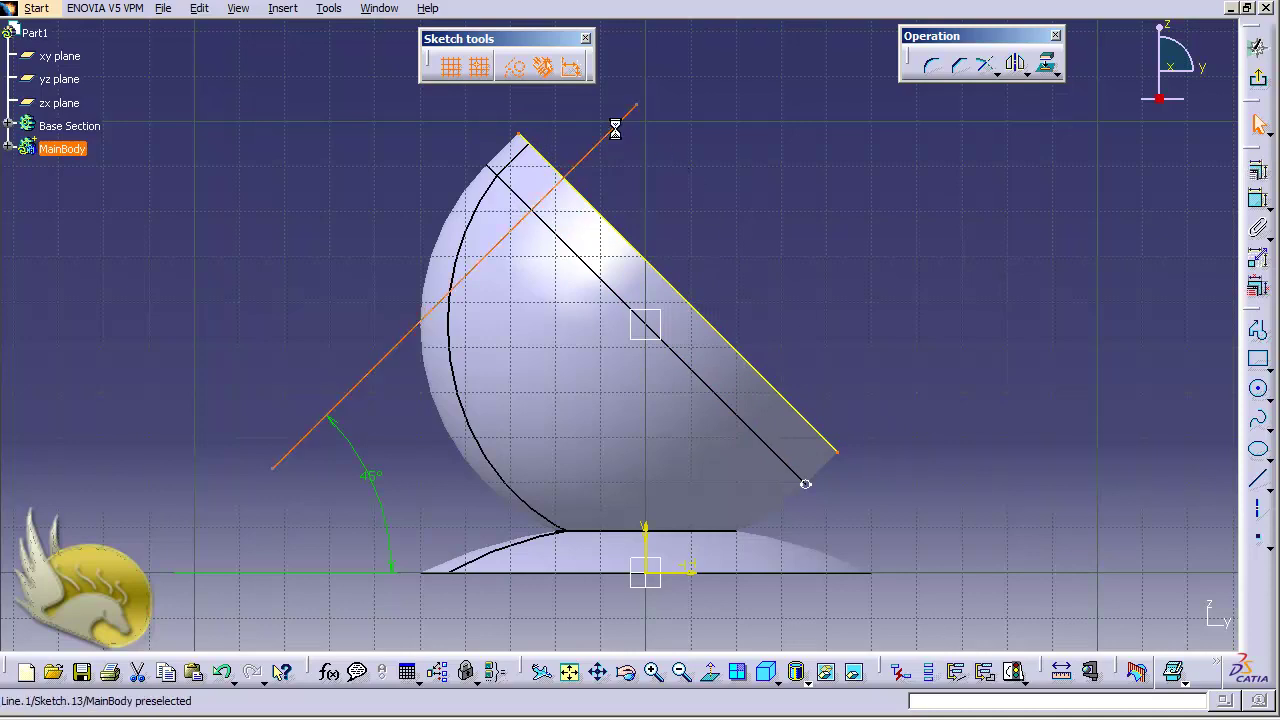
click(1257, 171)
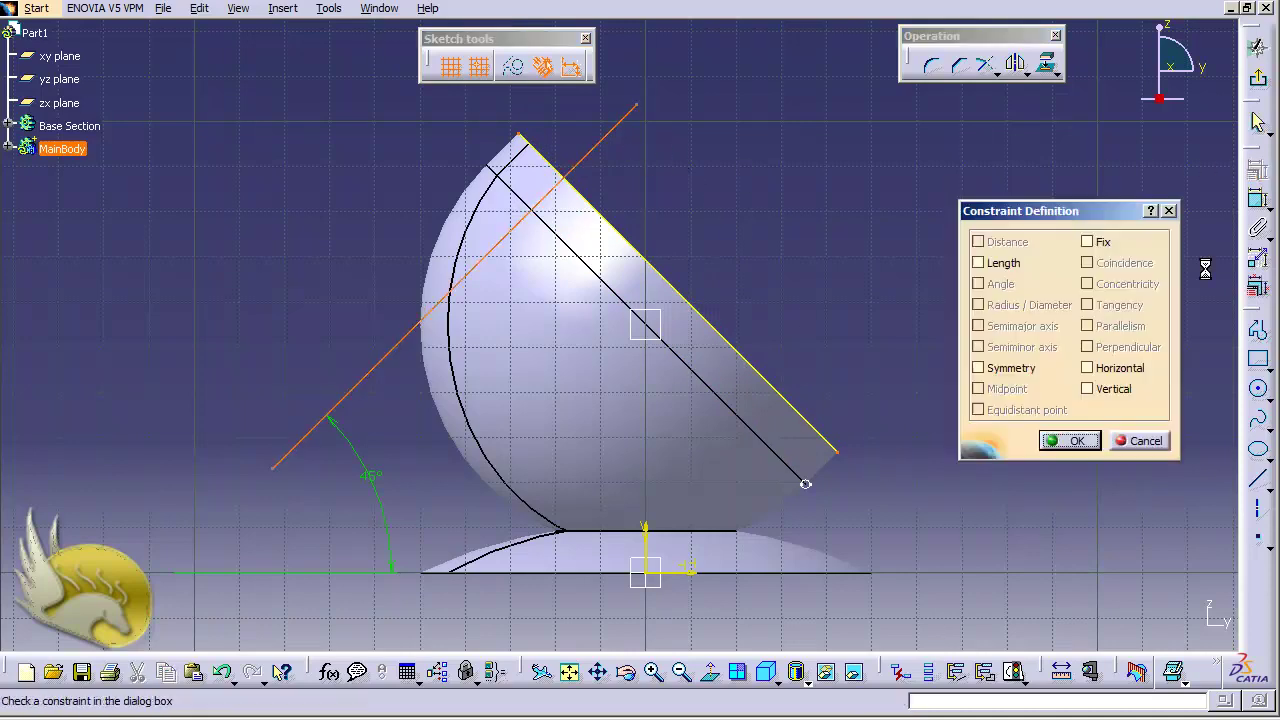
click(1031, 373)
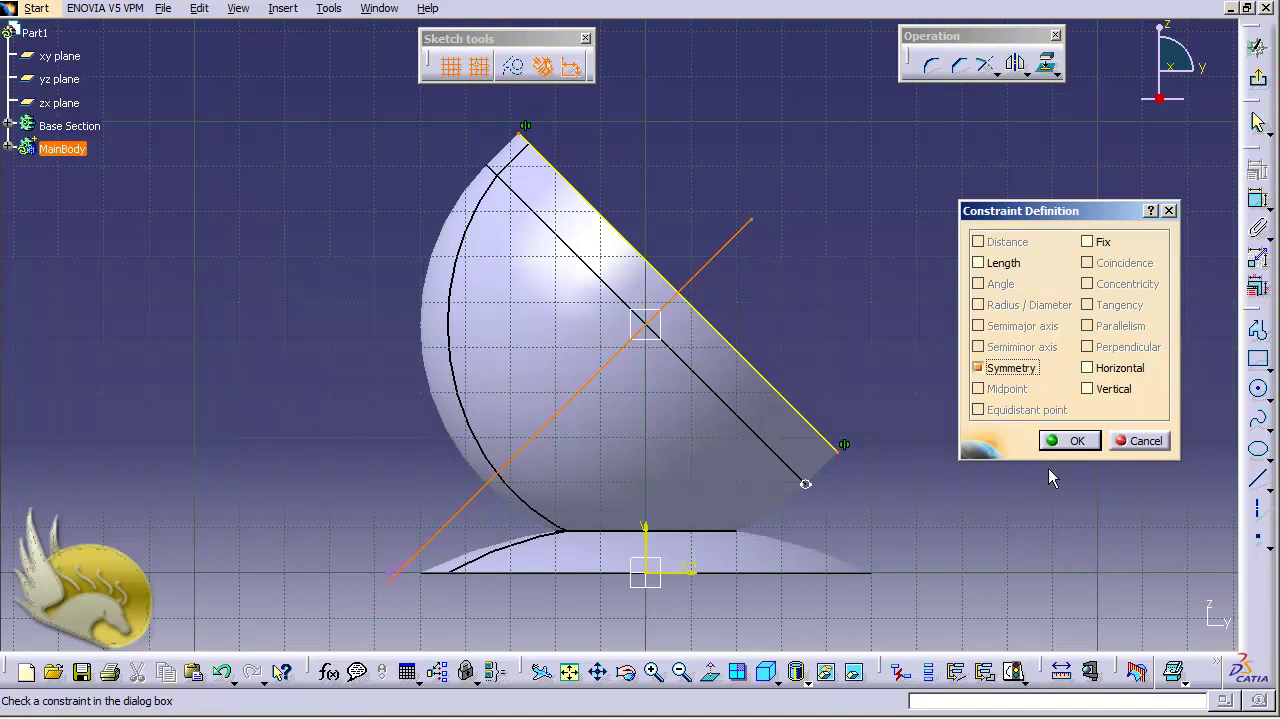
click(1069, 441)
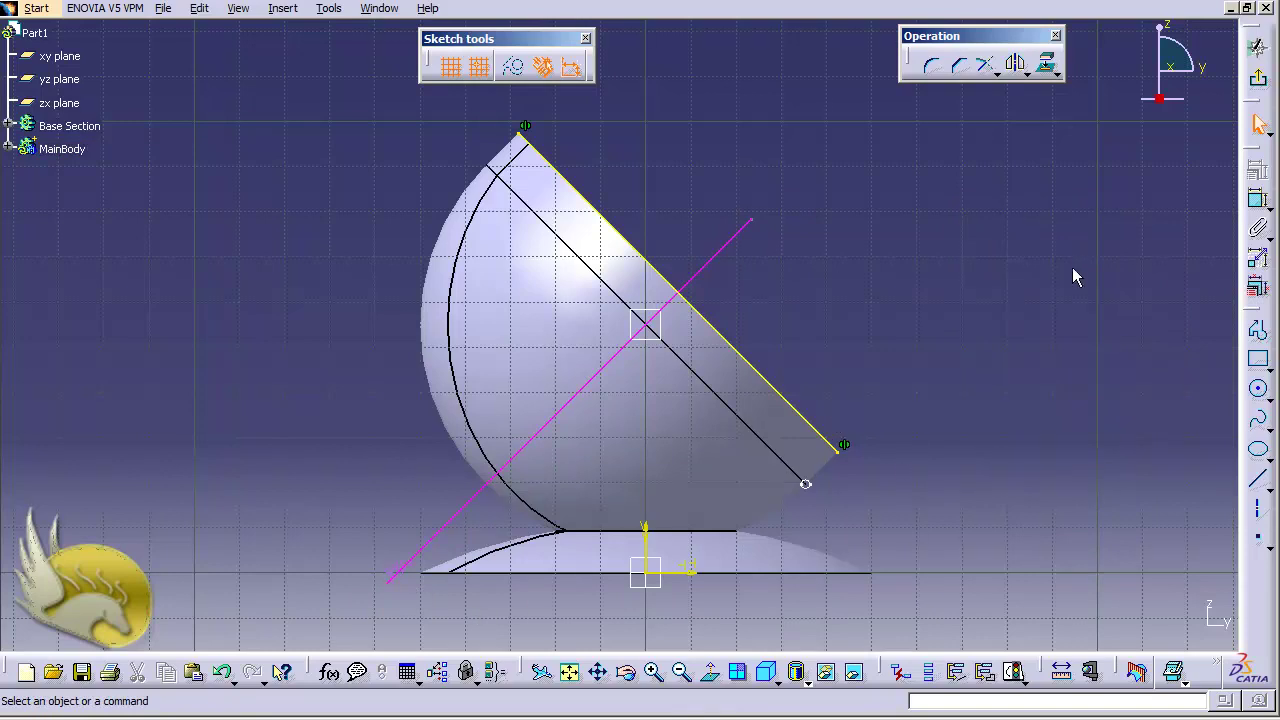
Delete the over-constraining 45-degree angle from the sketch through its update diagnosis, and exit the sketch.
click(1258, 47)
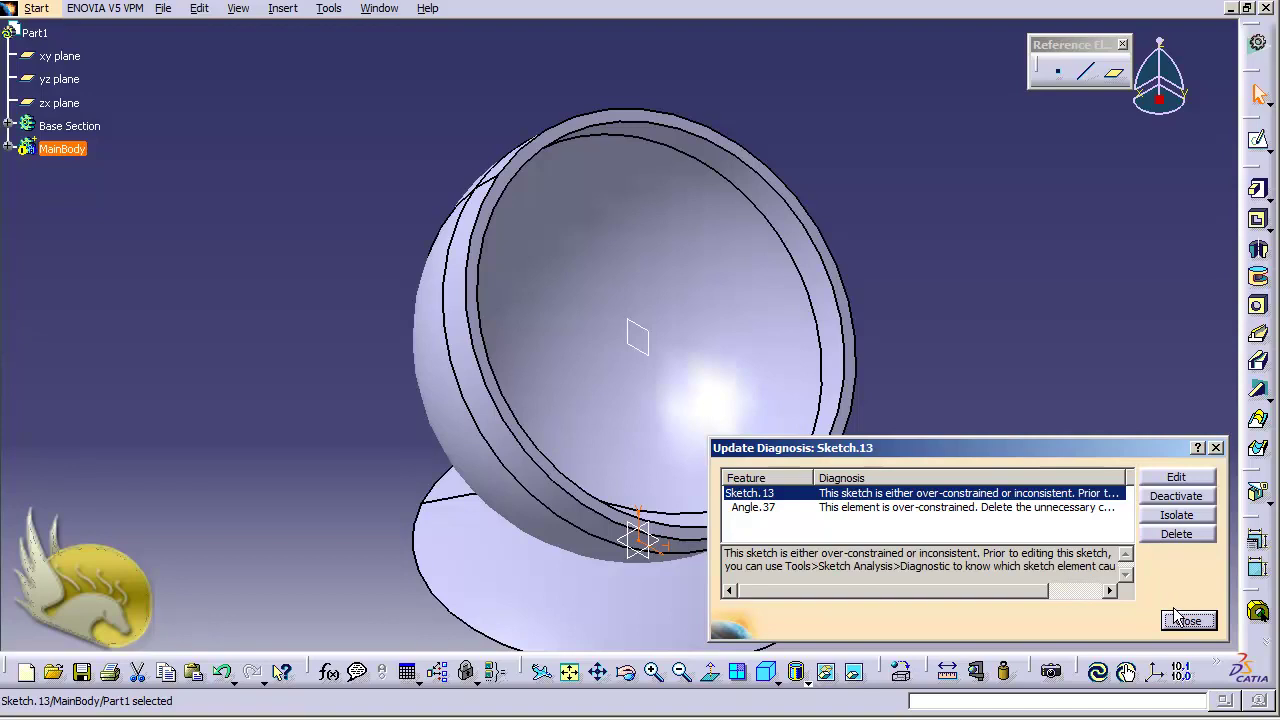
click(930, 508)
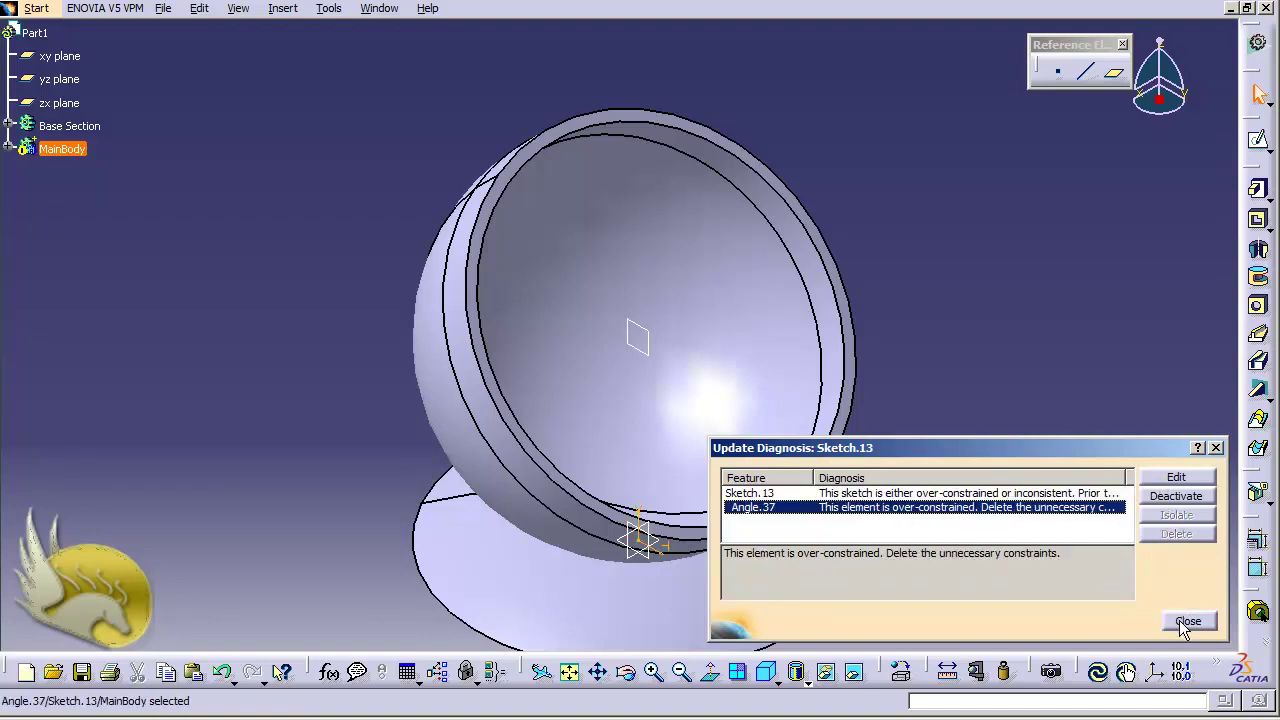
click(1172, 478)
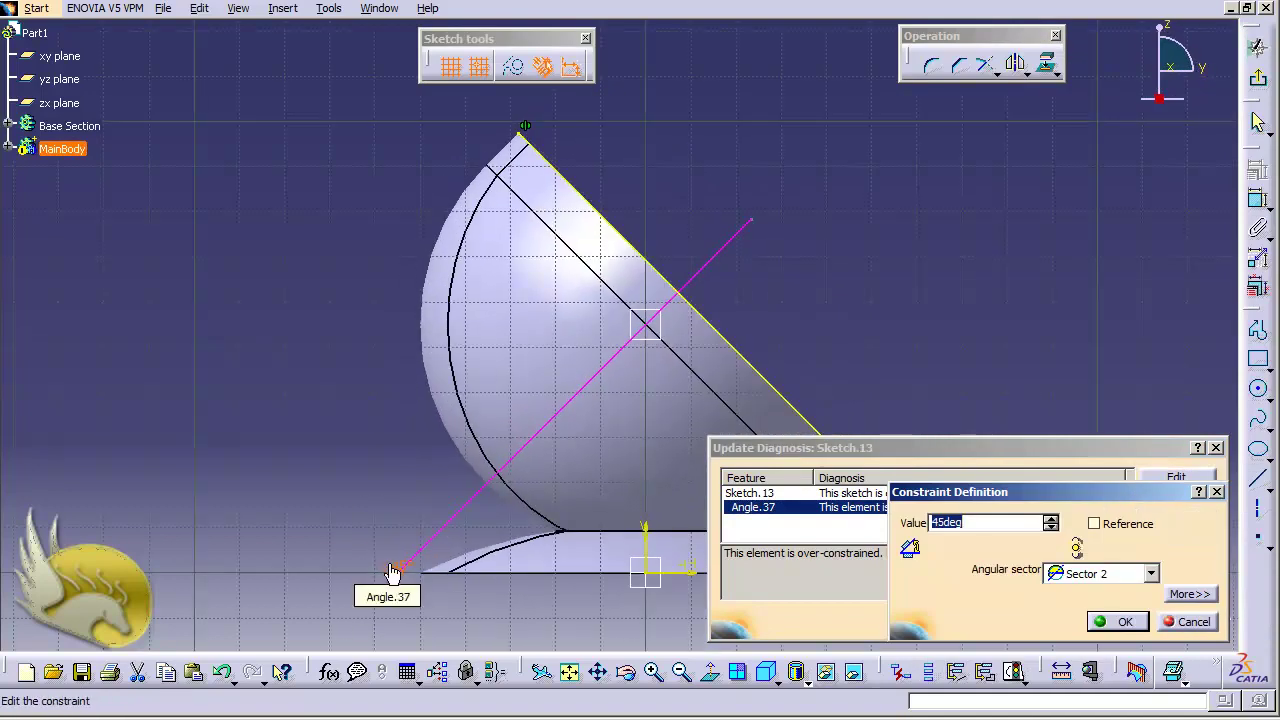
click(393, 572)
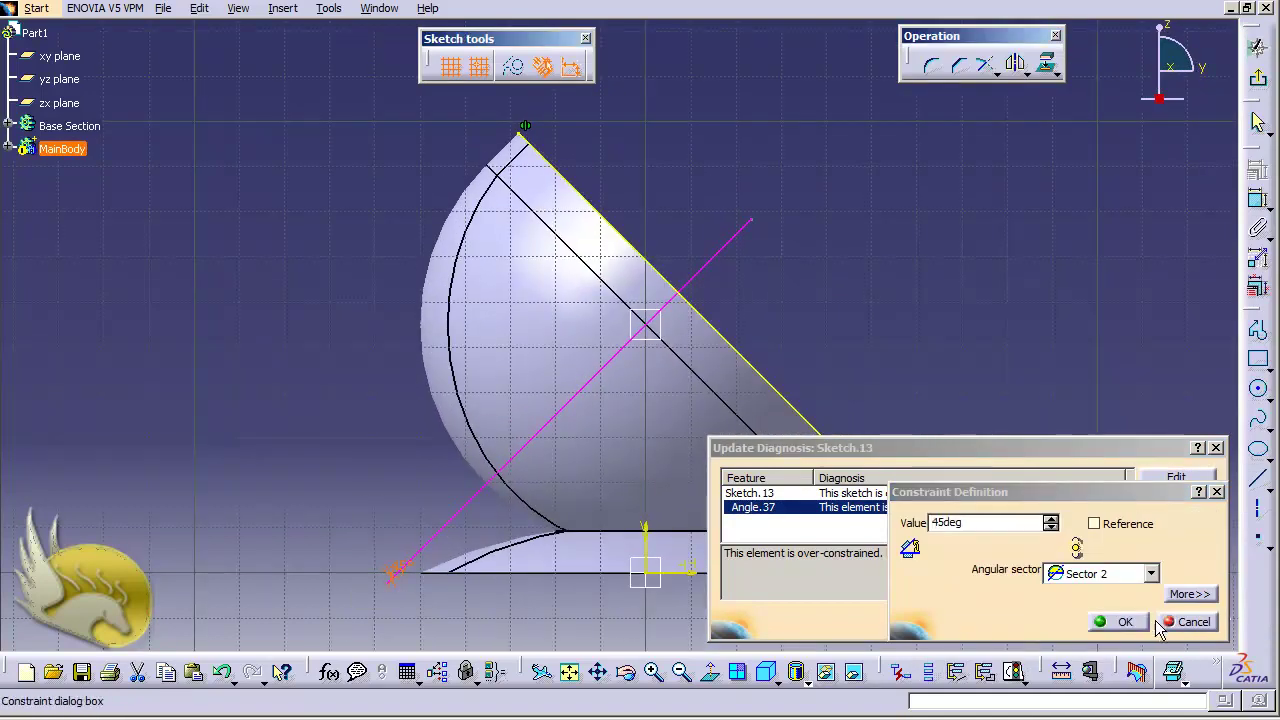
click(1189, 621)
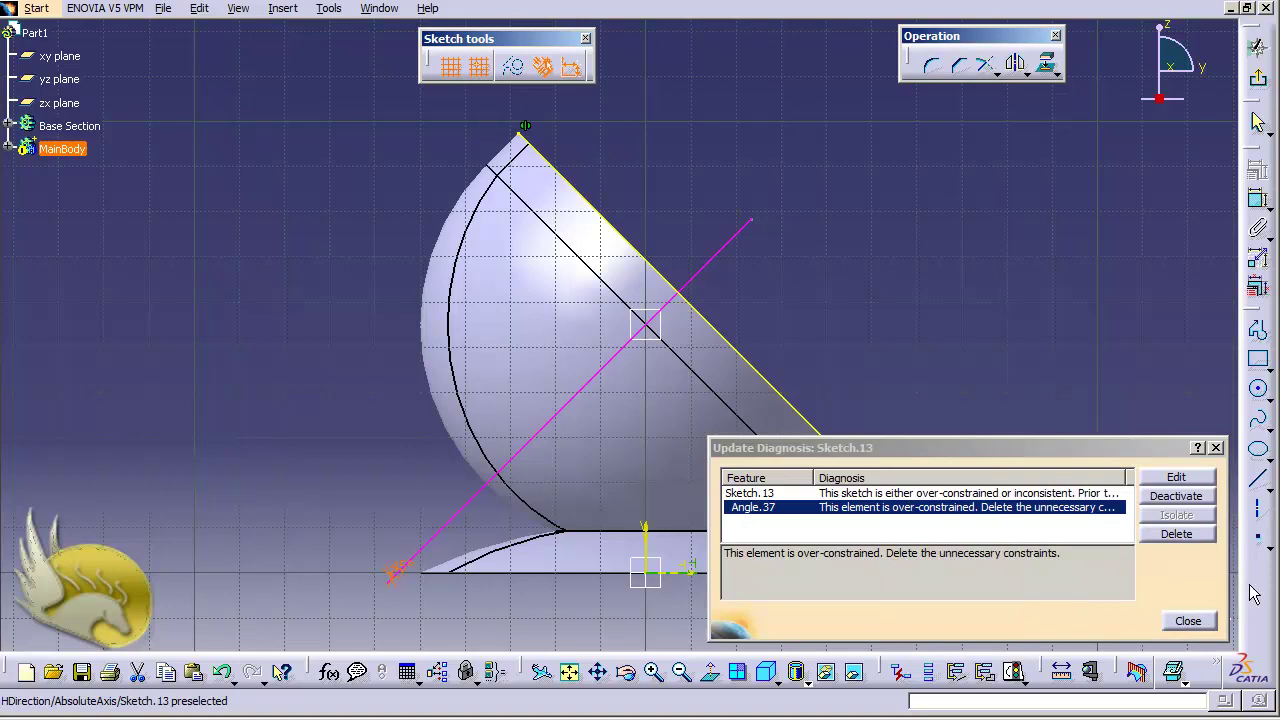
click(1188, 621)
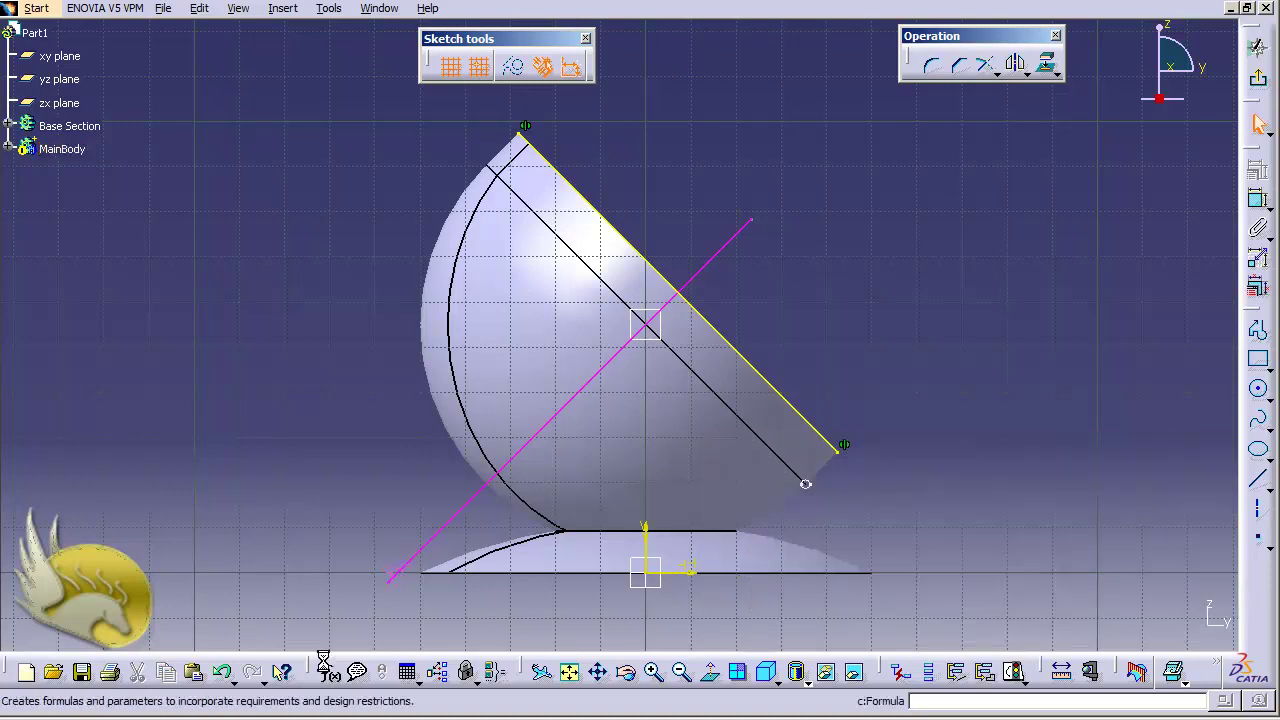
click(389, 582)
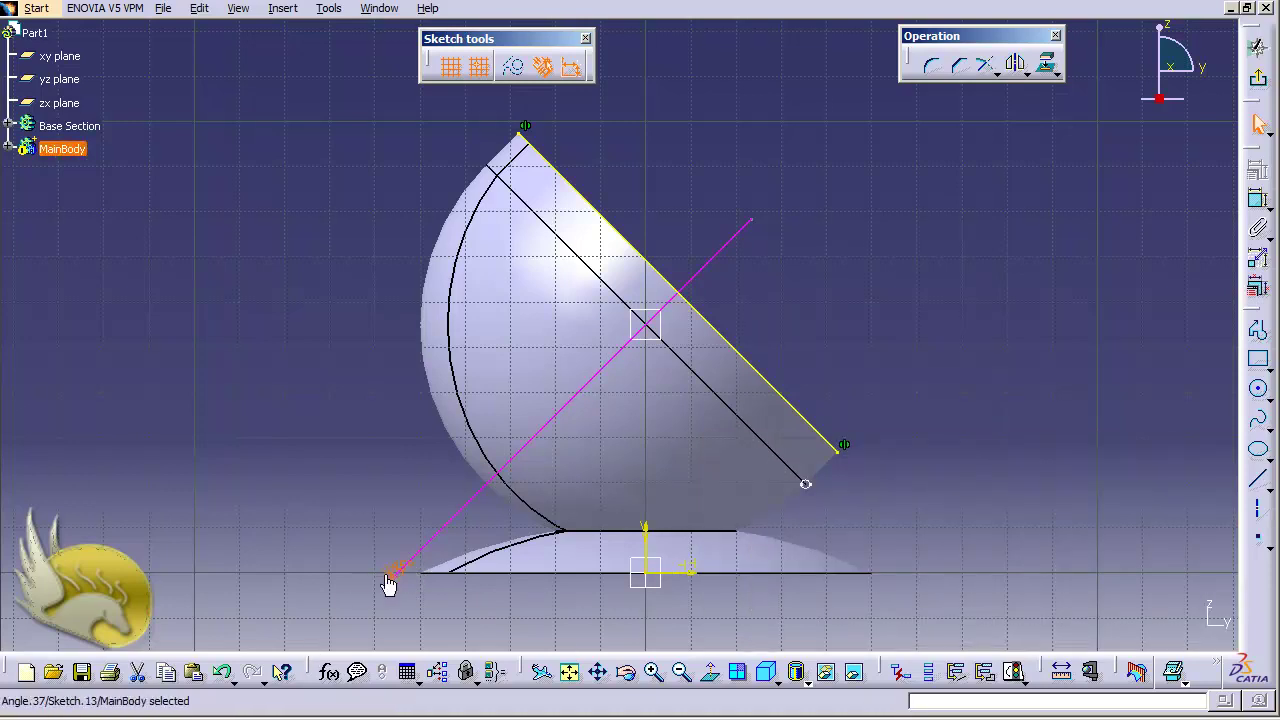
click(283, 518)
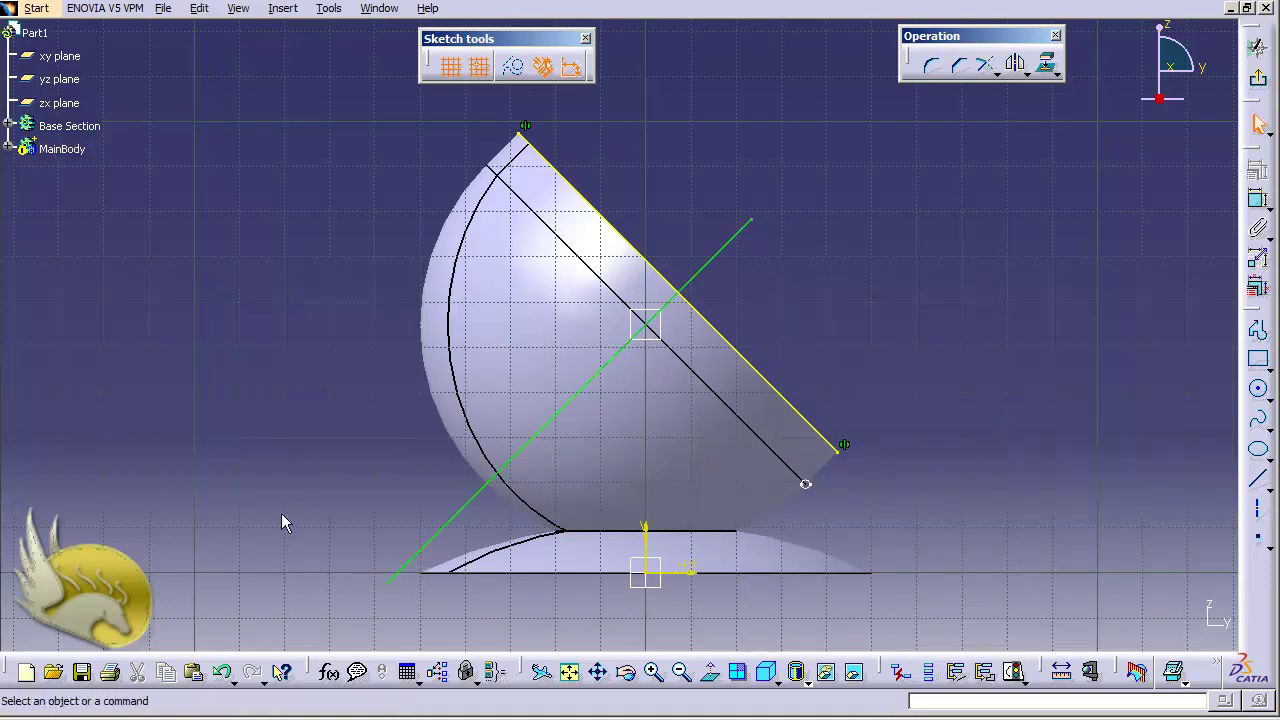
click(1258, 78)
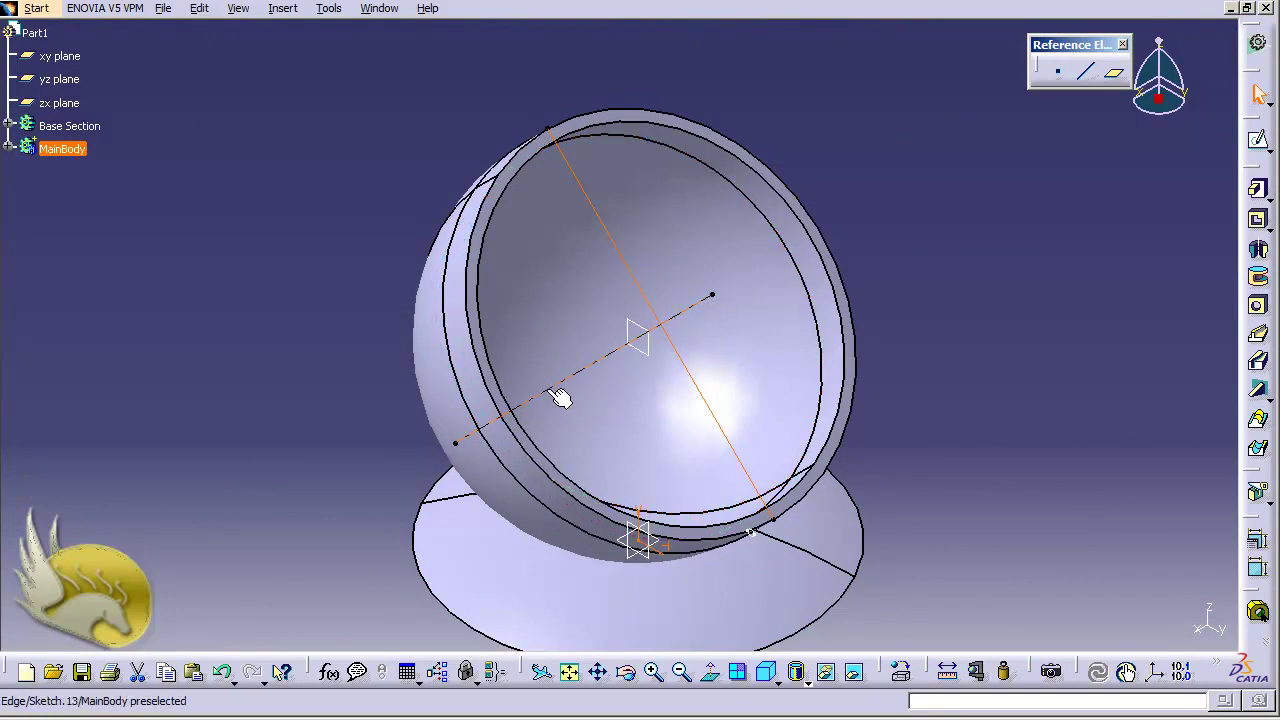
Try hiding the sketch that holds the slanted and projected lines, and undo the hiding.
click(700, 360)
click(978, 253)
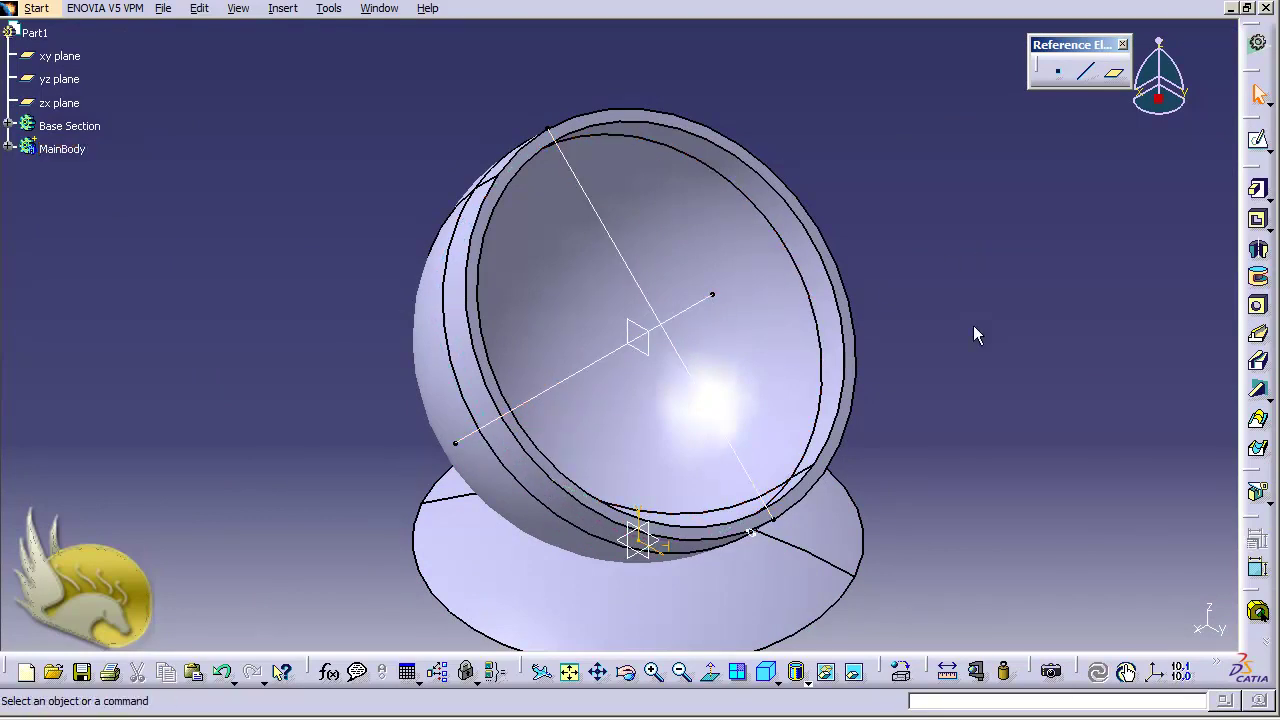
double_click(705, 400)
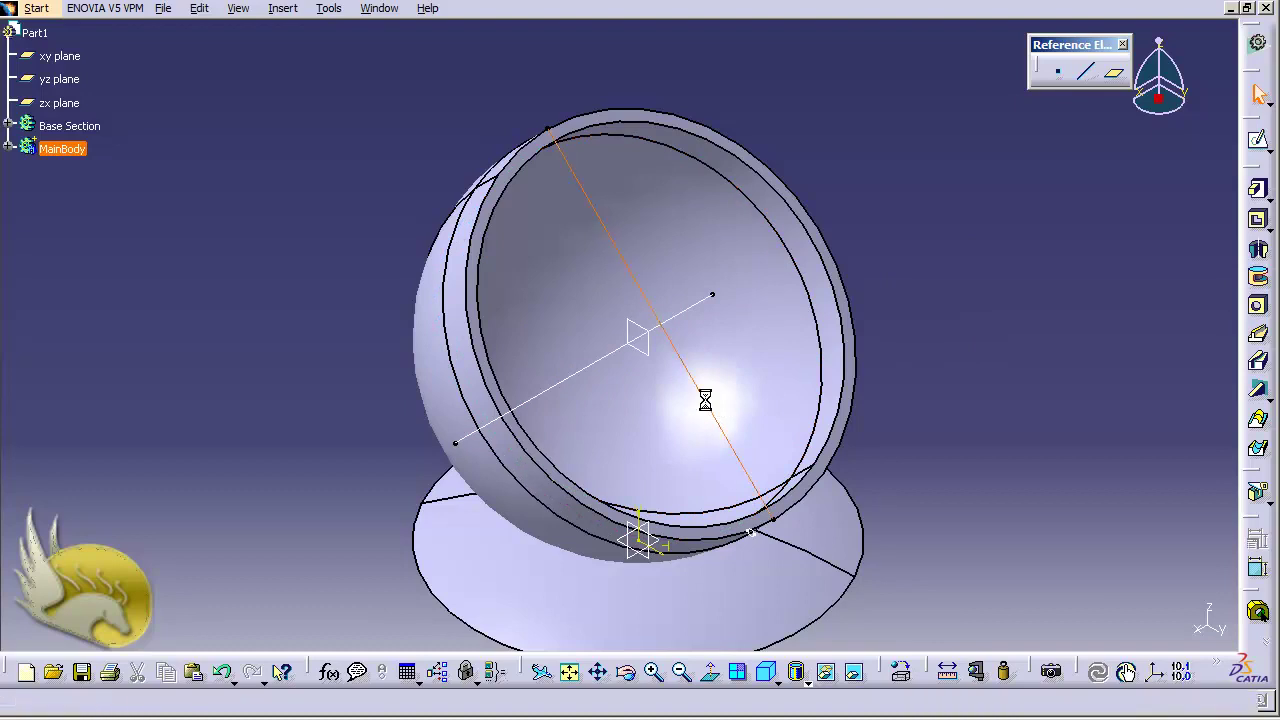
right_click(705, 400)
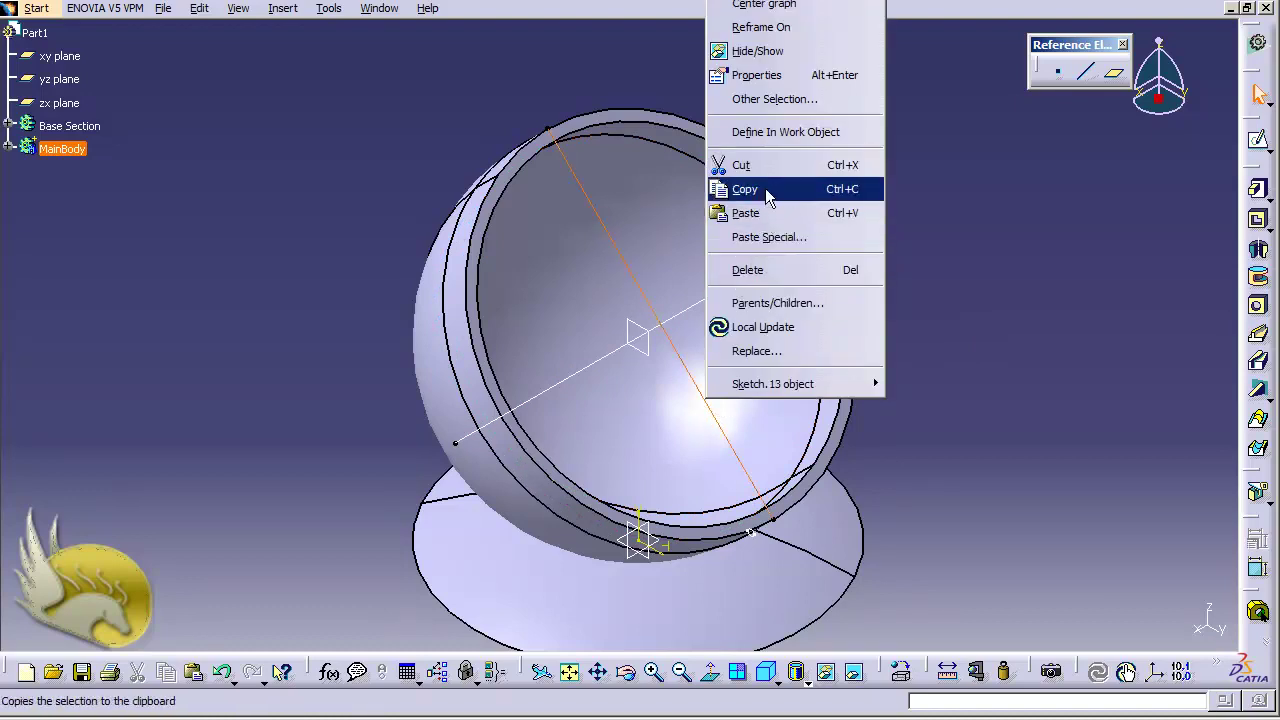
click(763, 58)
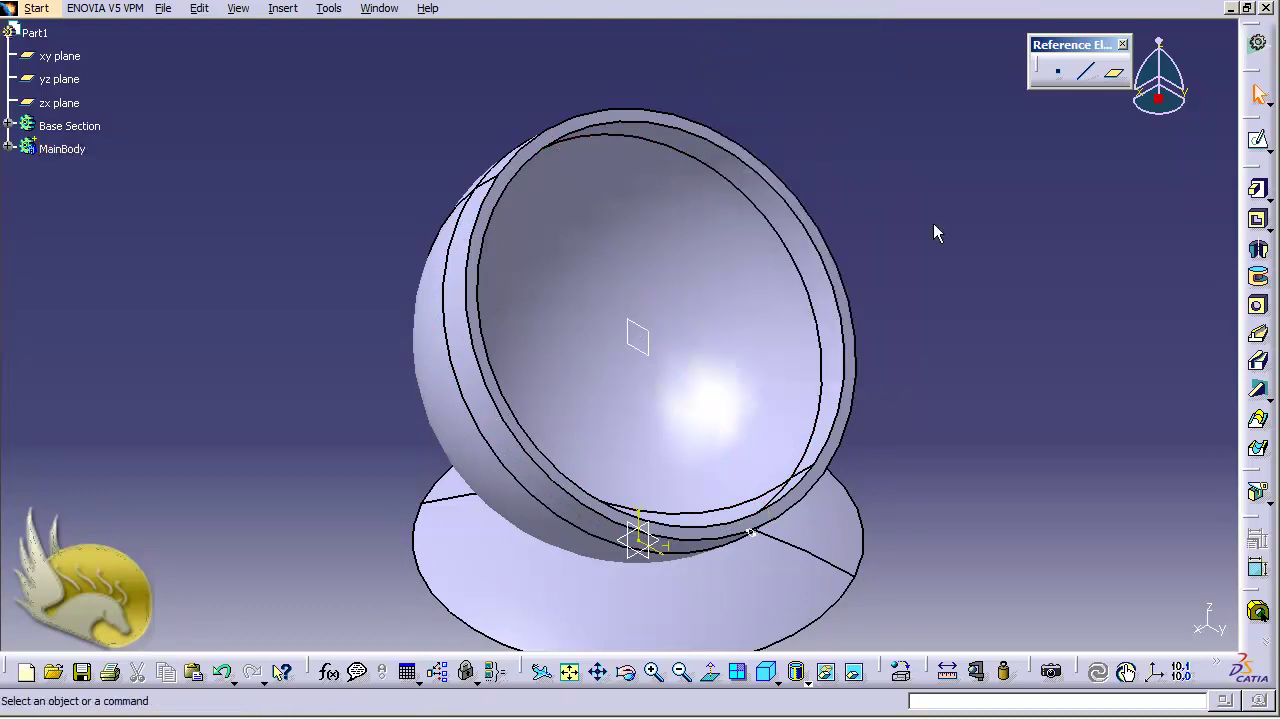
key(ctrl+z)
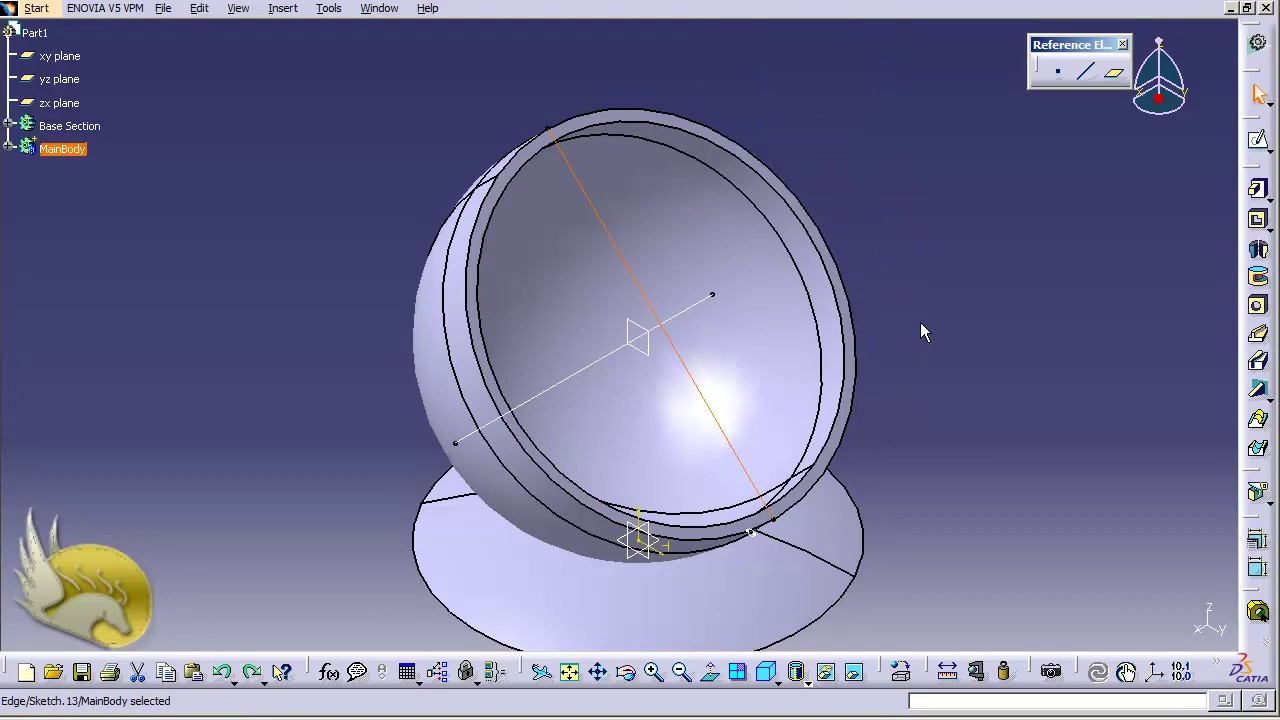
click(955, 333)
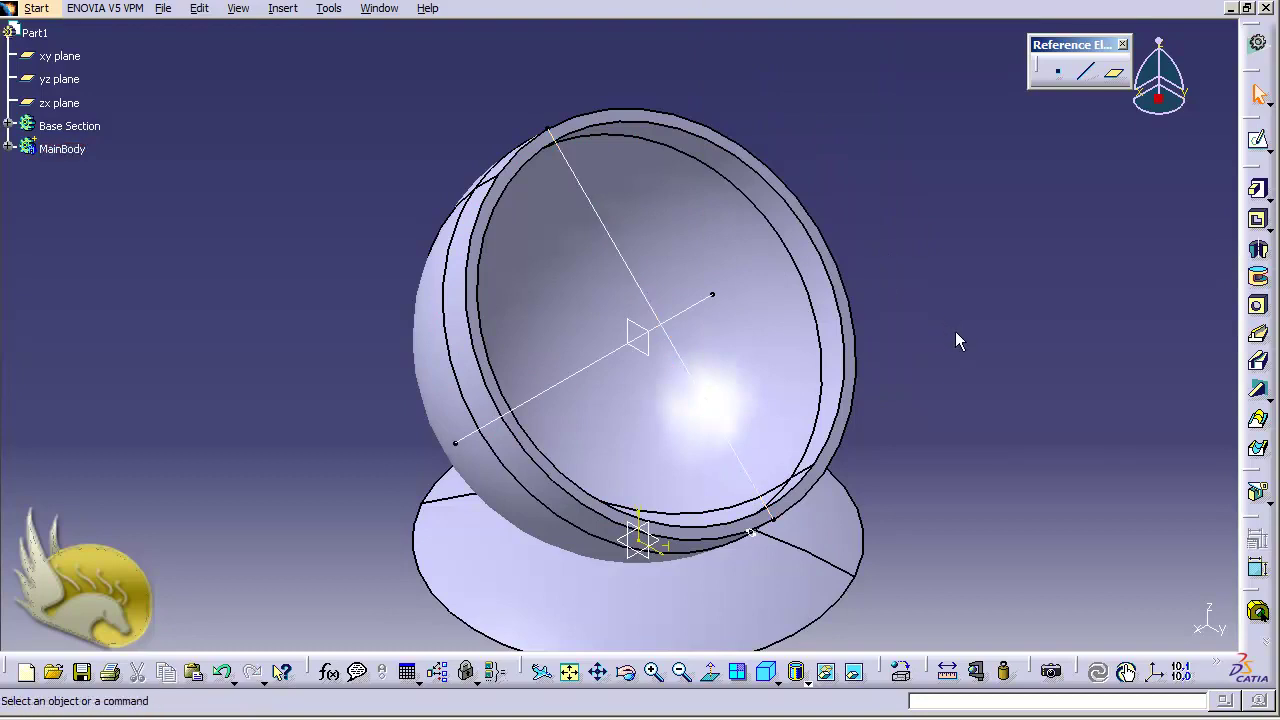
Reopen the sketch, delete the projected rim line so only the slanted axis line is left, and exit the sketch.
click(700, 380)
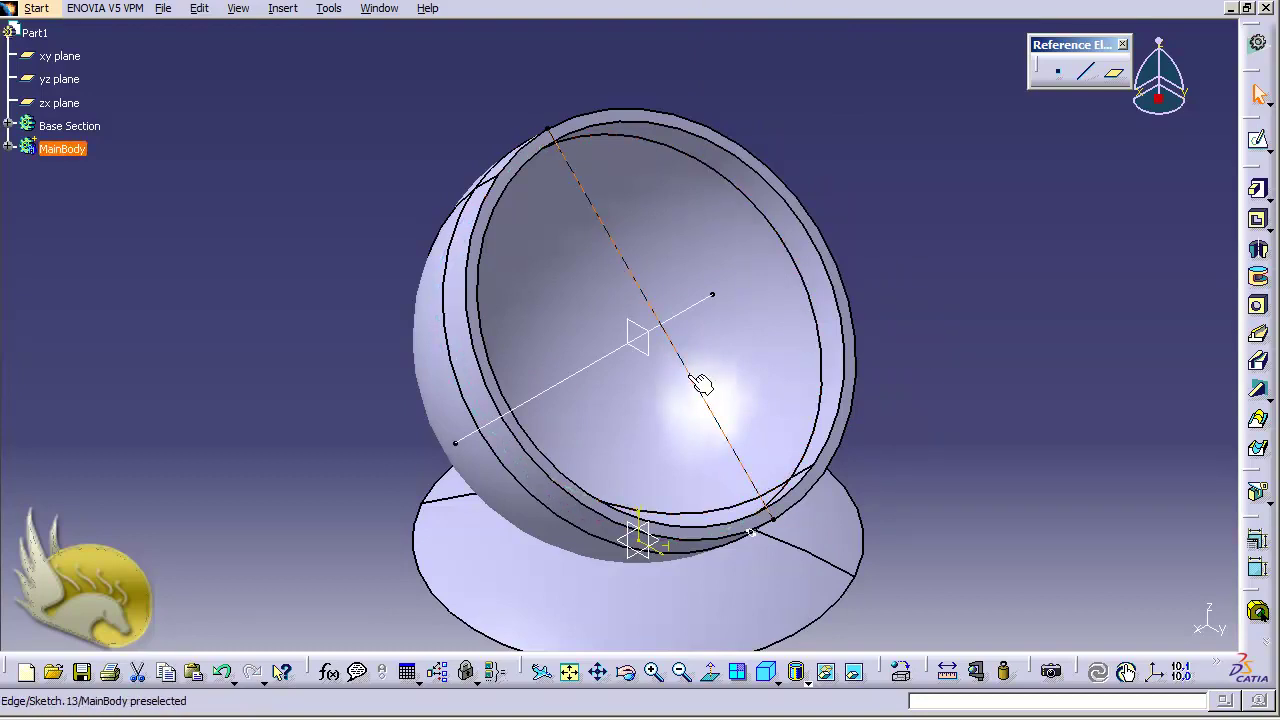
click(600, 365)
click(1257, 141)
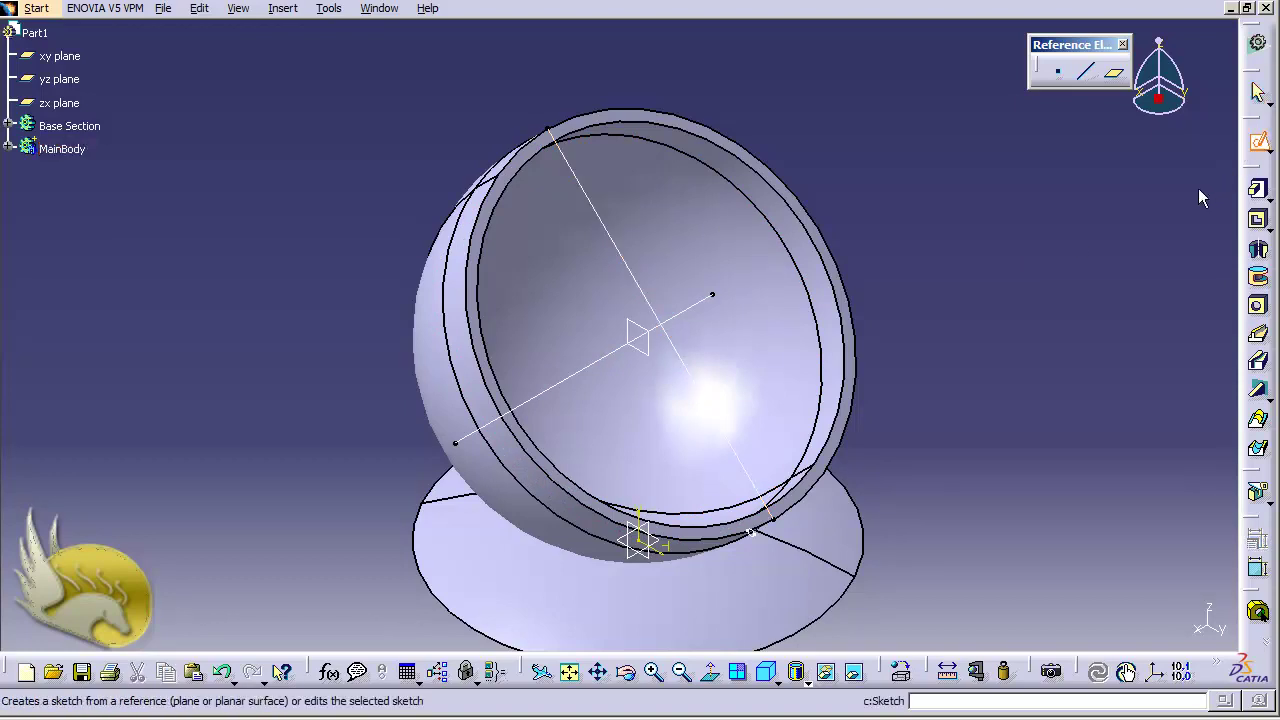
double_click(600, 351)
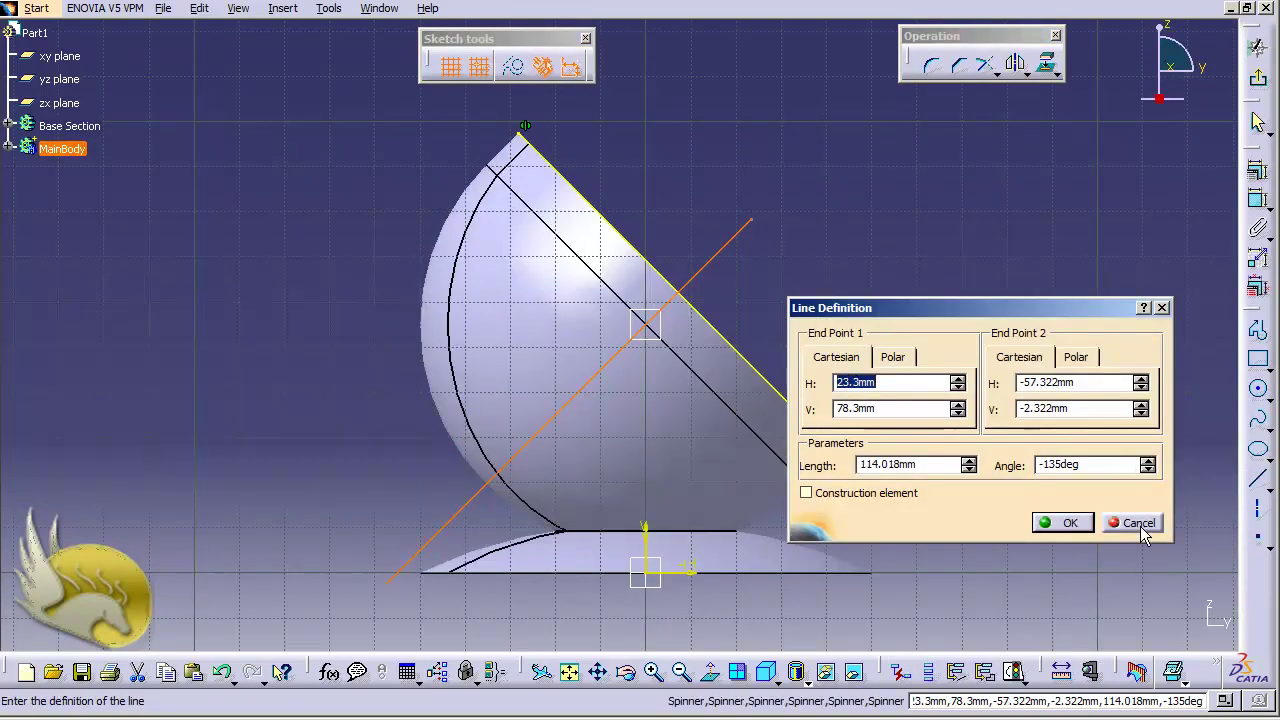
click(1137, 522)
click(845, 446)
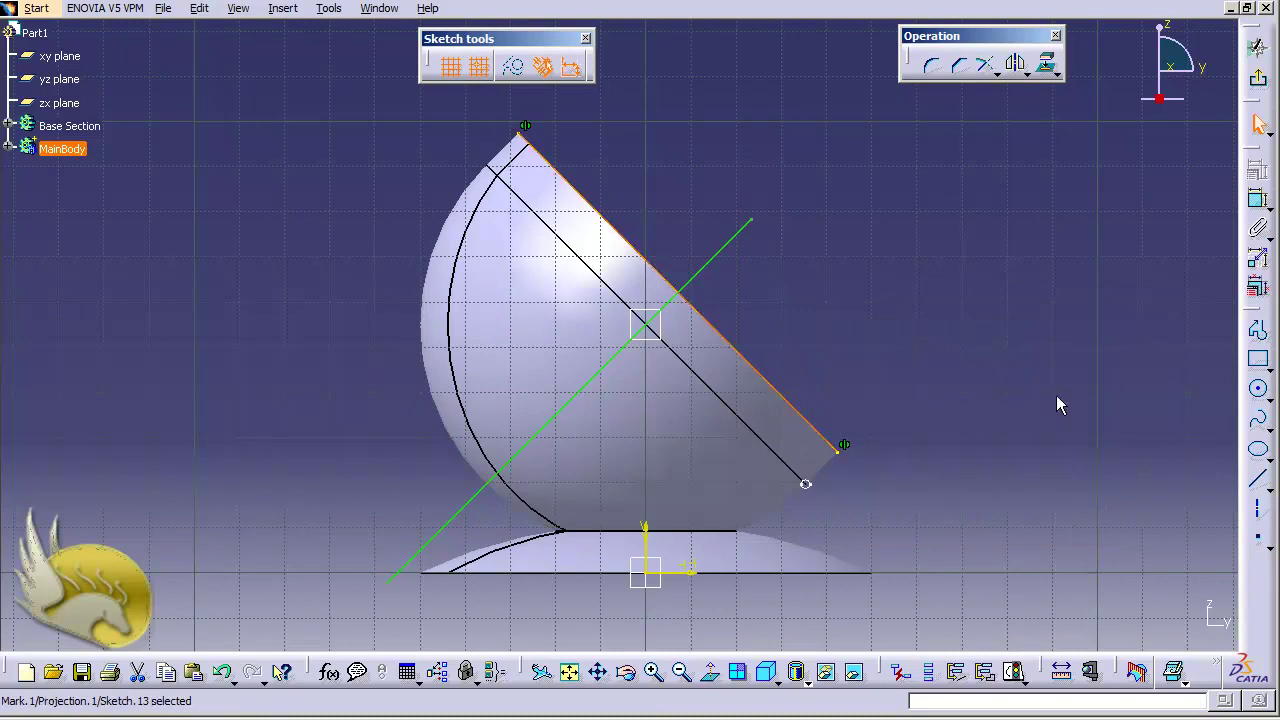
key(Delete)
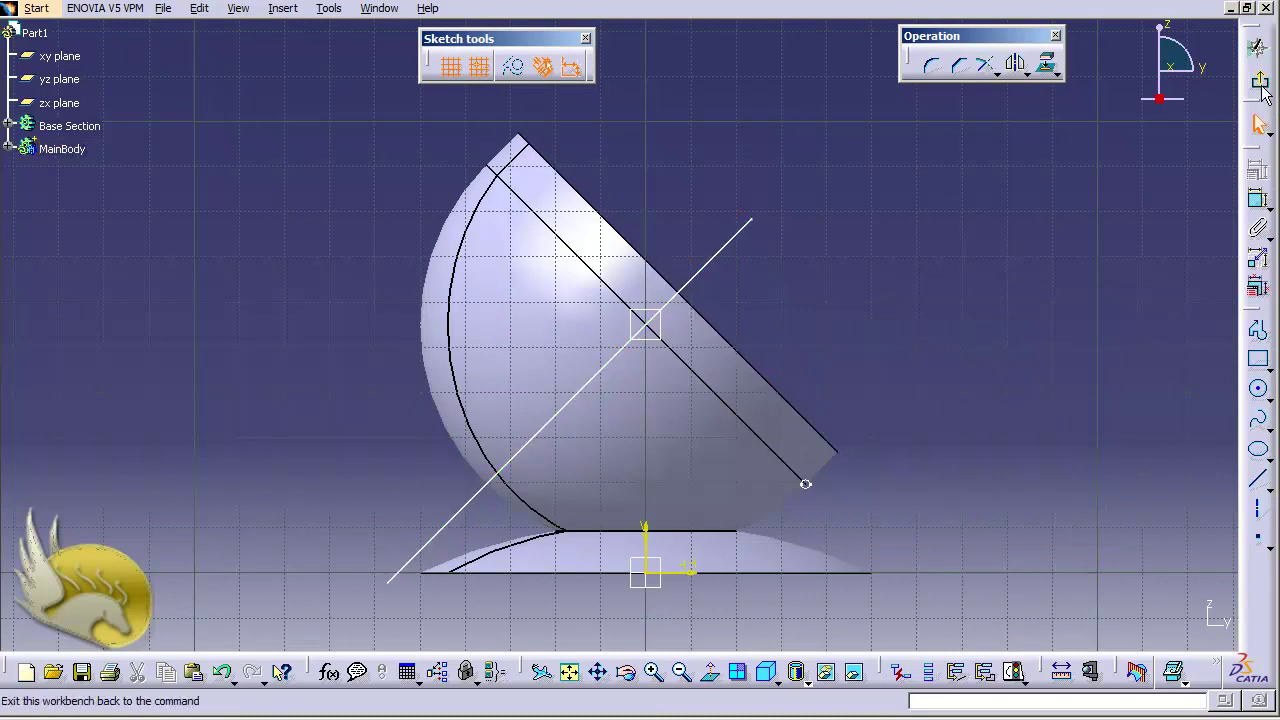
click(1258, 48)
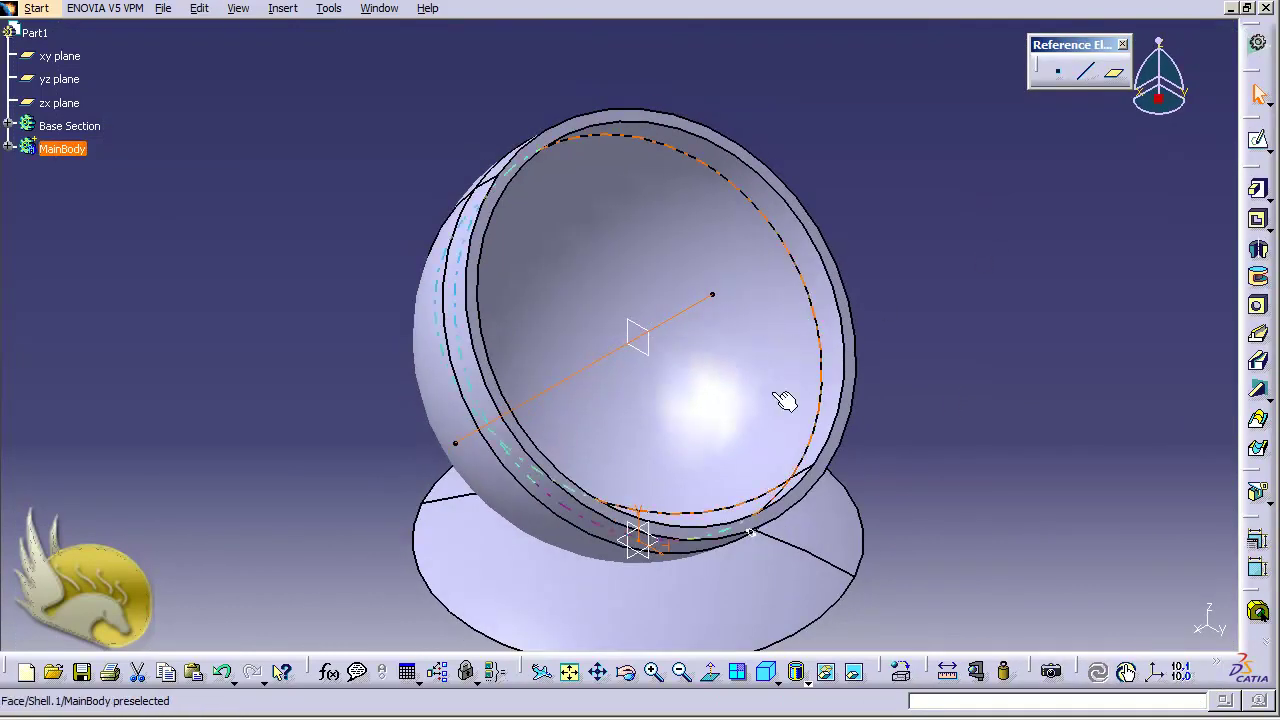
click(1043, 188)
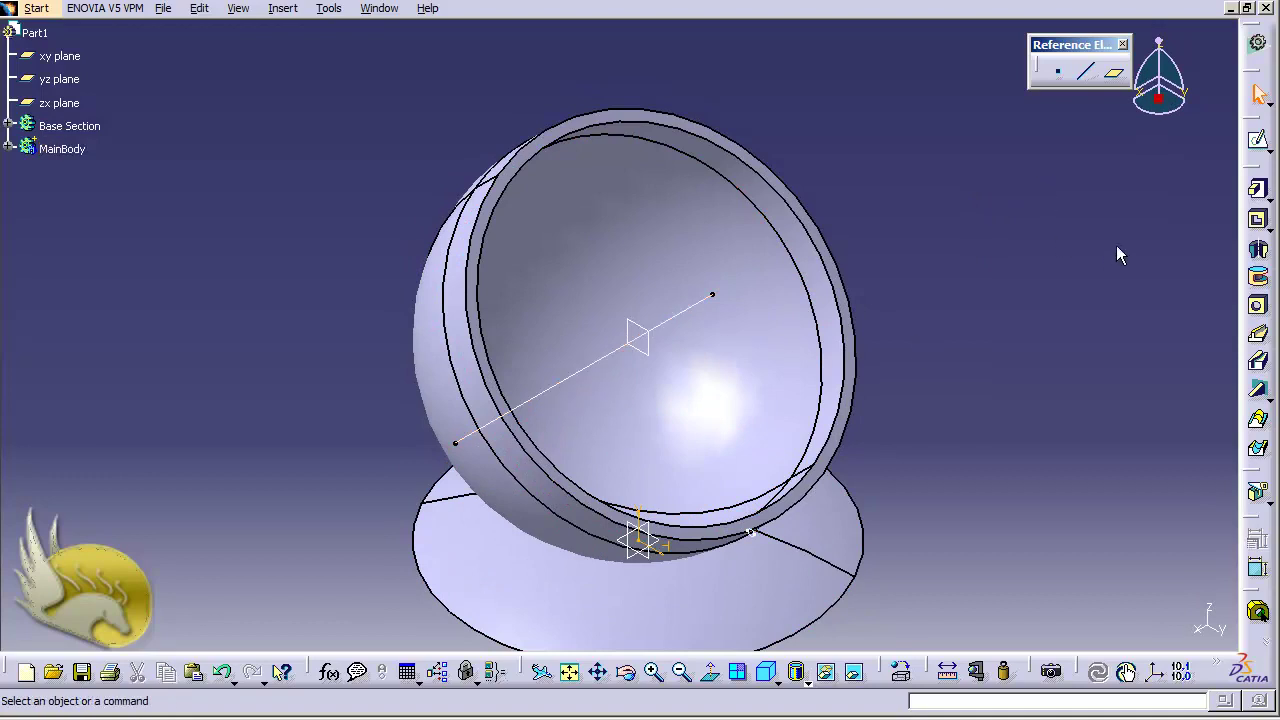
Cut a 360-degree groove around the rim by revolving the small profile Sketch.12 about the slanted axis line.
click(1258, 277)
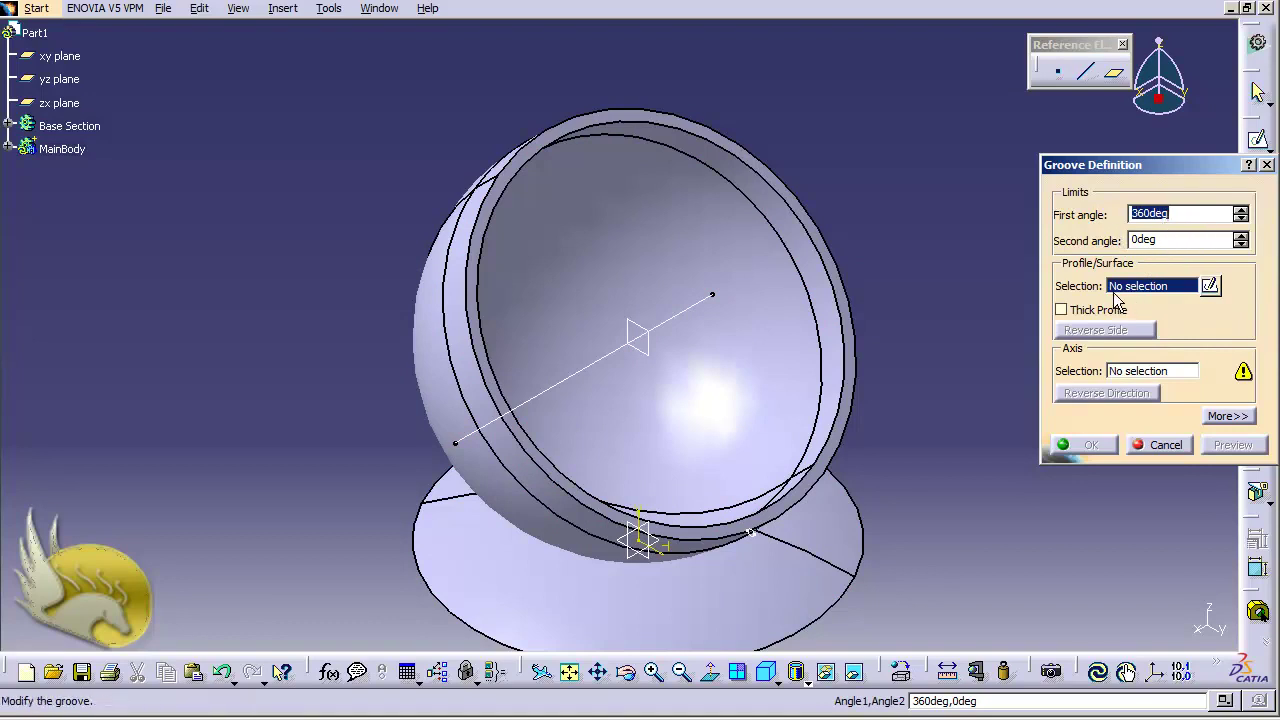
click(511, 492)
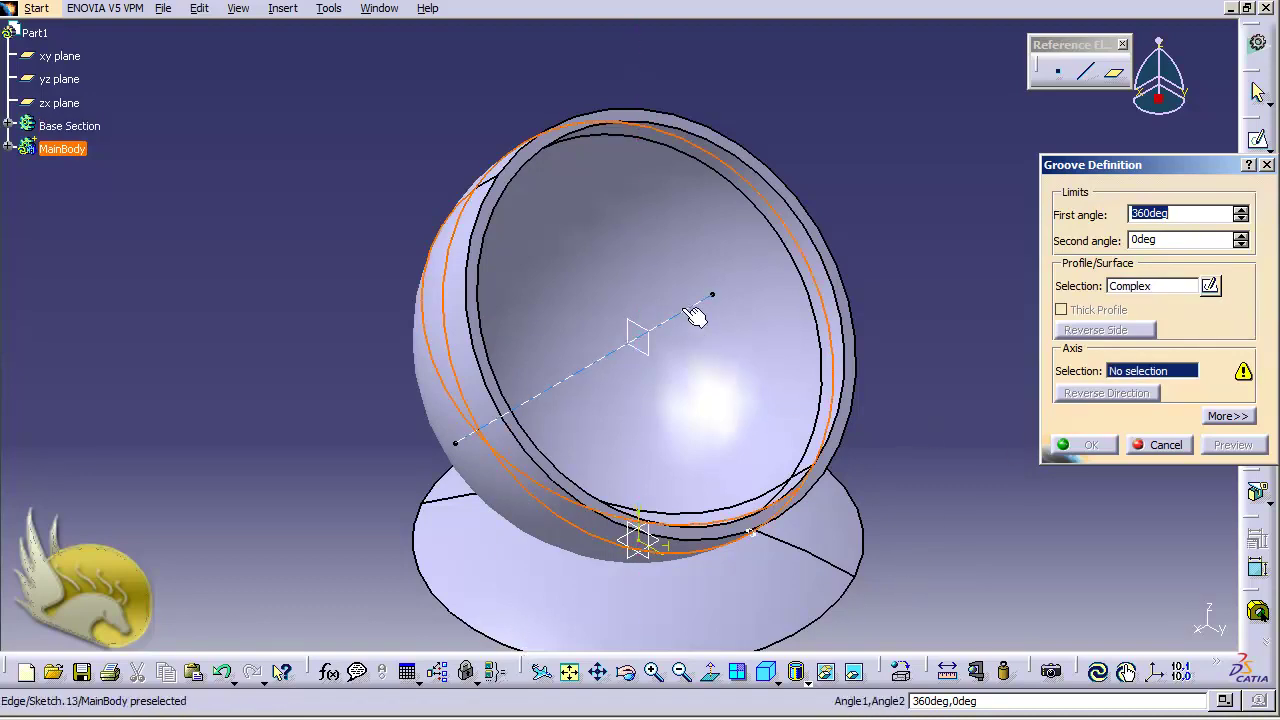
click(655, 325)
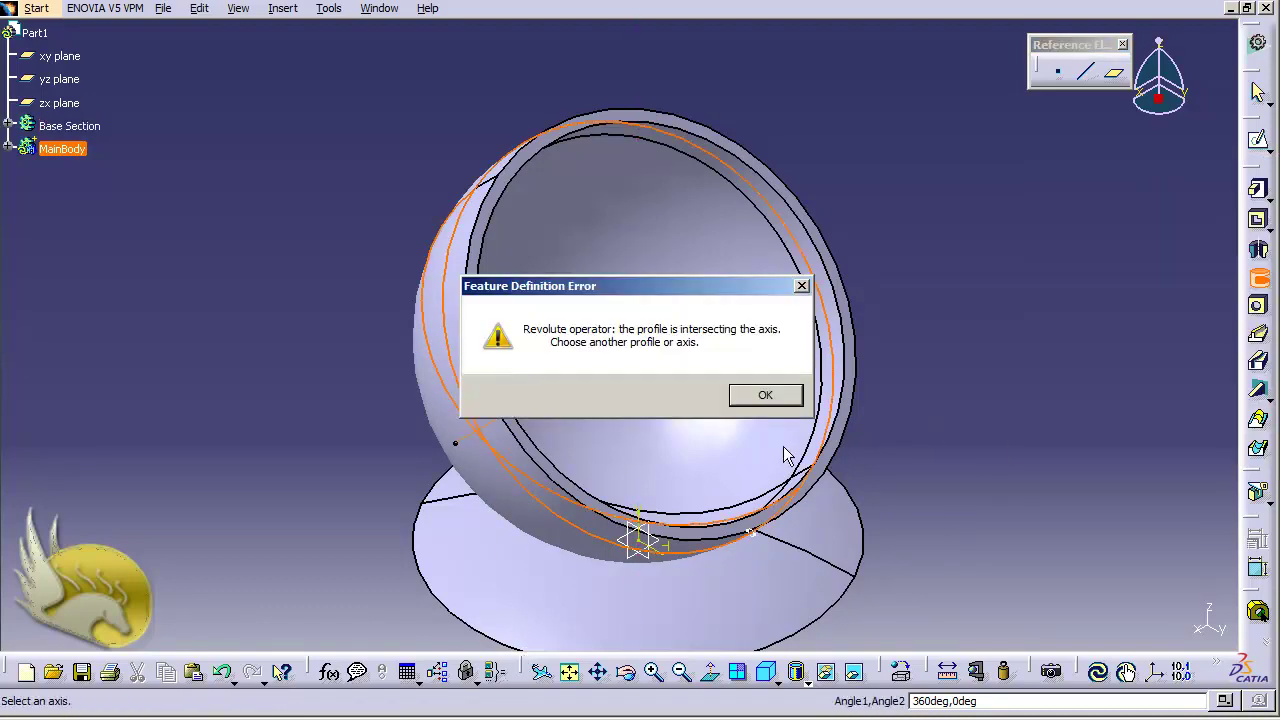
click(752, 396)
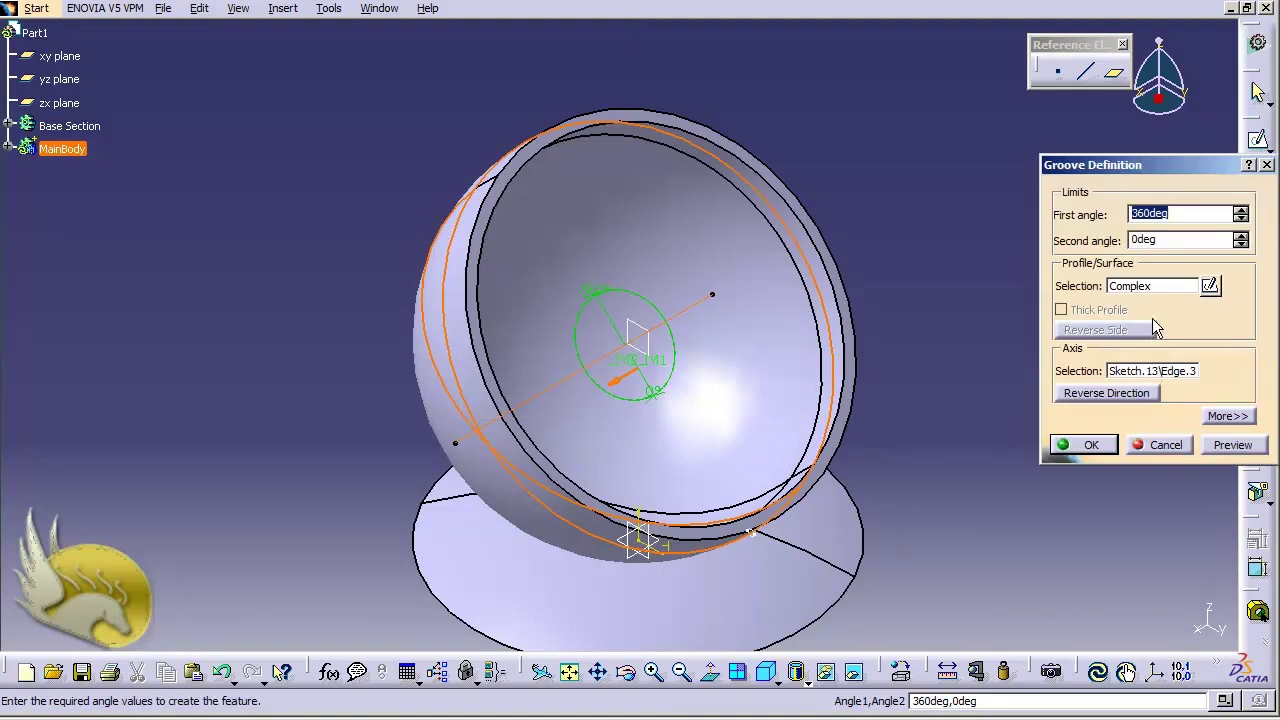
click(1153, 291)
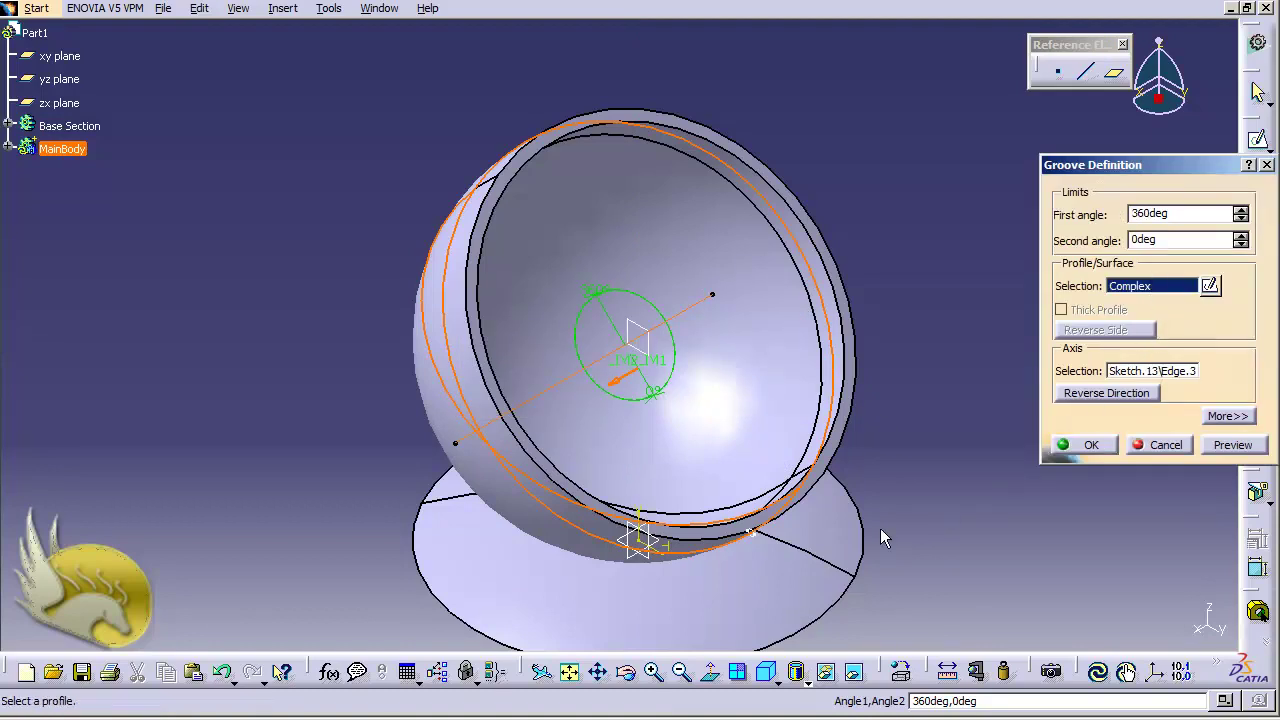
click(763, 541)
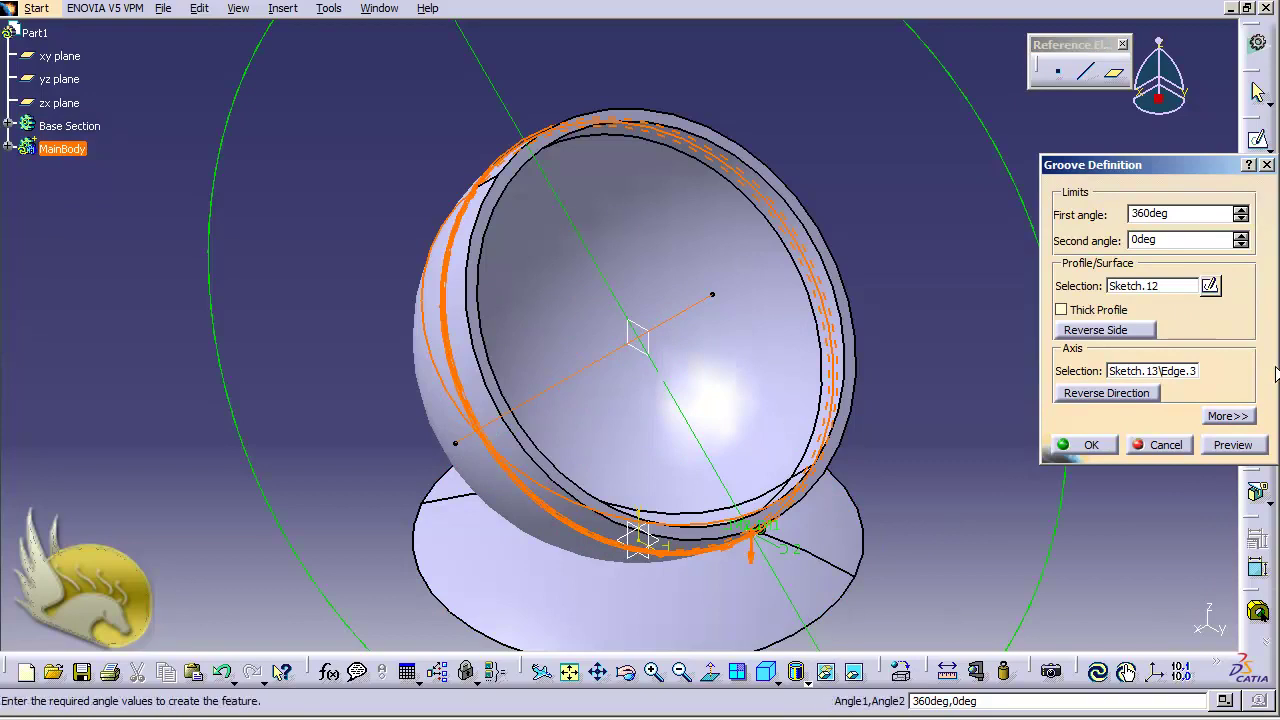
click(1091, 445)
click(1110, 457)
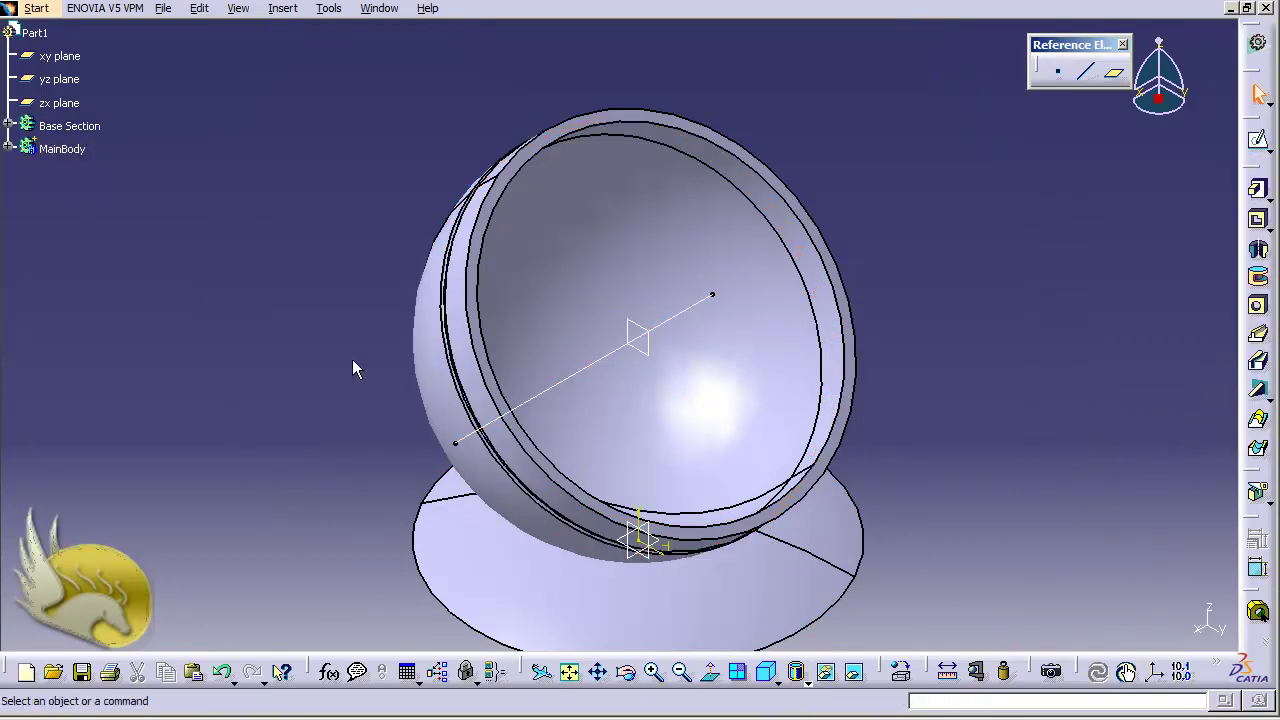
Hide the sketch that holds the slanted axis line.
key(ctrl+Right)
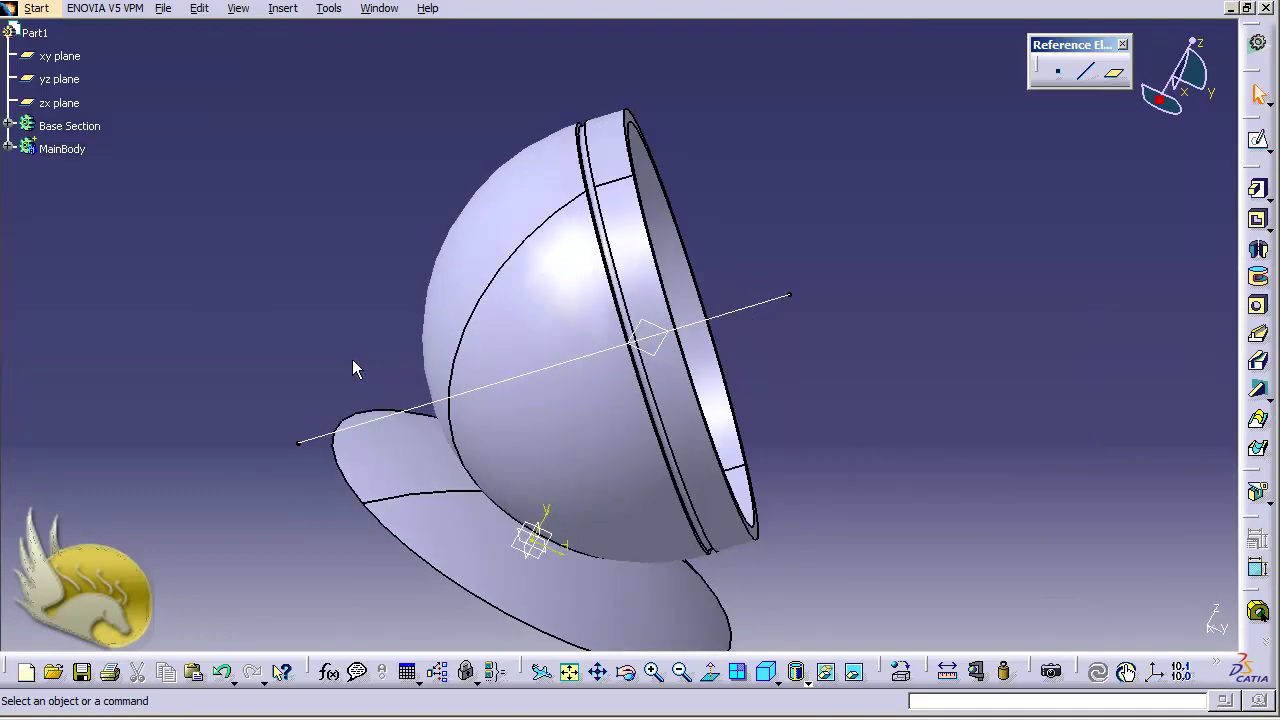
key(ctrl+Right)
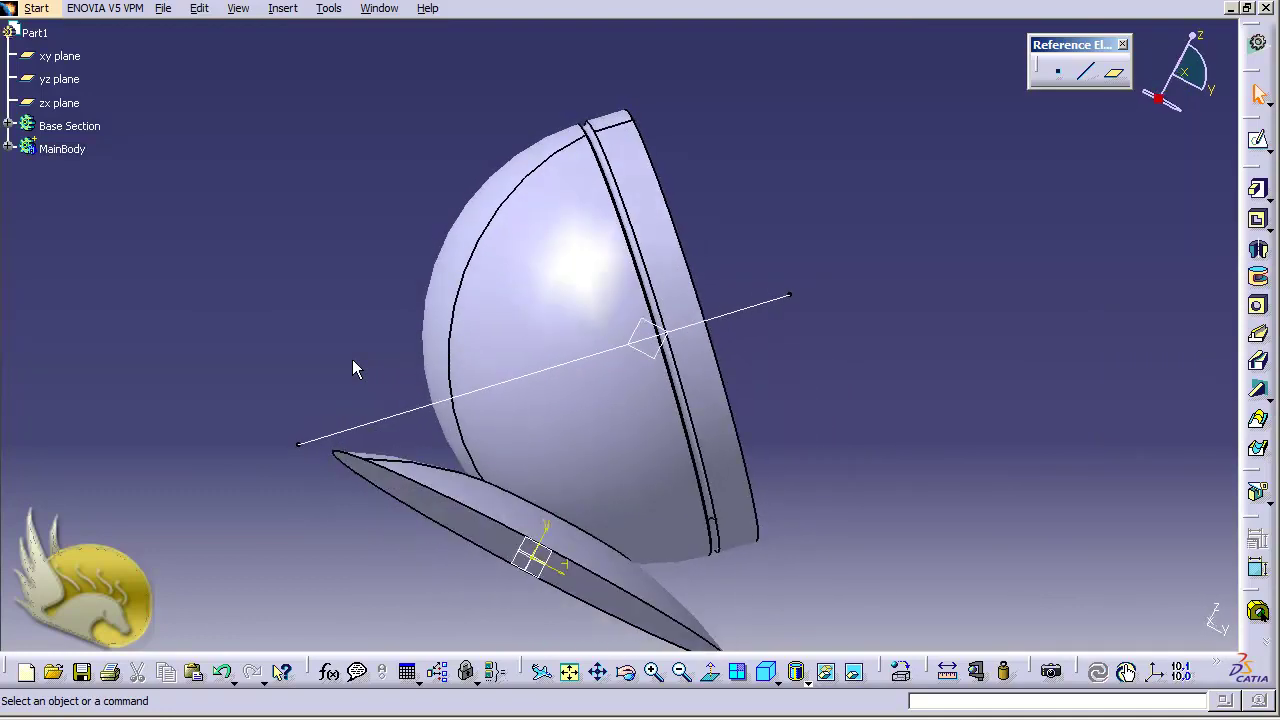
key(ctrl+Right)
key(ctrl+Right)
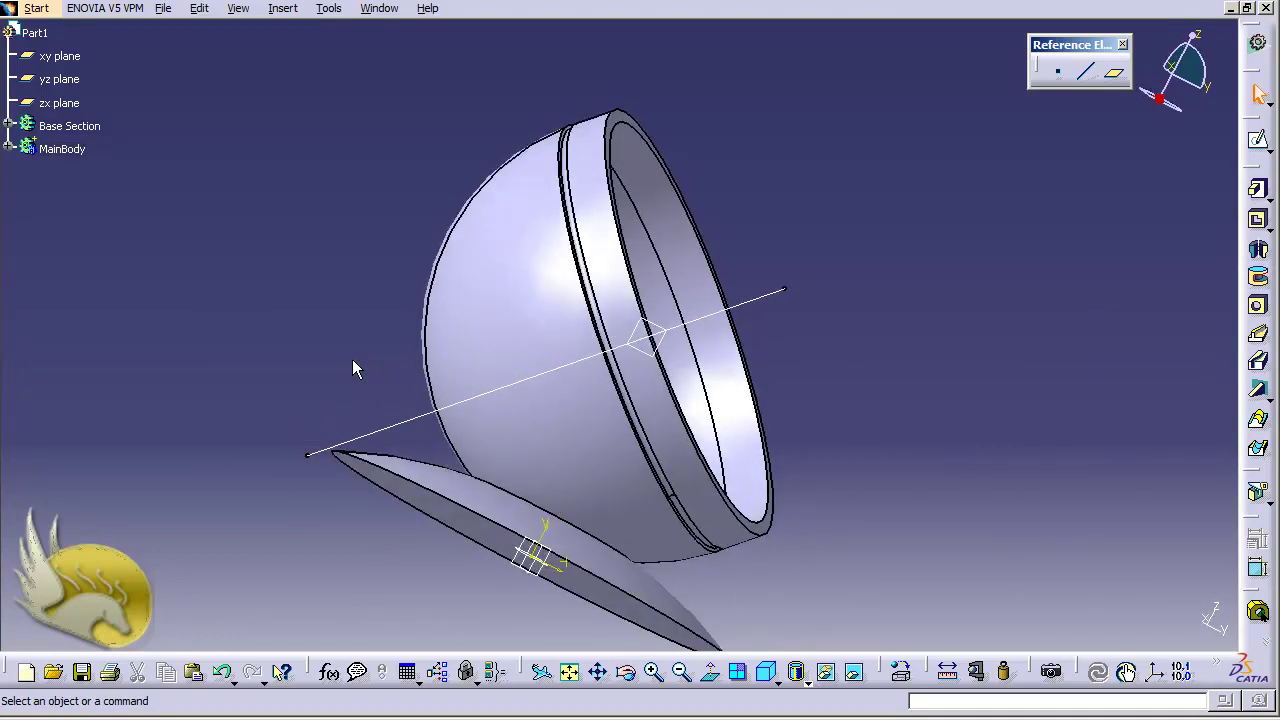
key(ctrl+Right)
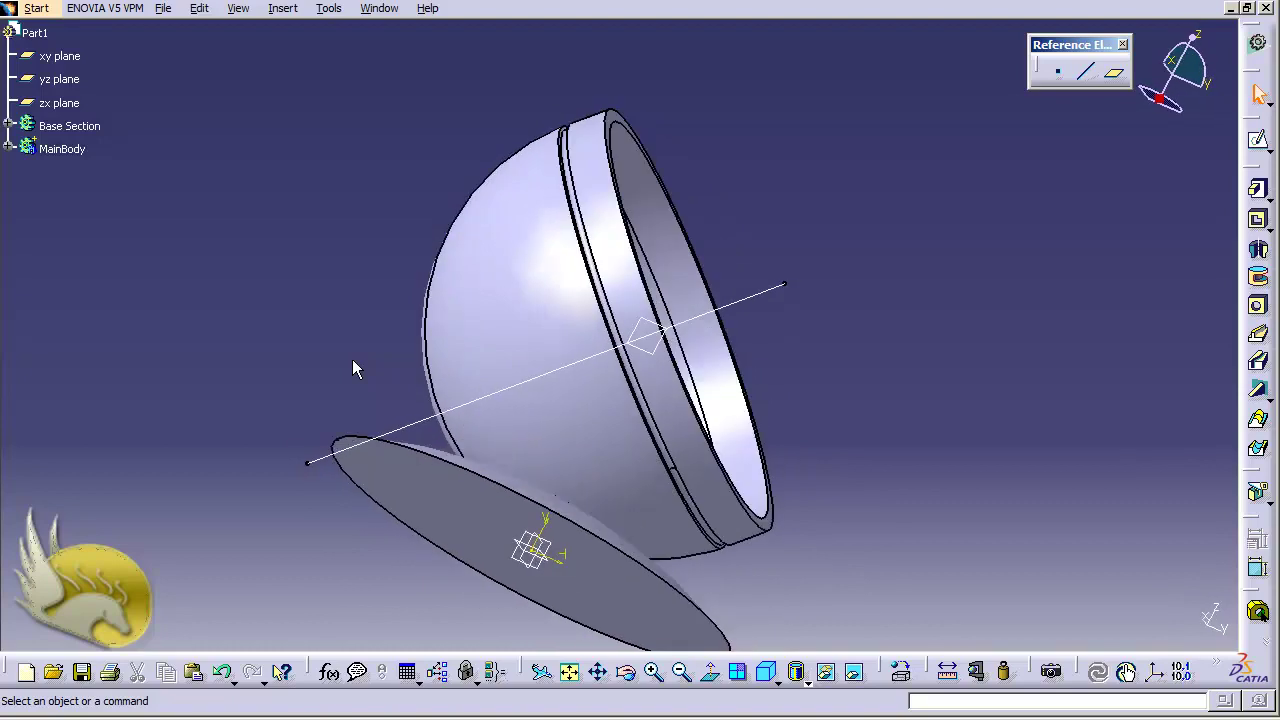
key(ctrl+Right)
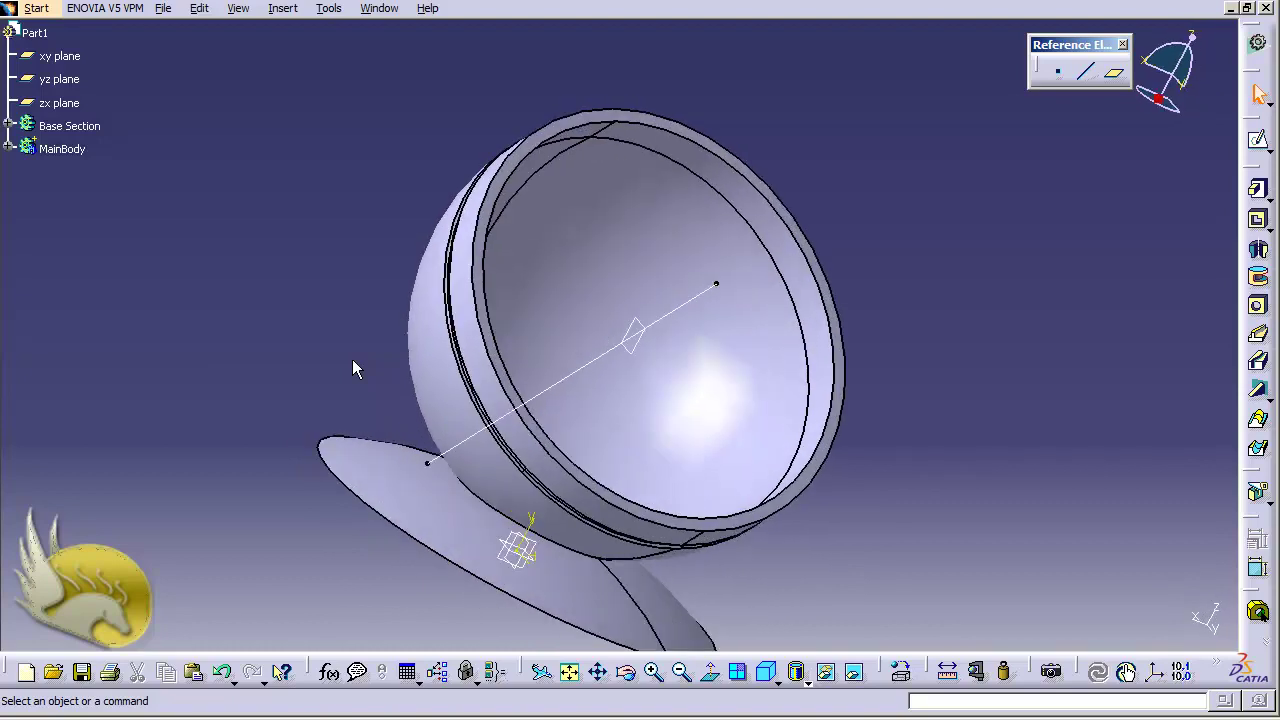
right_click(605, 357)
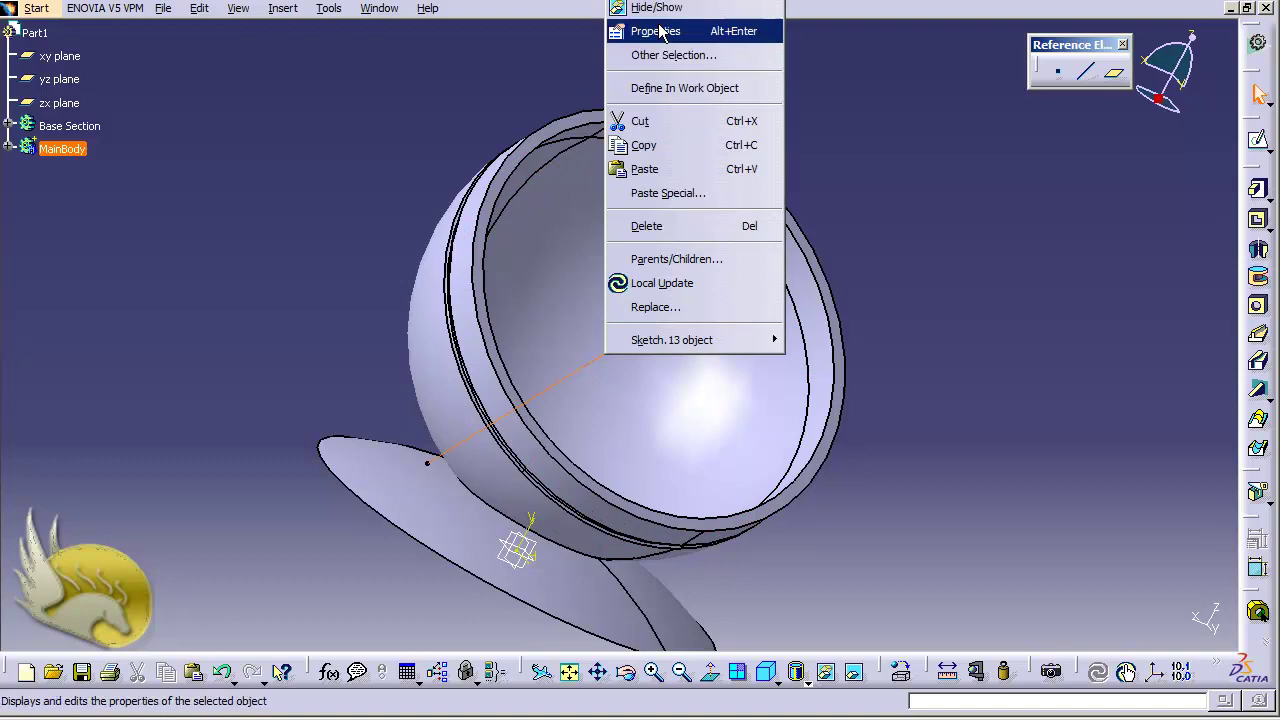